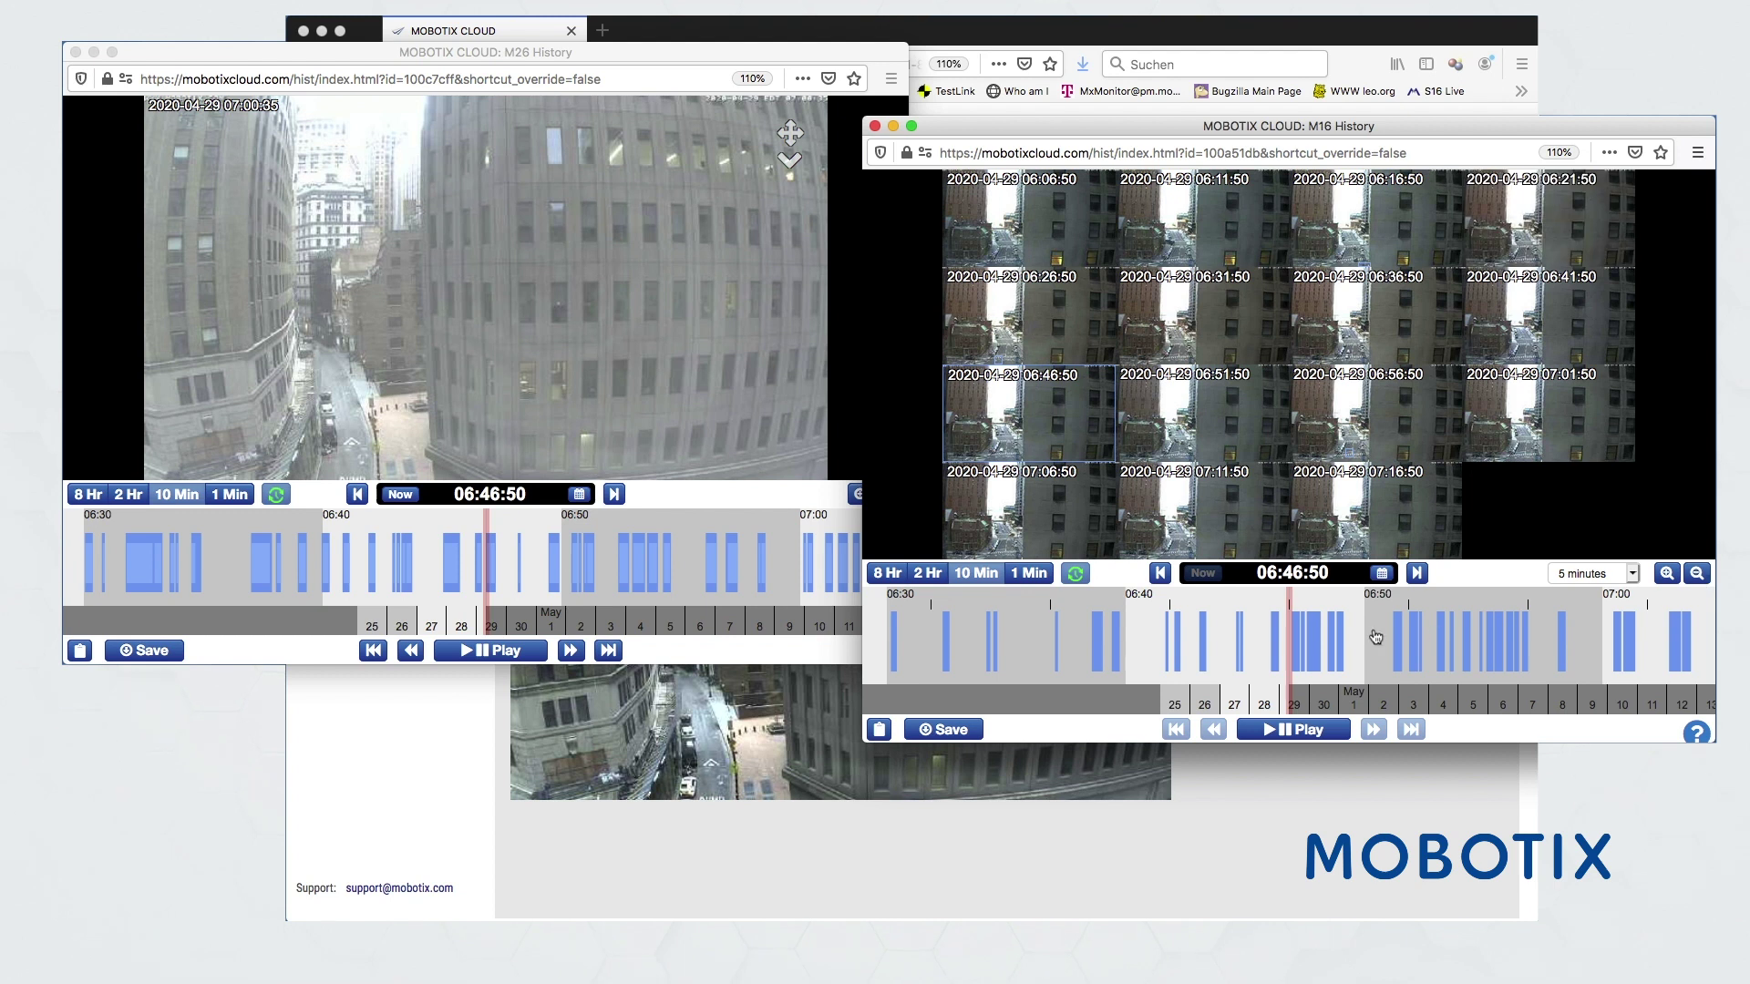
- Rewind the M16 timeline and play its recording from 06:51:50 on 2020-04-29
scroll(1395, 647, "up", 1)
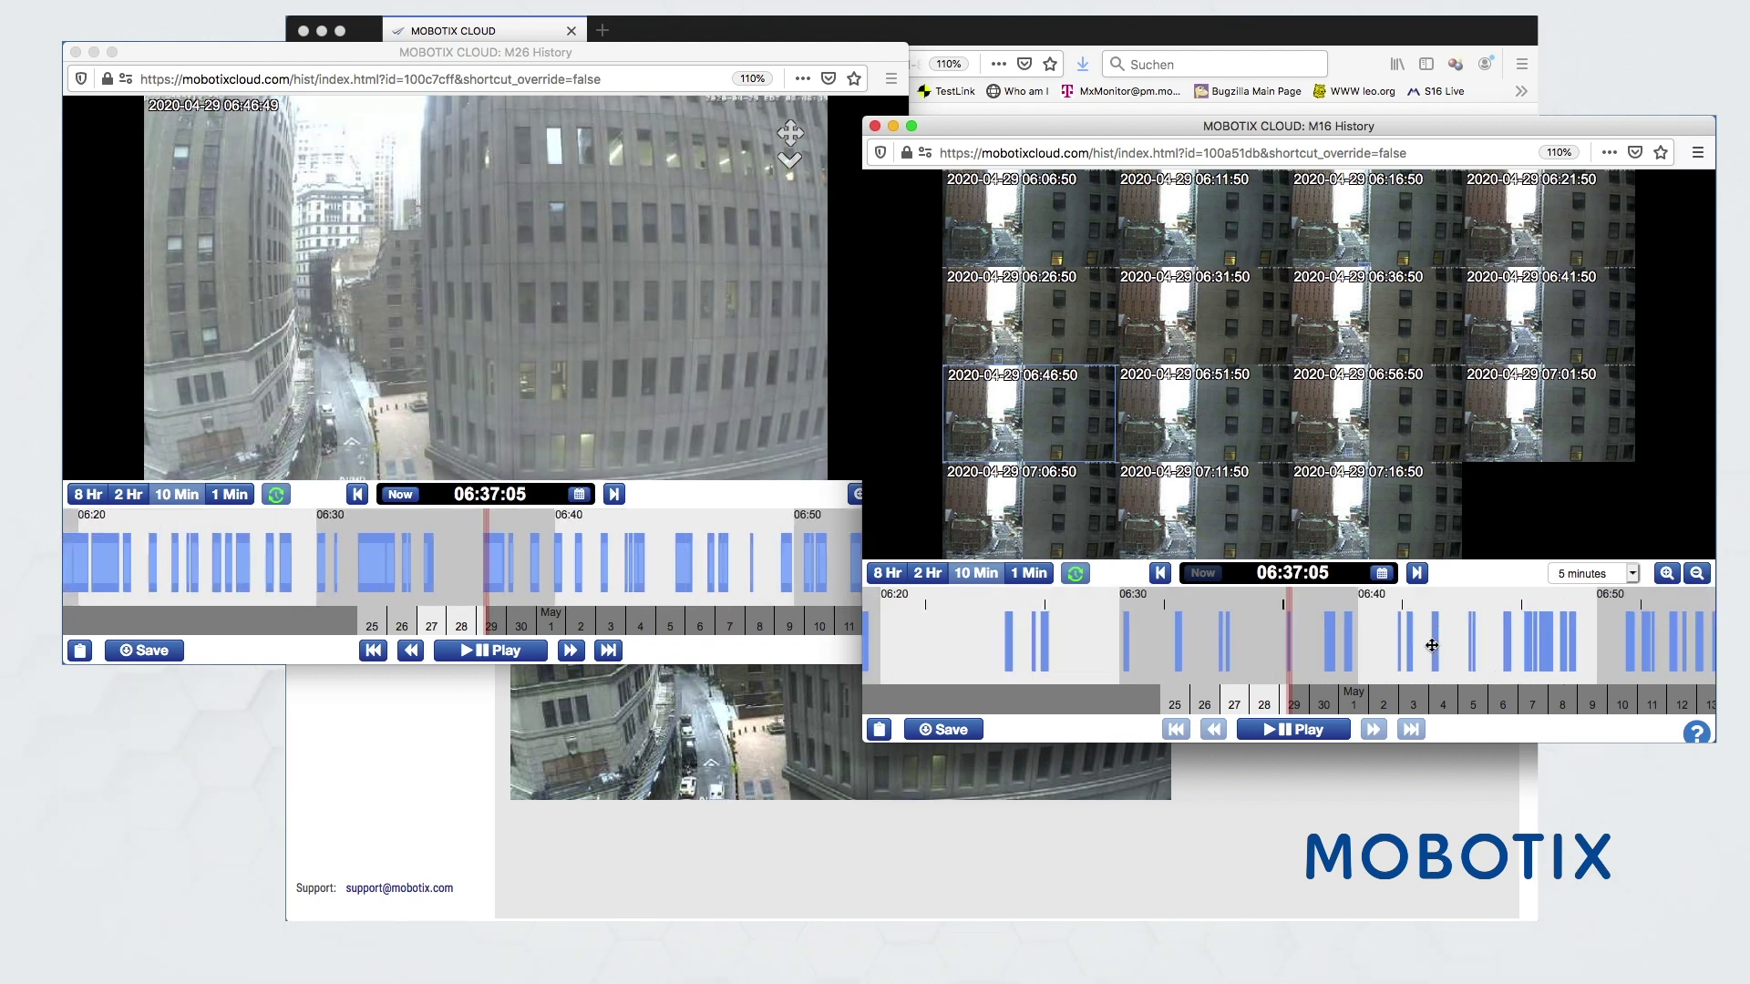
left_click_drag(1249, 640, 1489, 608)
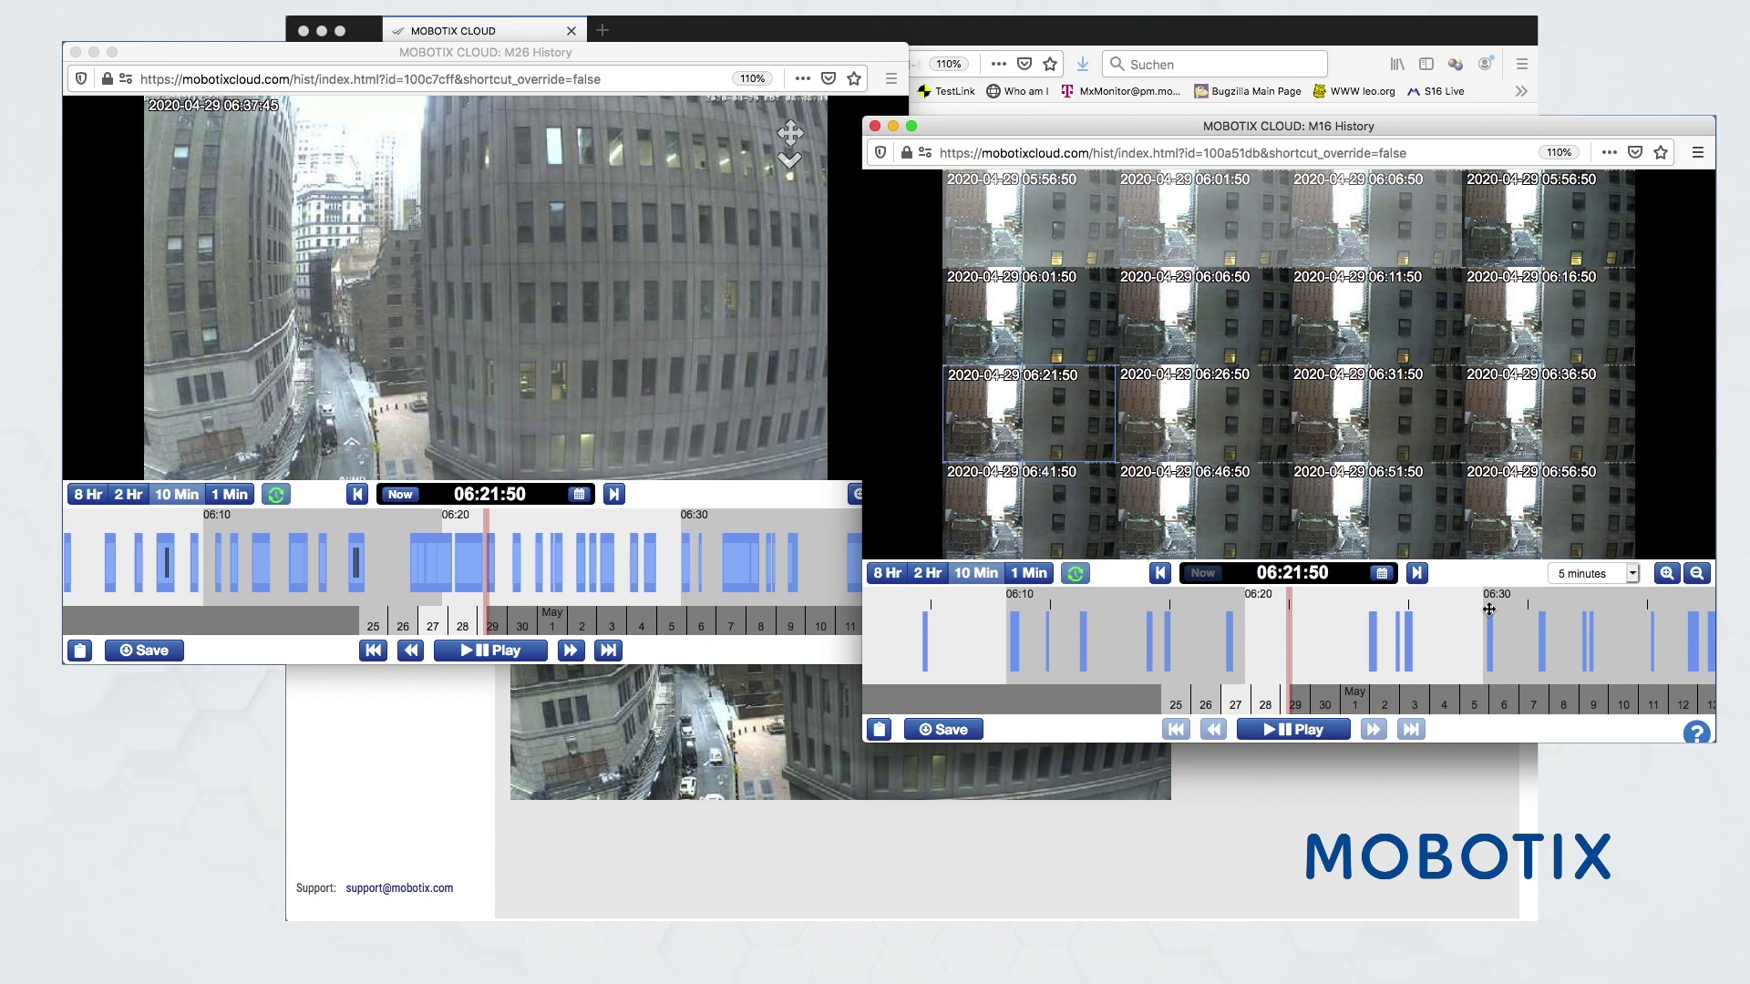
left_click(1370, 521)
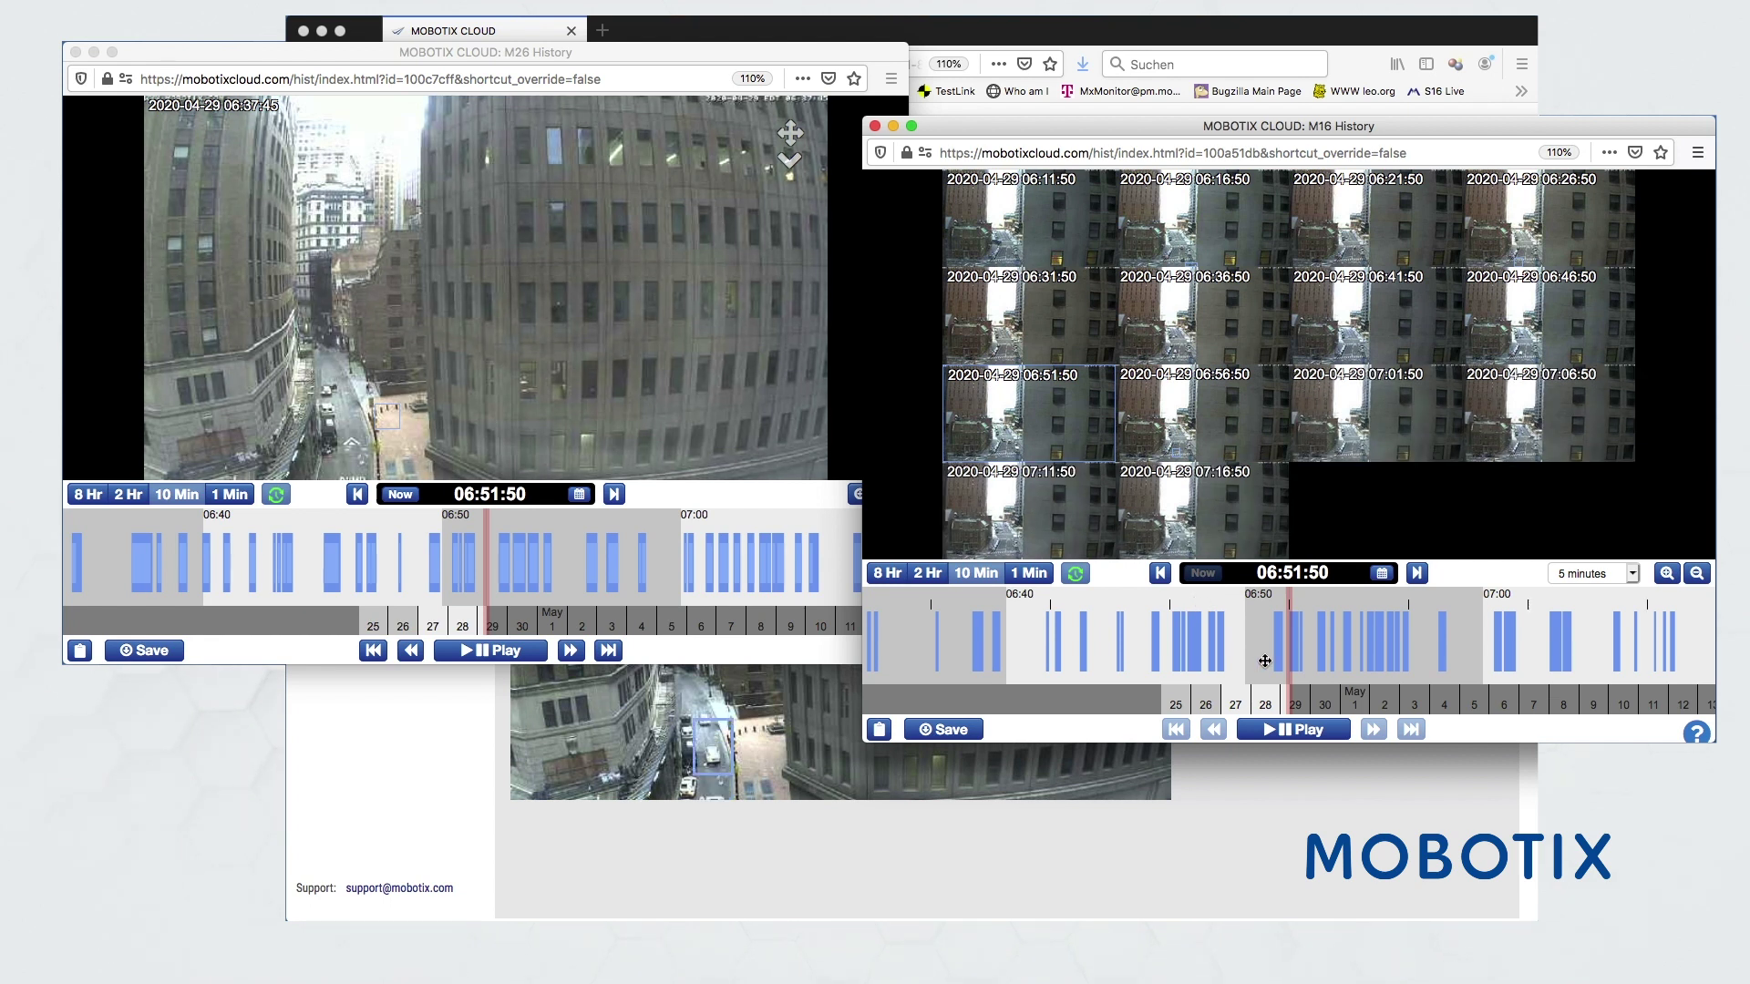
left_click(1287, 737)
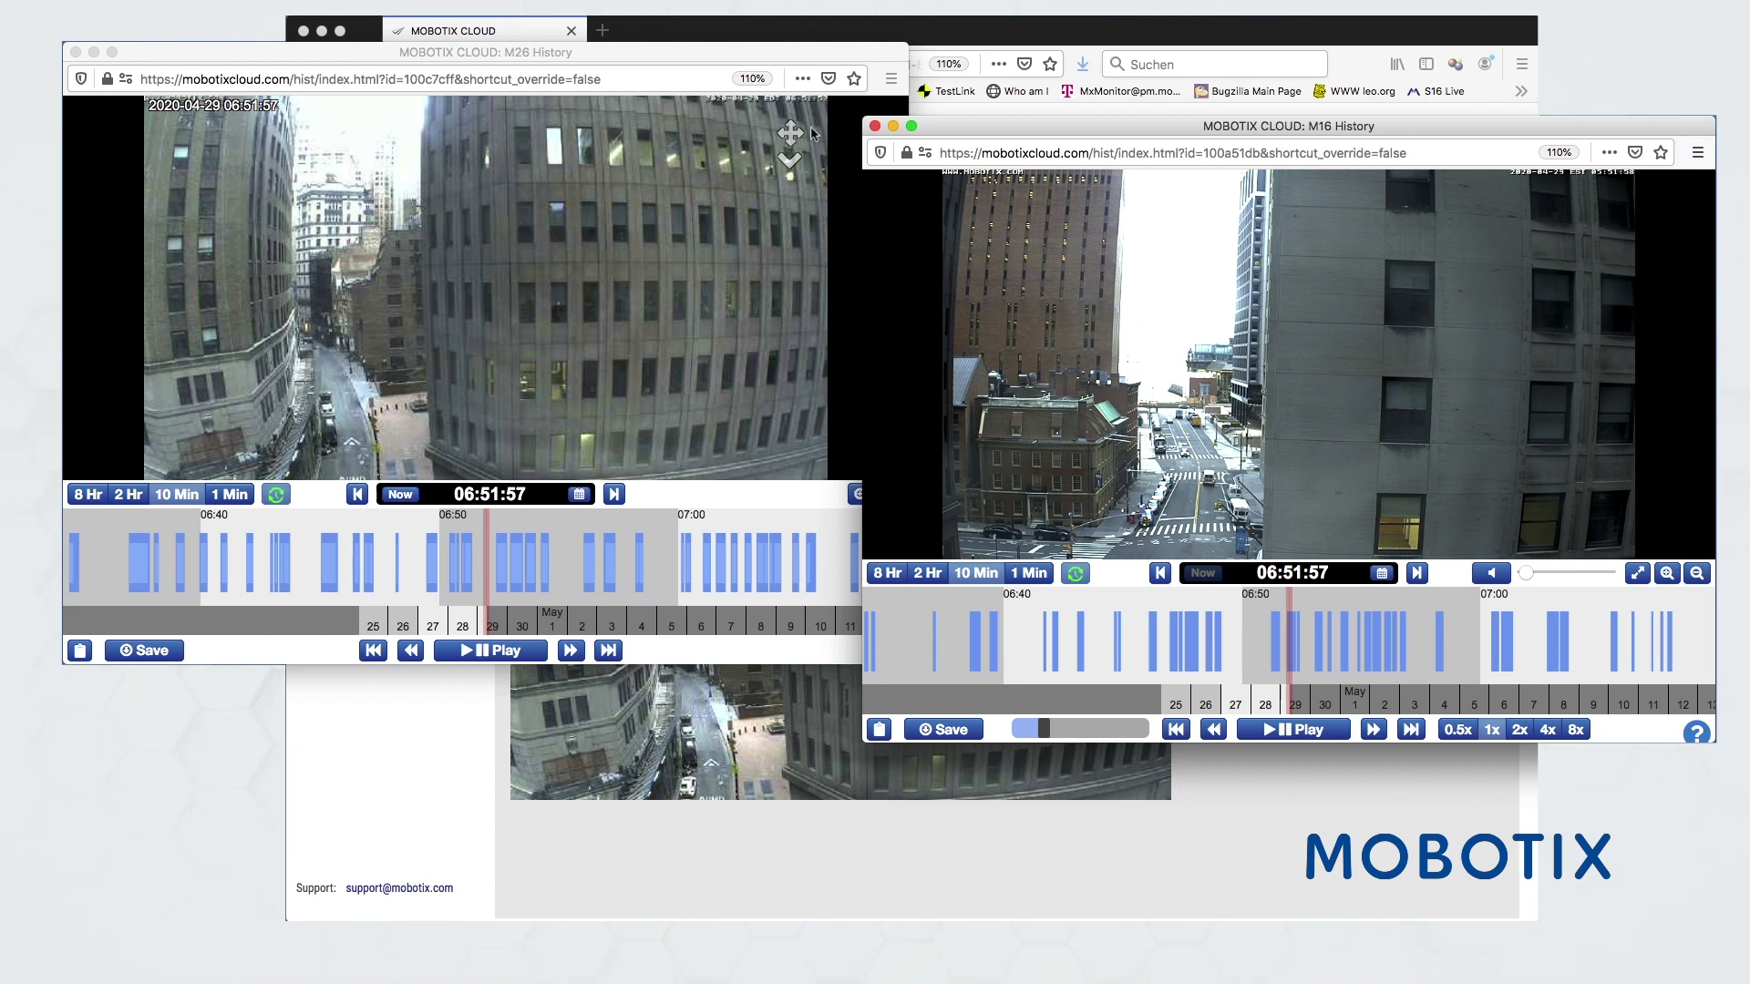
- Request a Bundle download of the M16 clip 06:51:53–06:52:14 noted 'Top Dach Event'
left_click(956, 726)
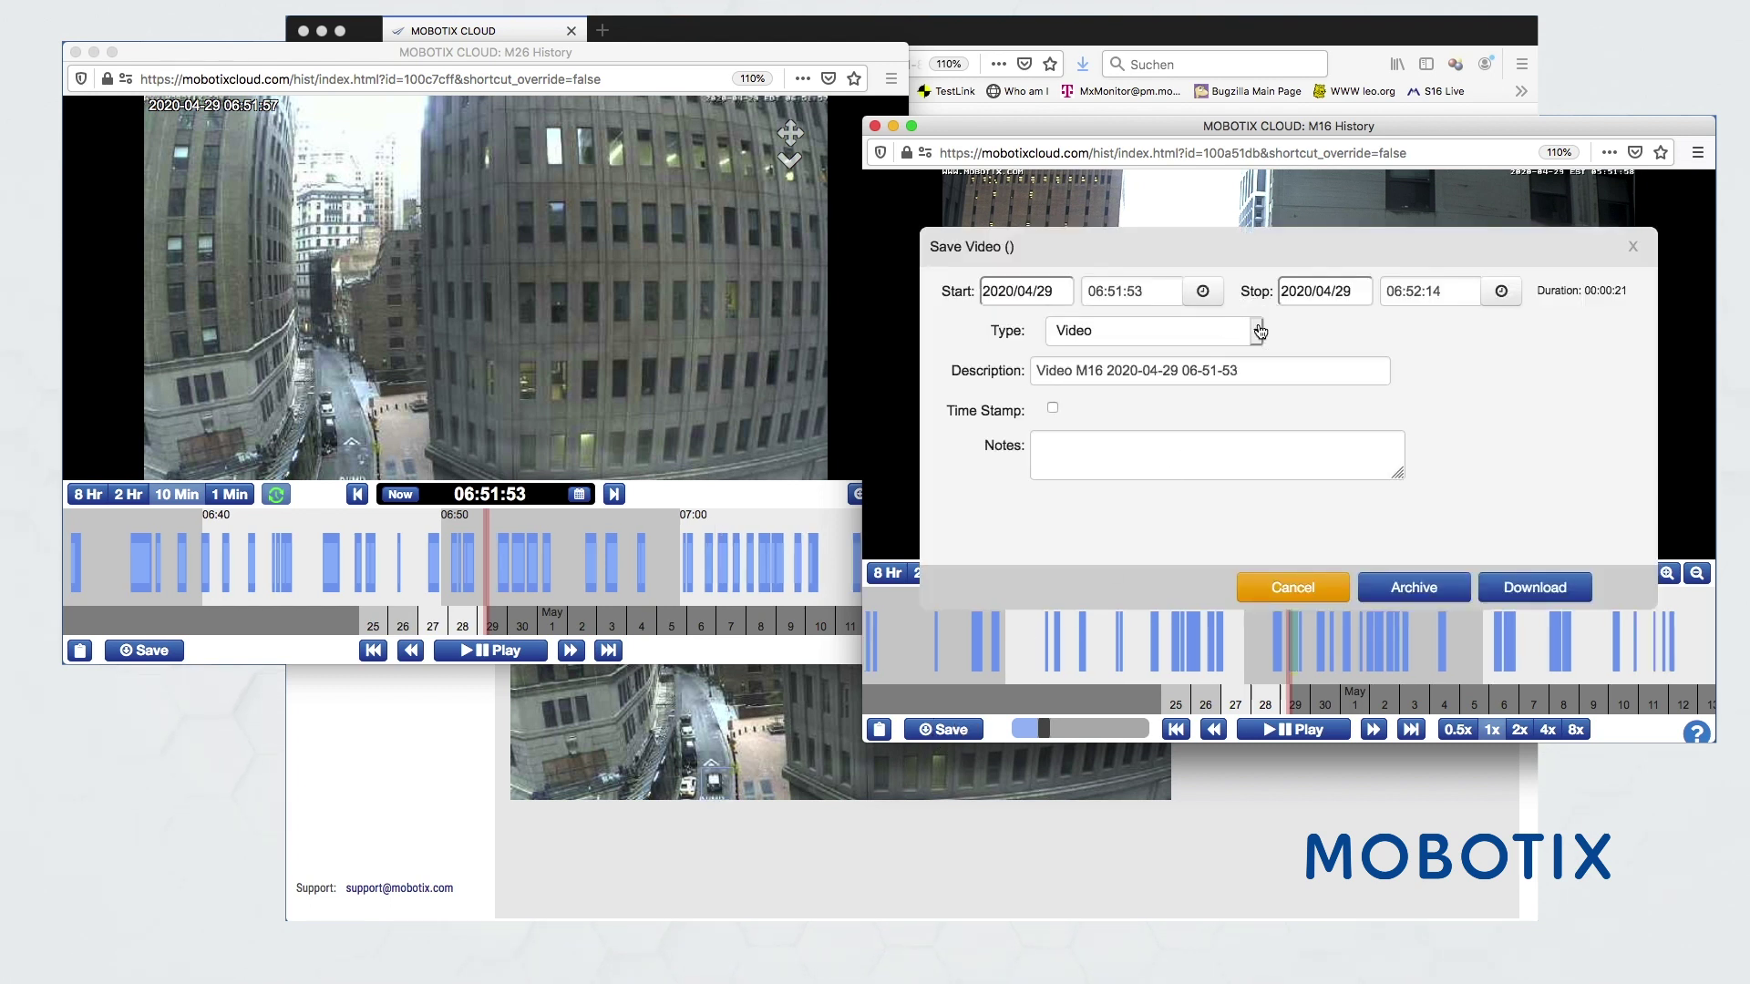
left_click(1259, 330)
left_click(1153, 346)
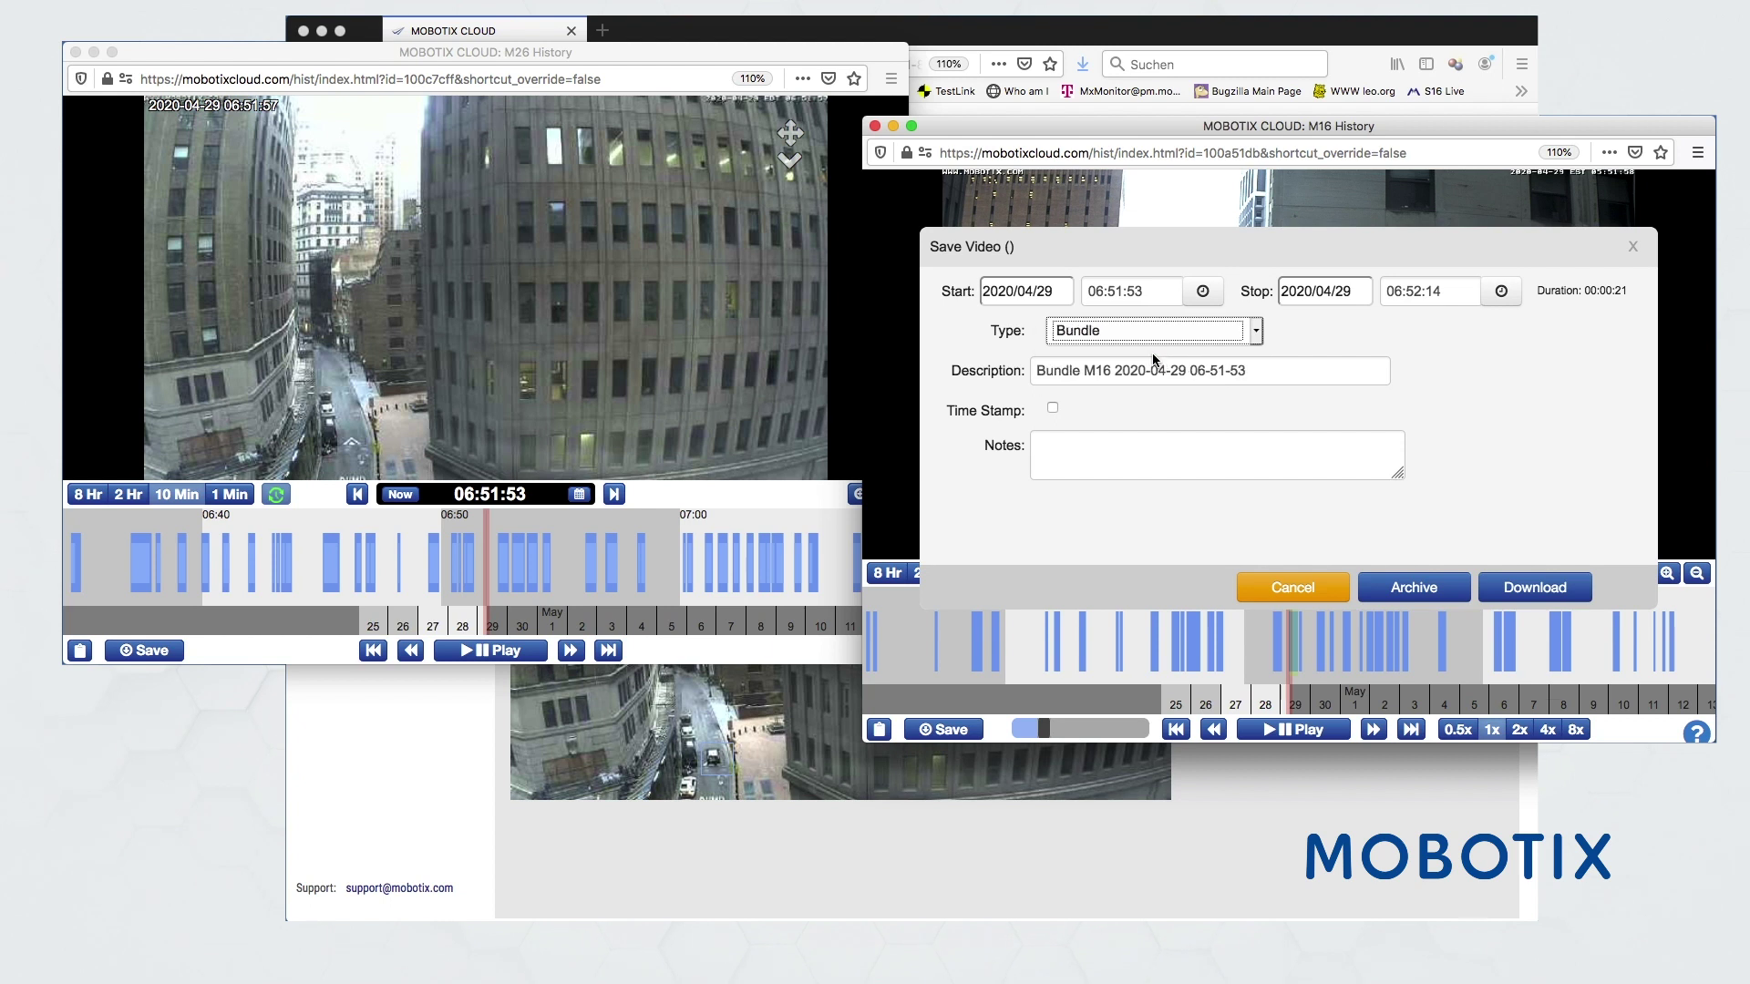
left_click(1082, 442)
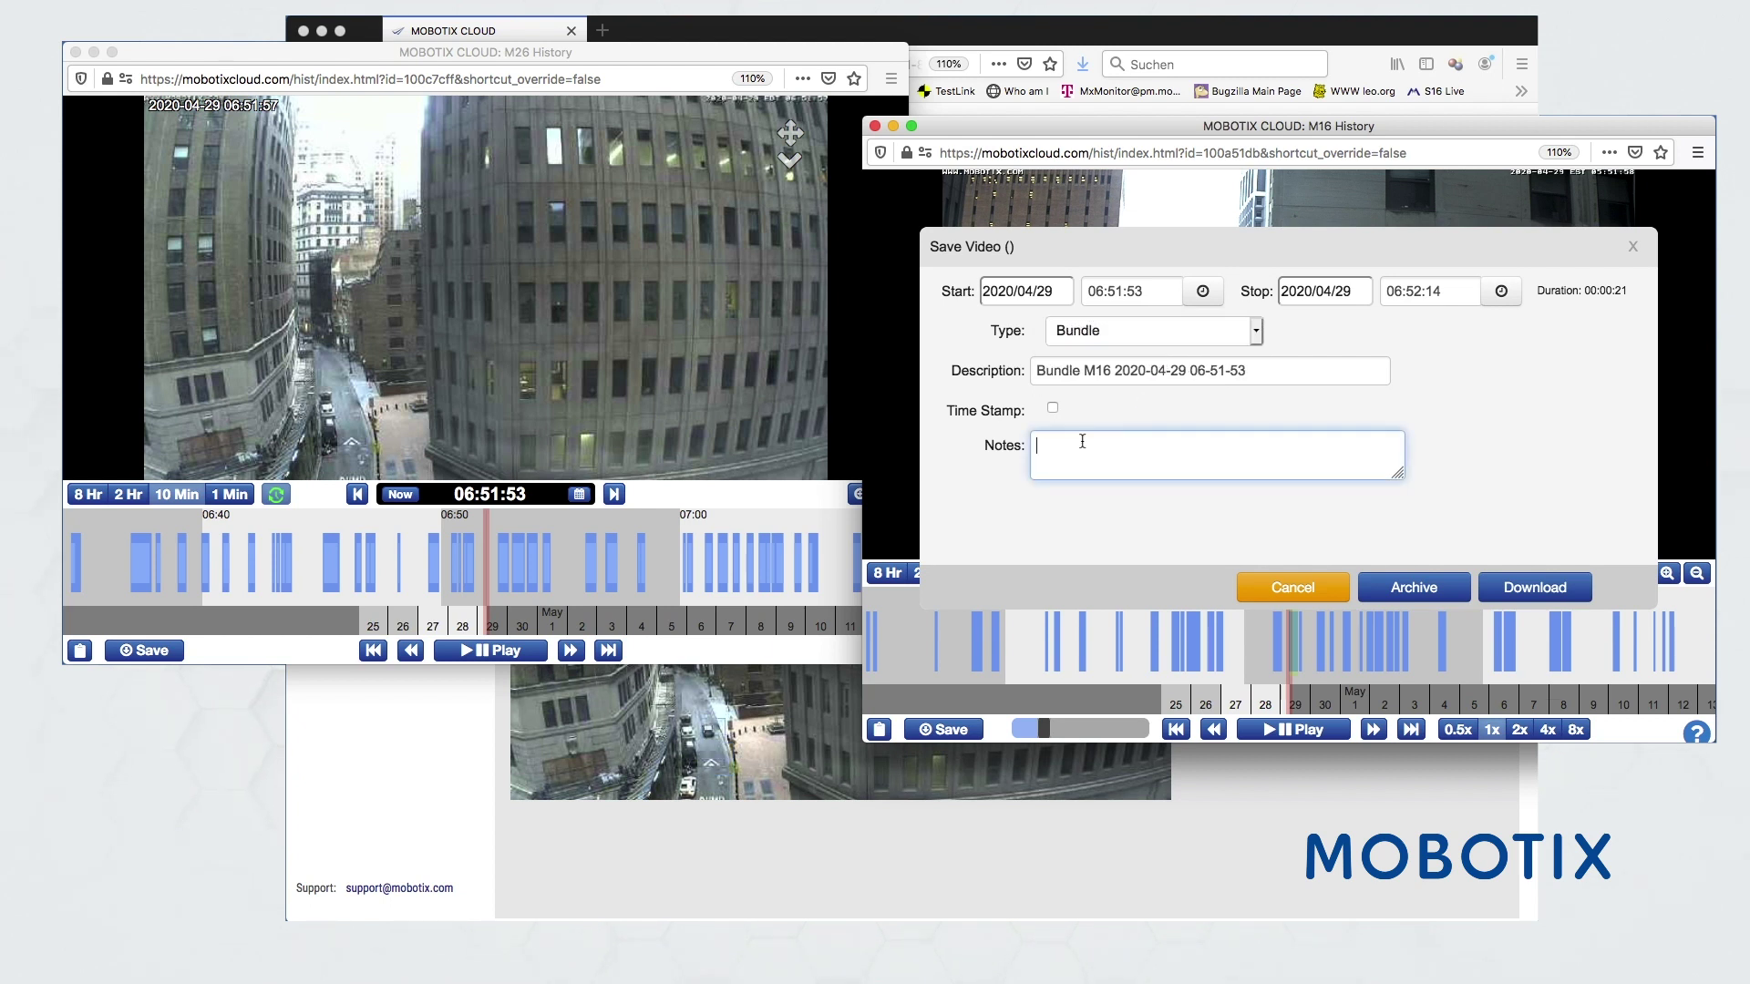
type("Top Dach Event")
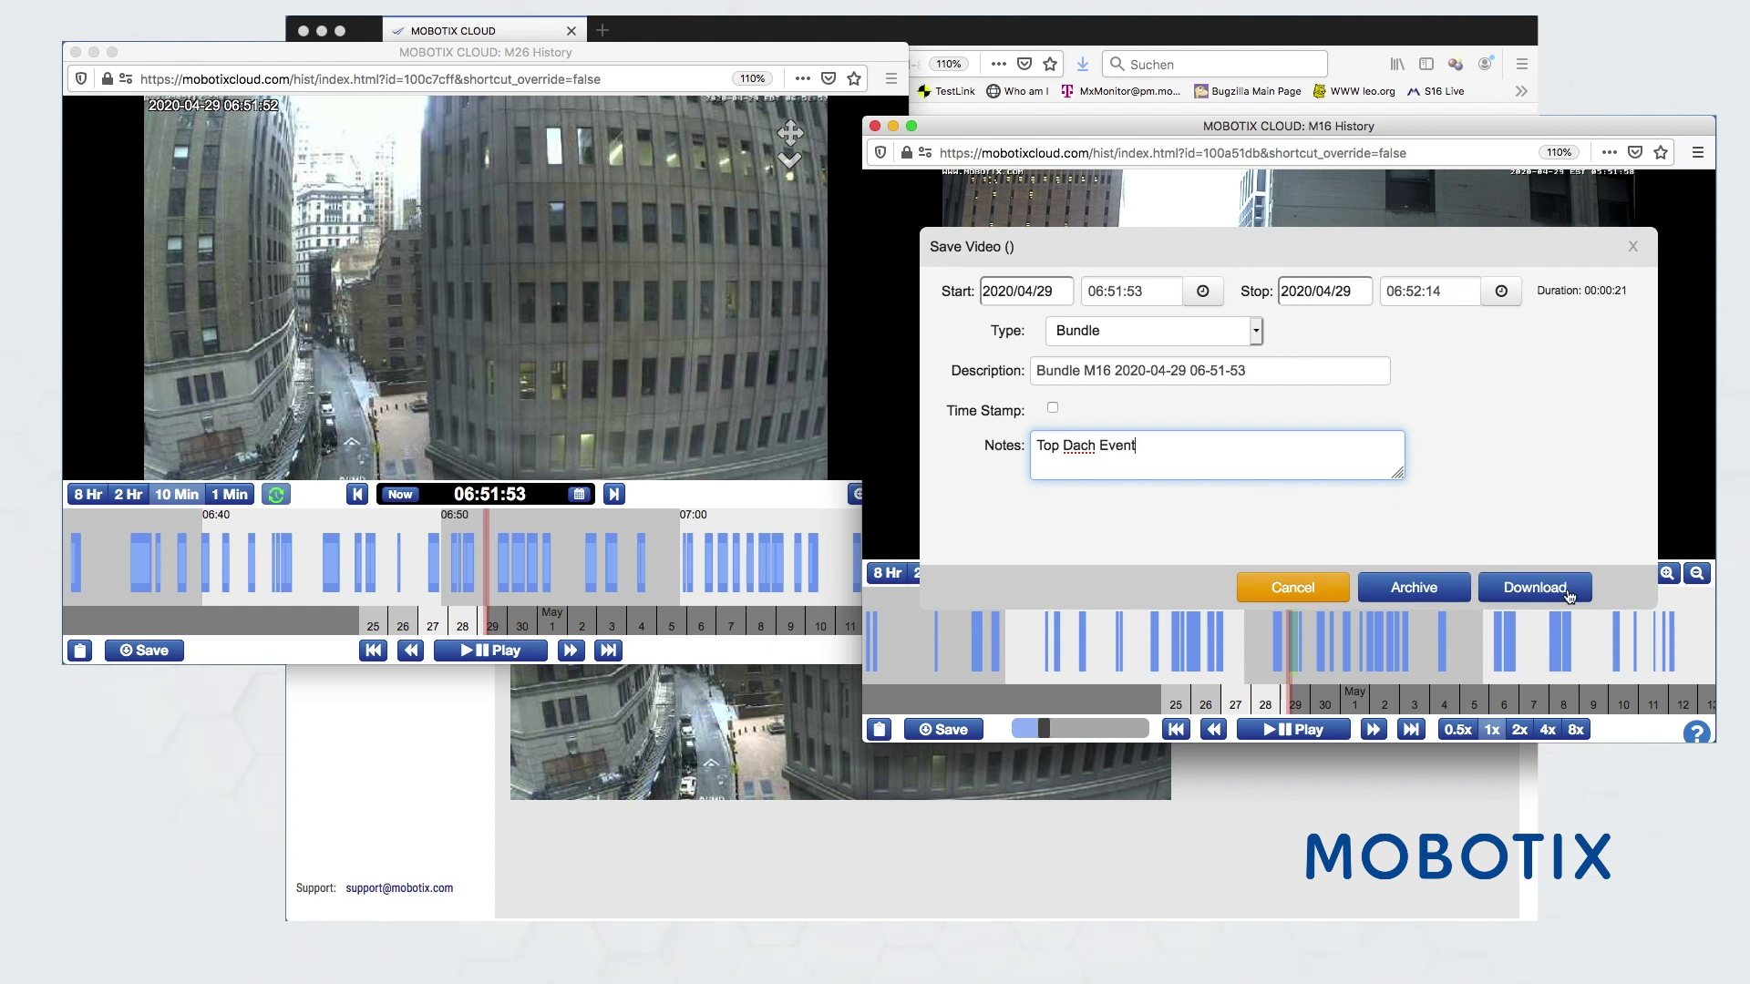
left_click(1534, 590)
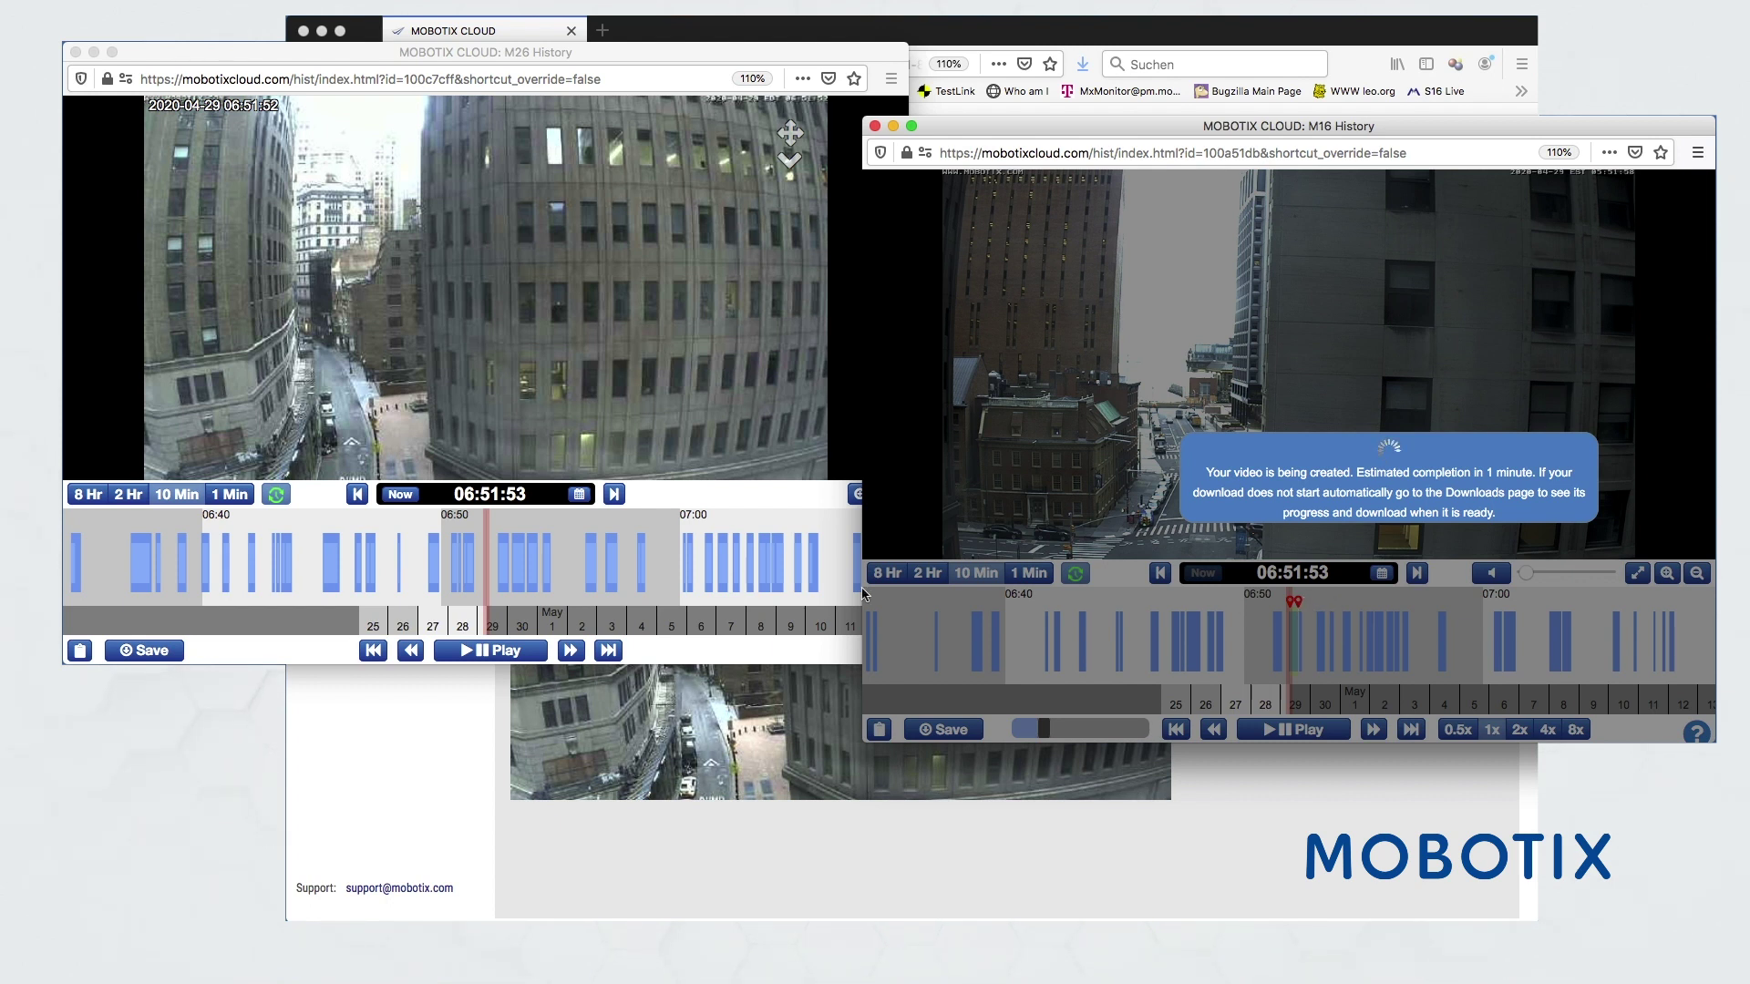
- Start a Bundle export from the M26 window with the note 'Top Dach Event'
left_click(160, 653)
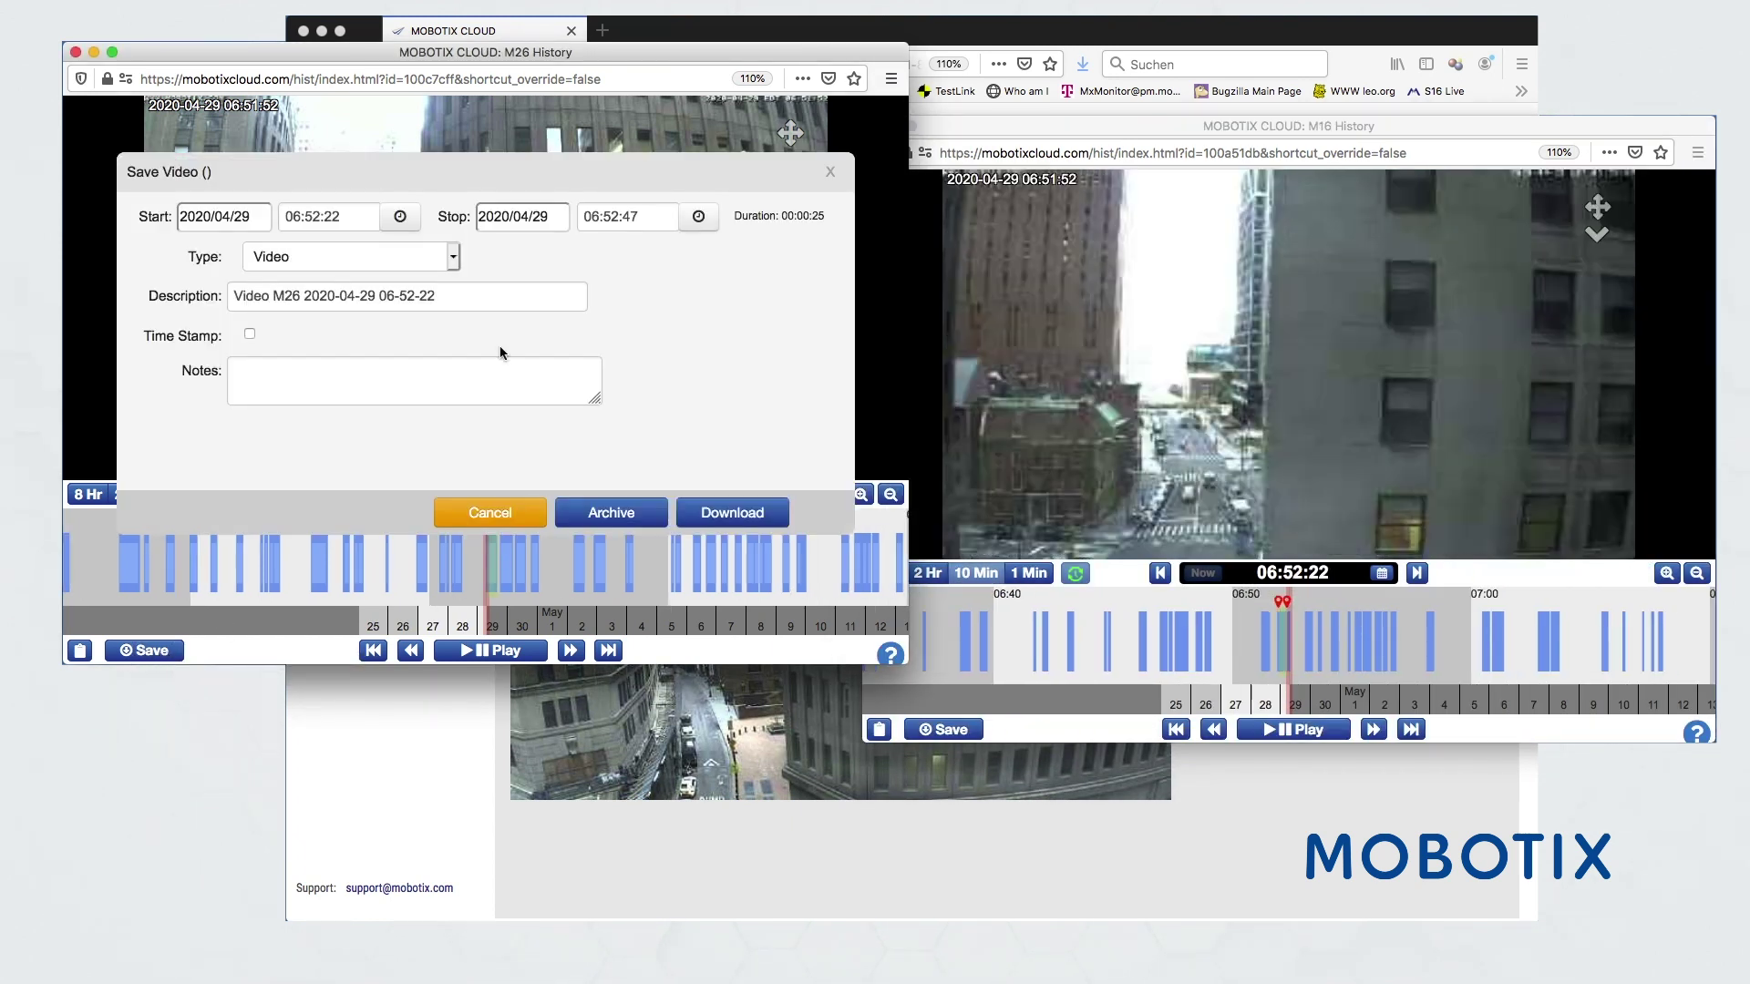
left_click(453, 263)
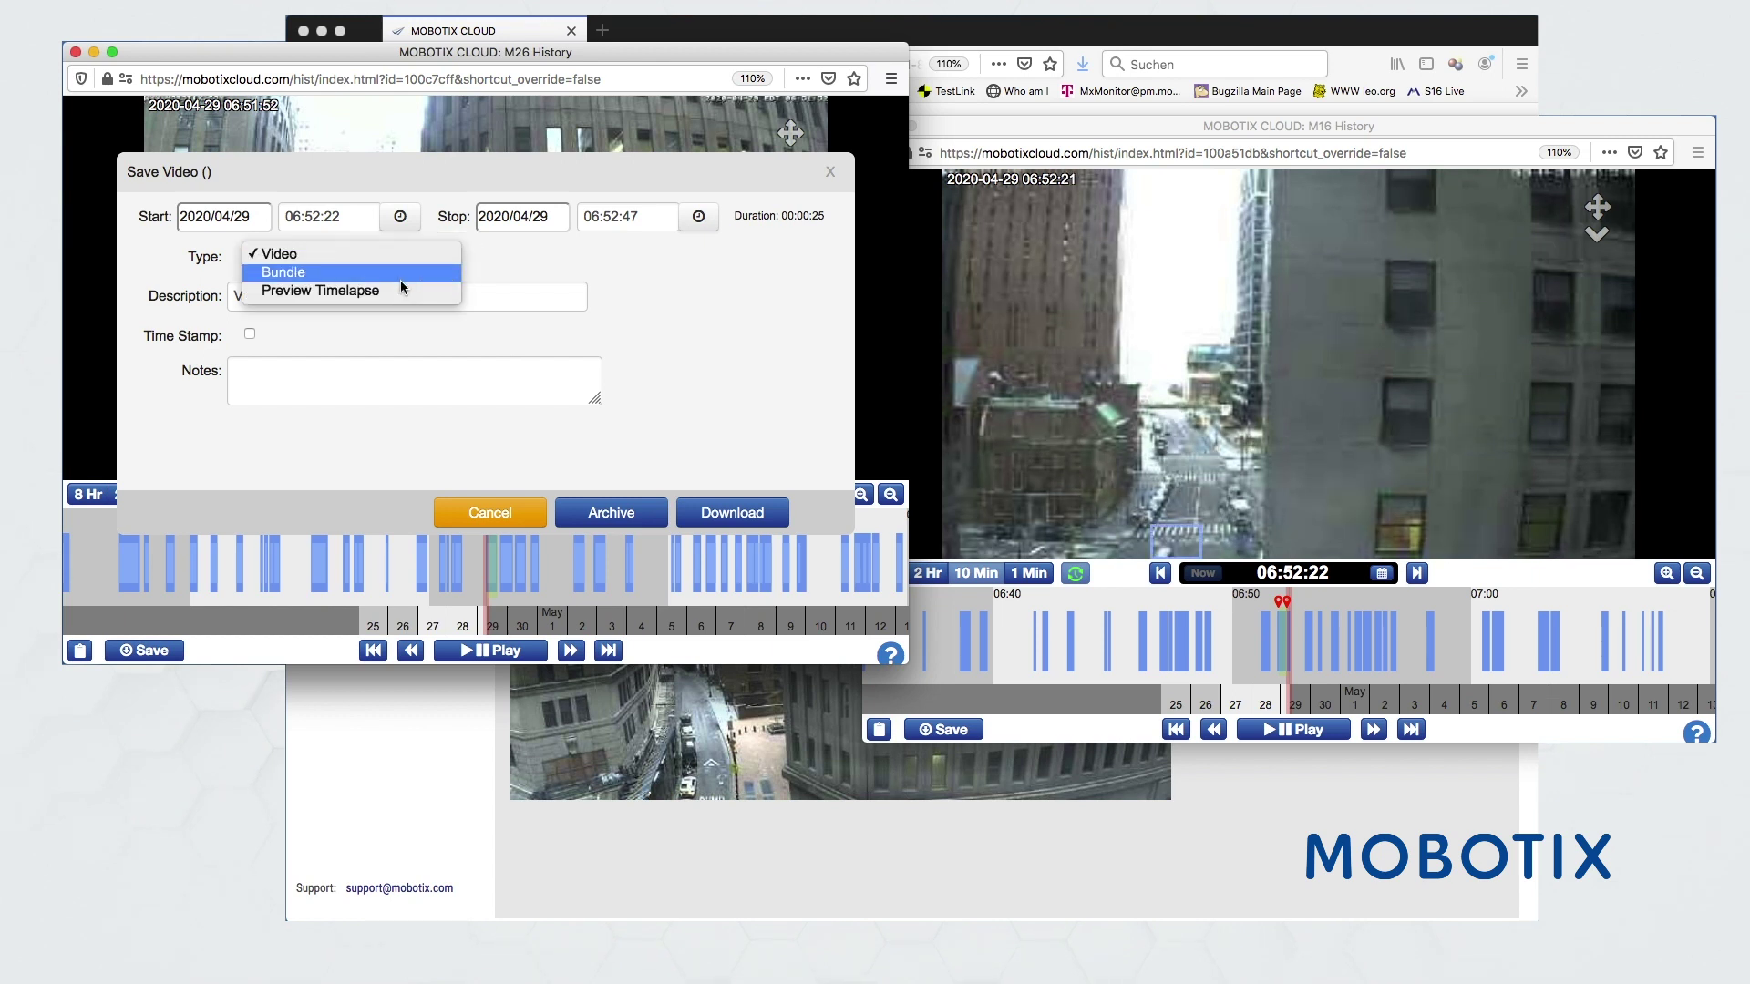
left_click(291, 376)
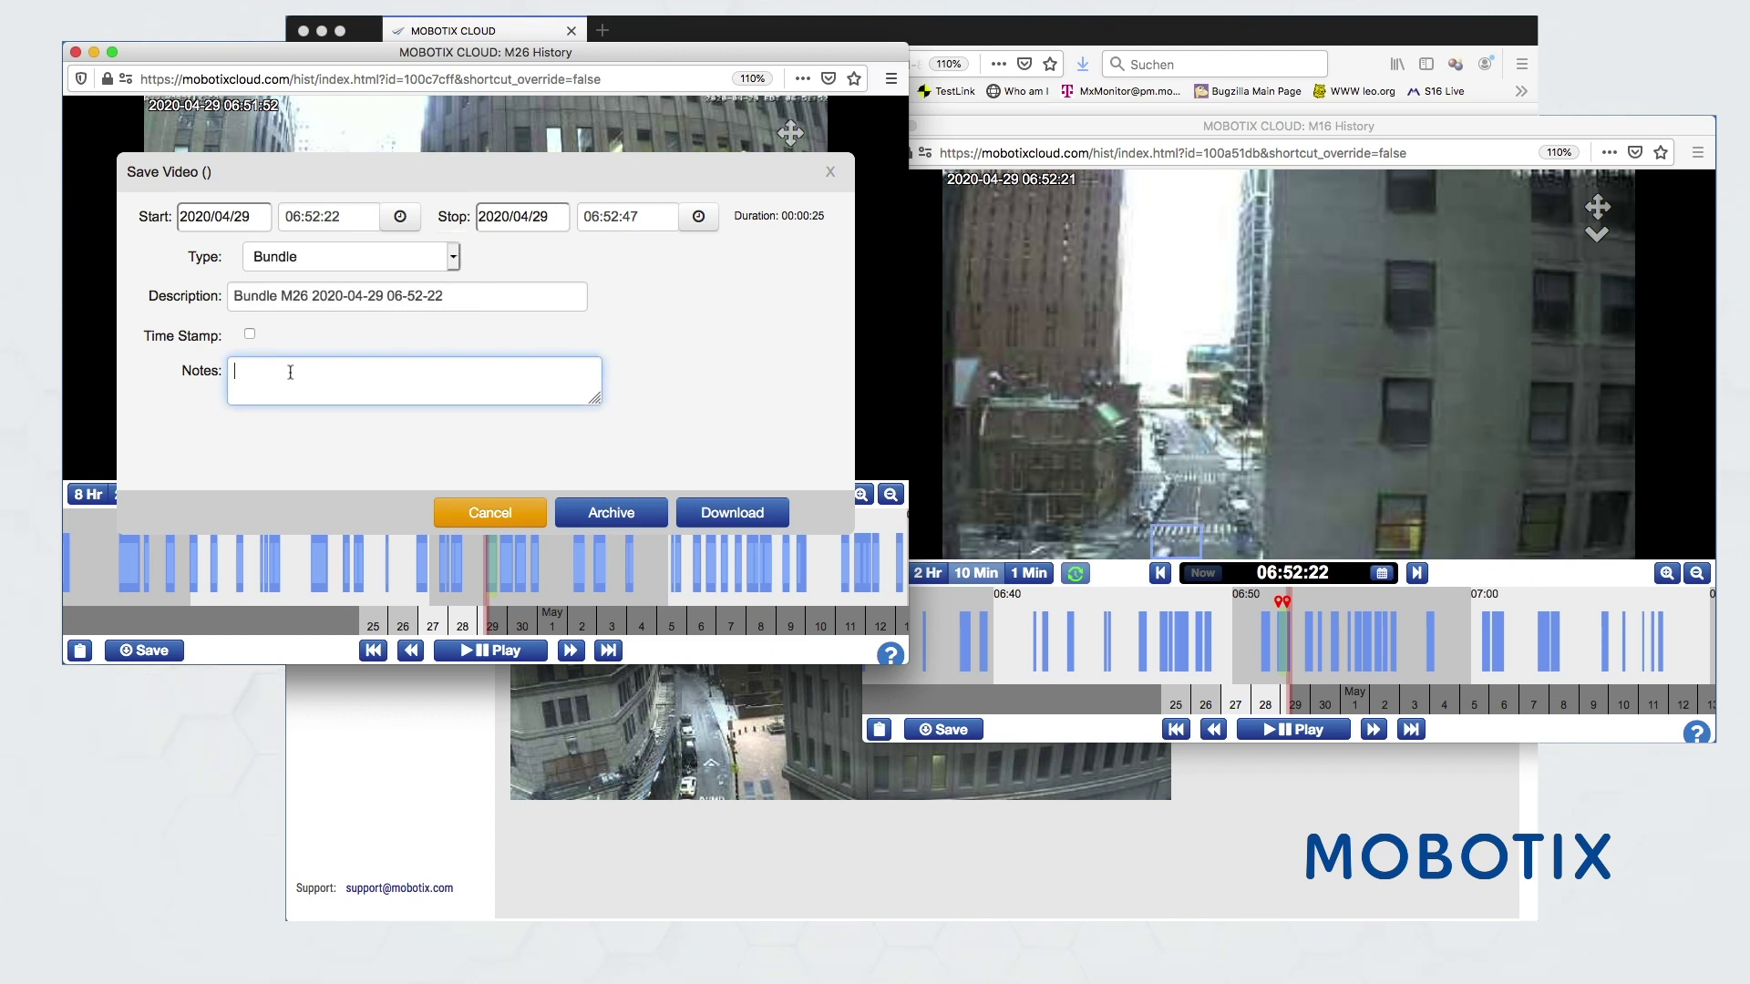
type("Top Dach Event")
left_click(561, 170)
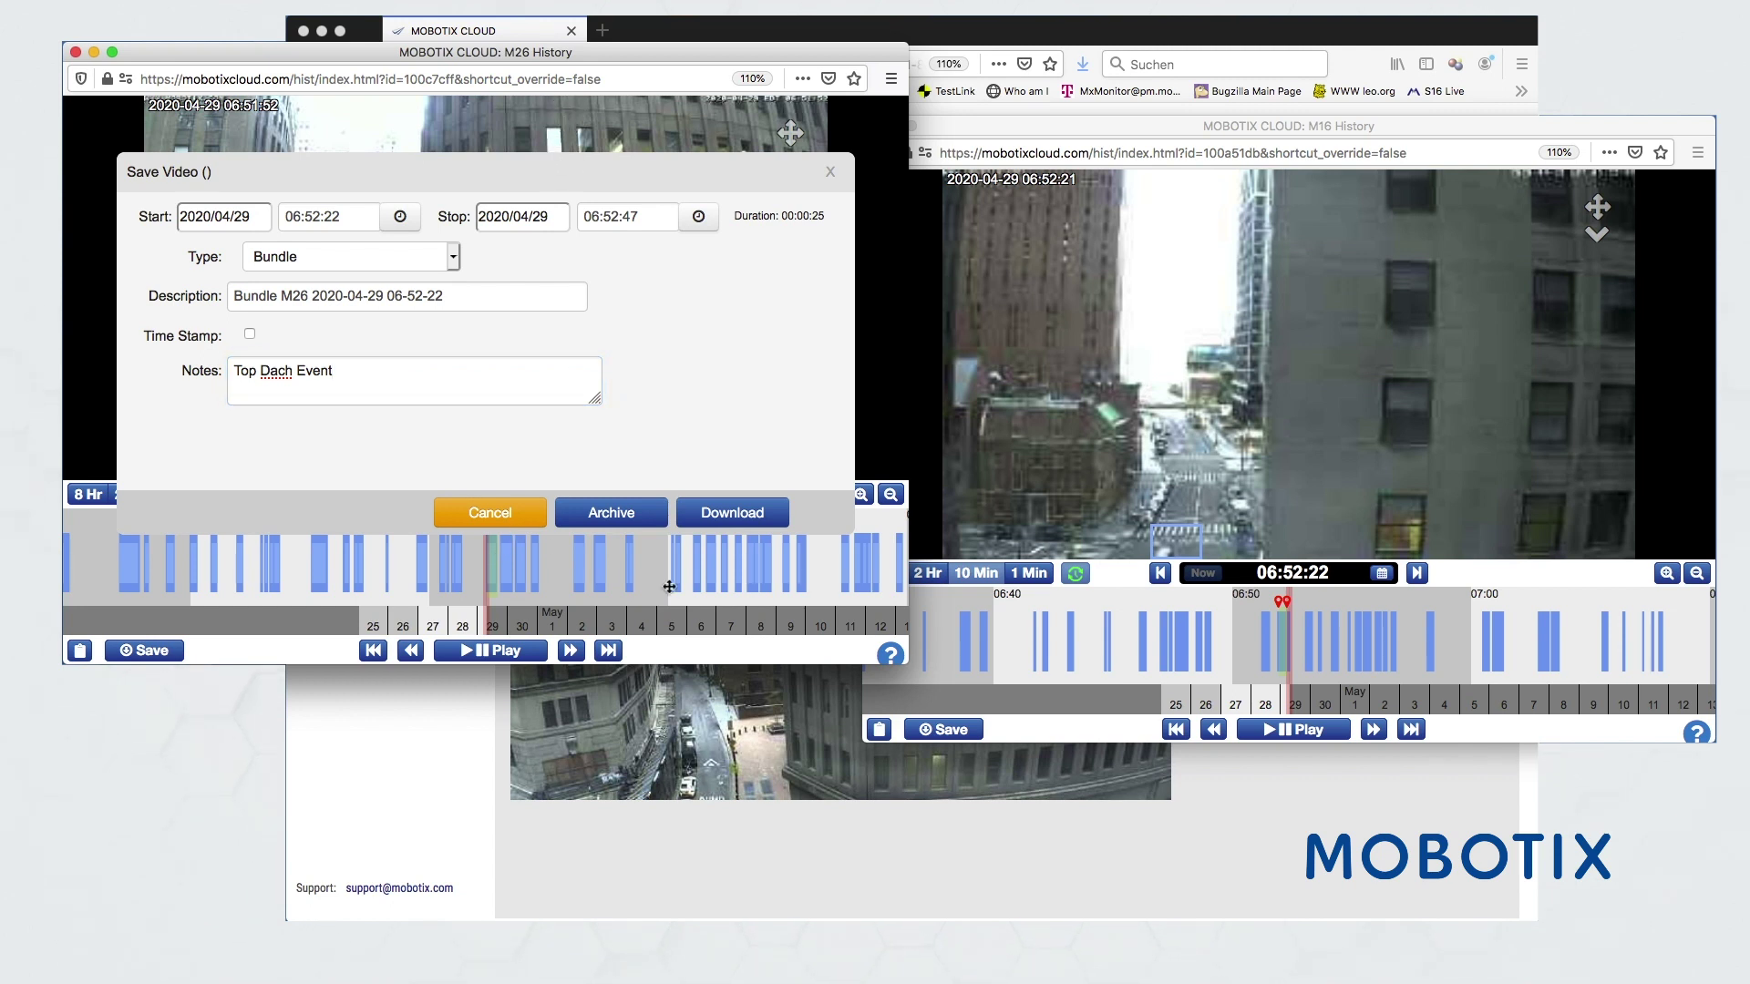
- Set the M26 clip range to 06:52:18–06:58:05 and start the bundle download
left_click_drag(653, 663, 676, 774)
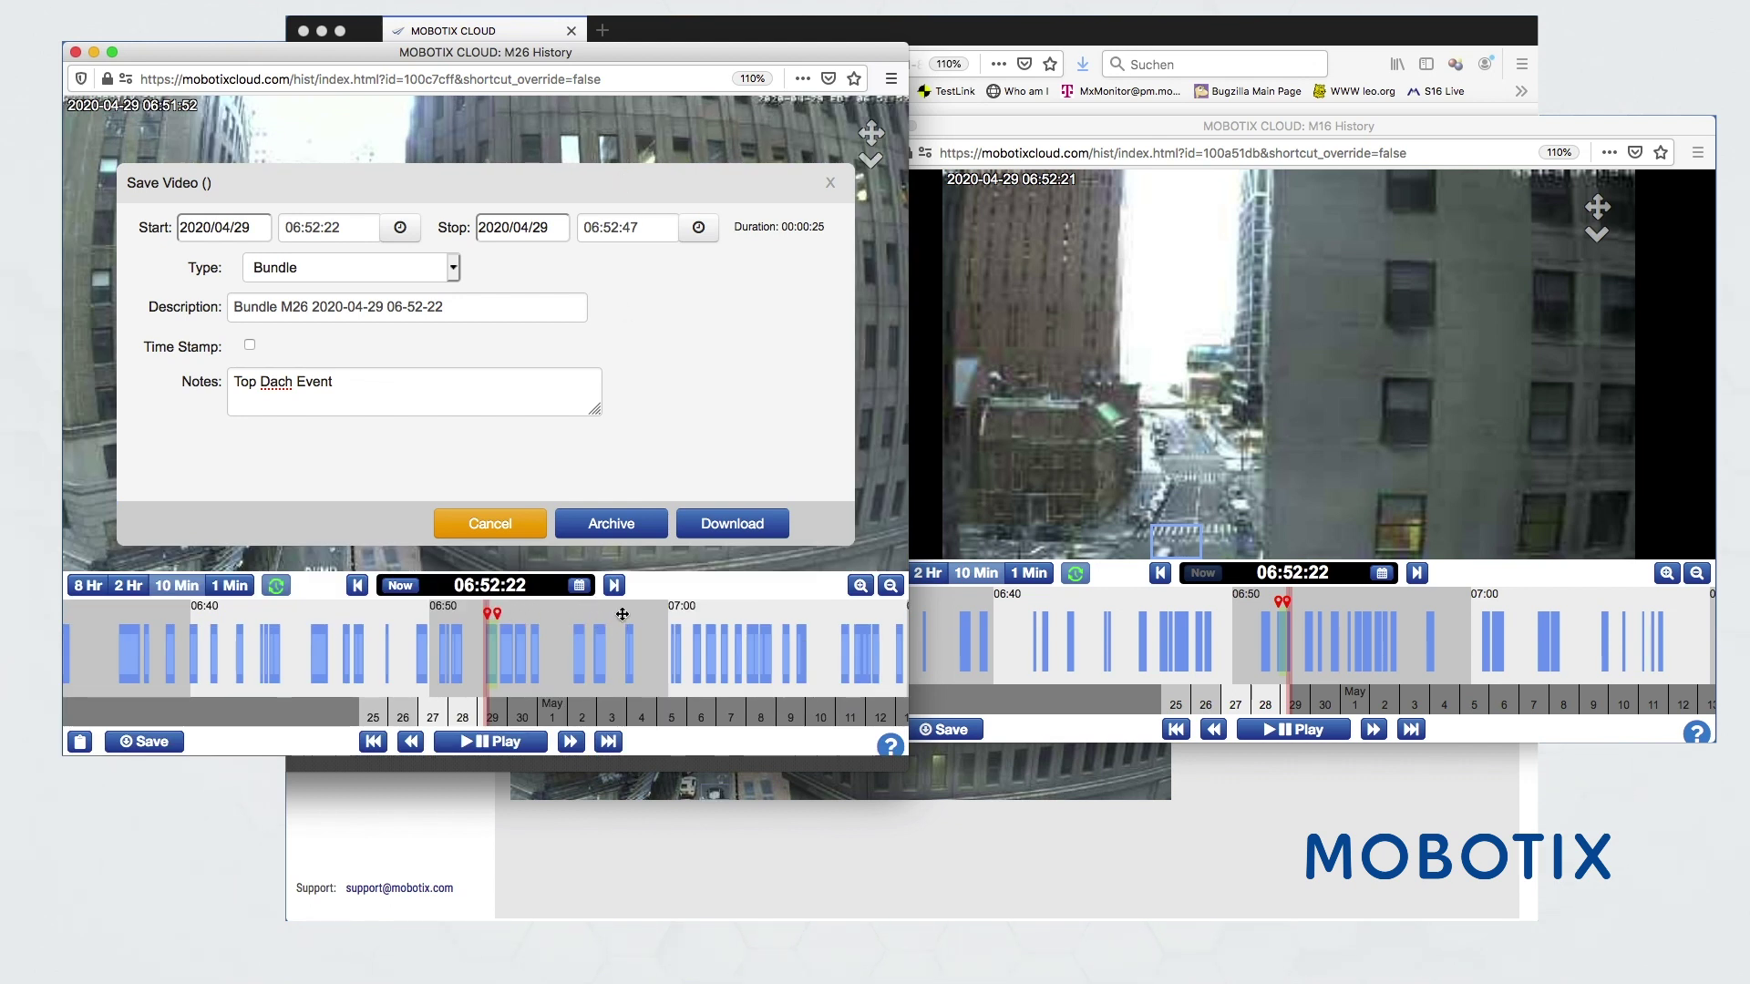
left_click(622, 614)
left_click(483, 613)
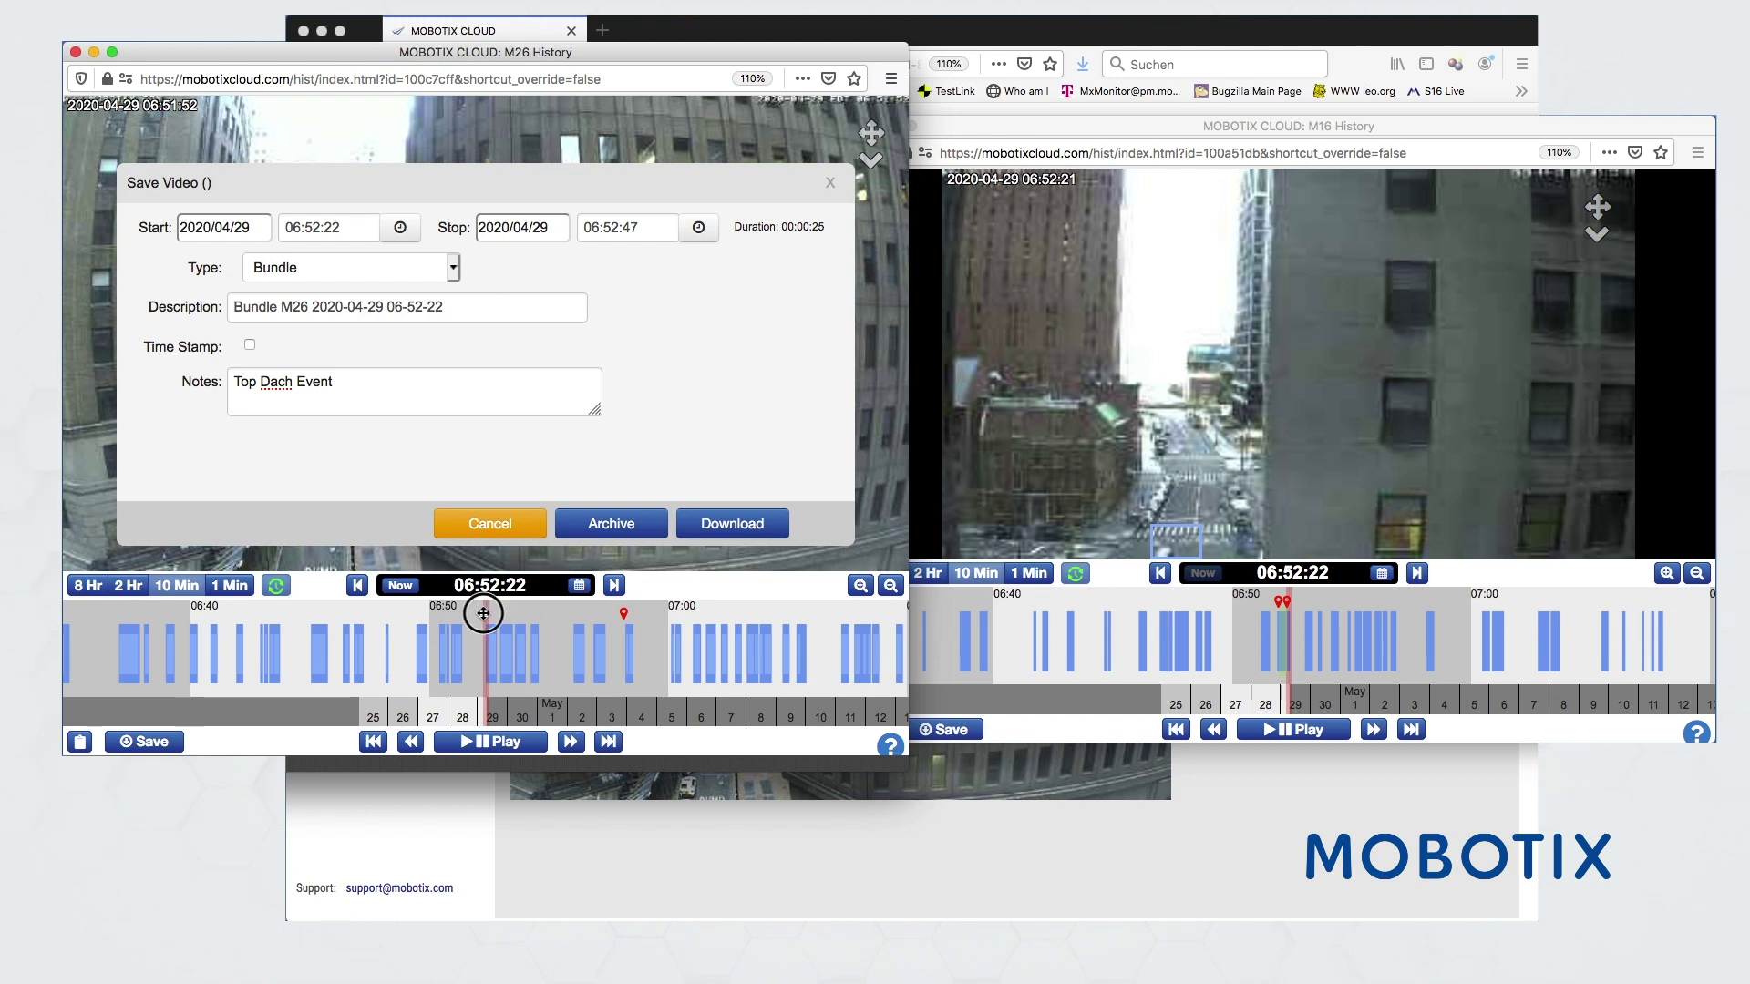
left_click(730, 525)
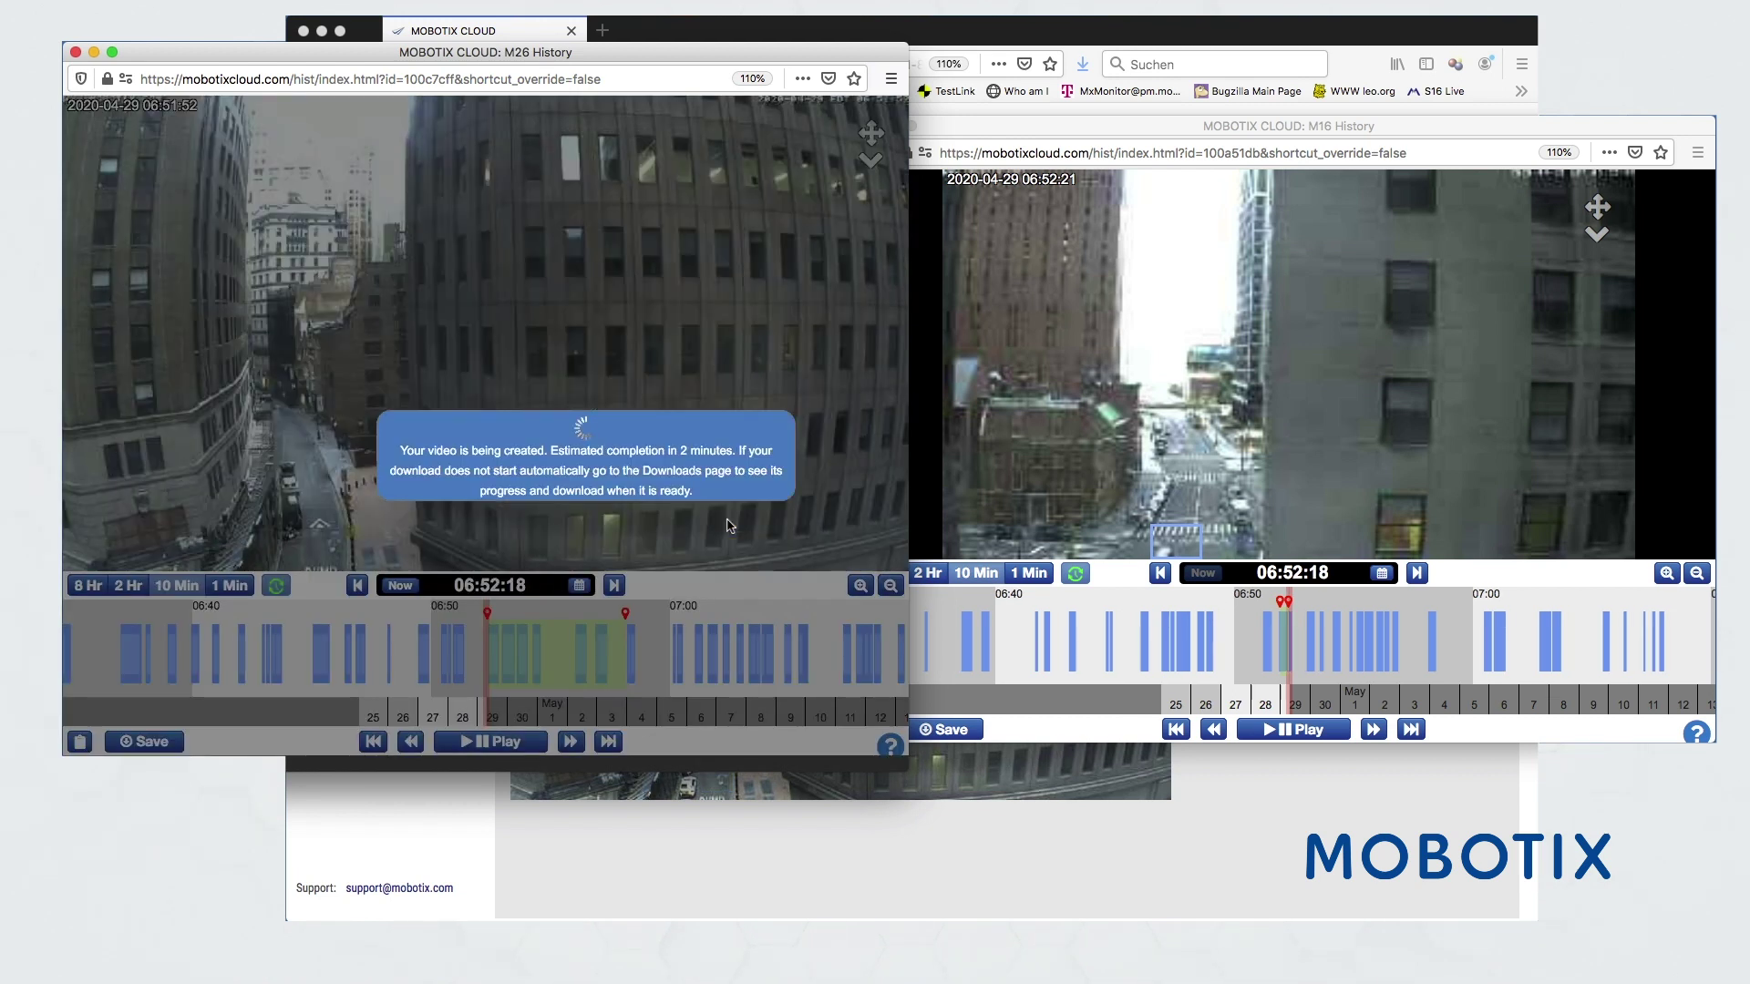
left_click(957, 128)
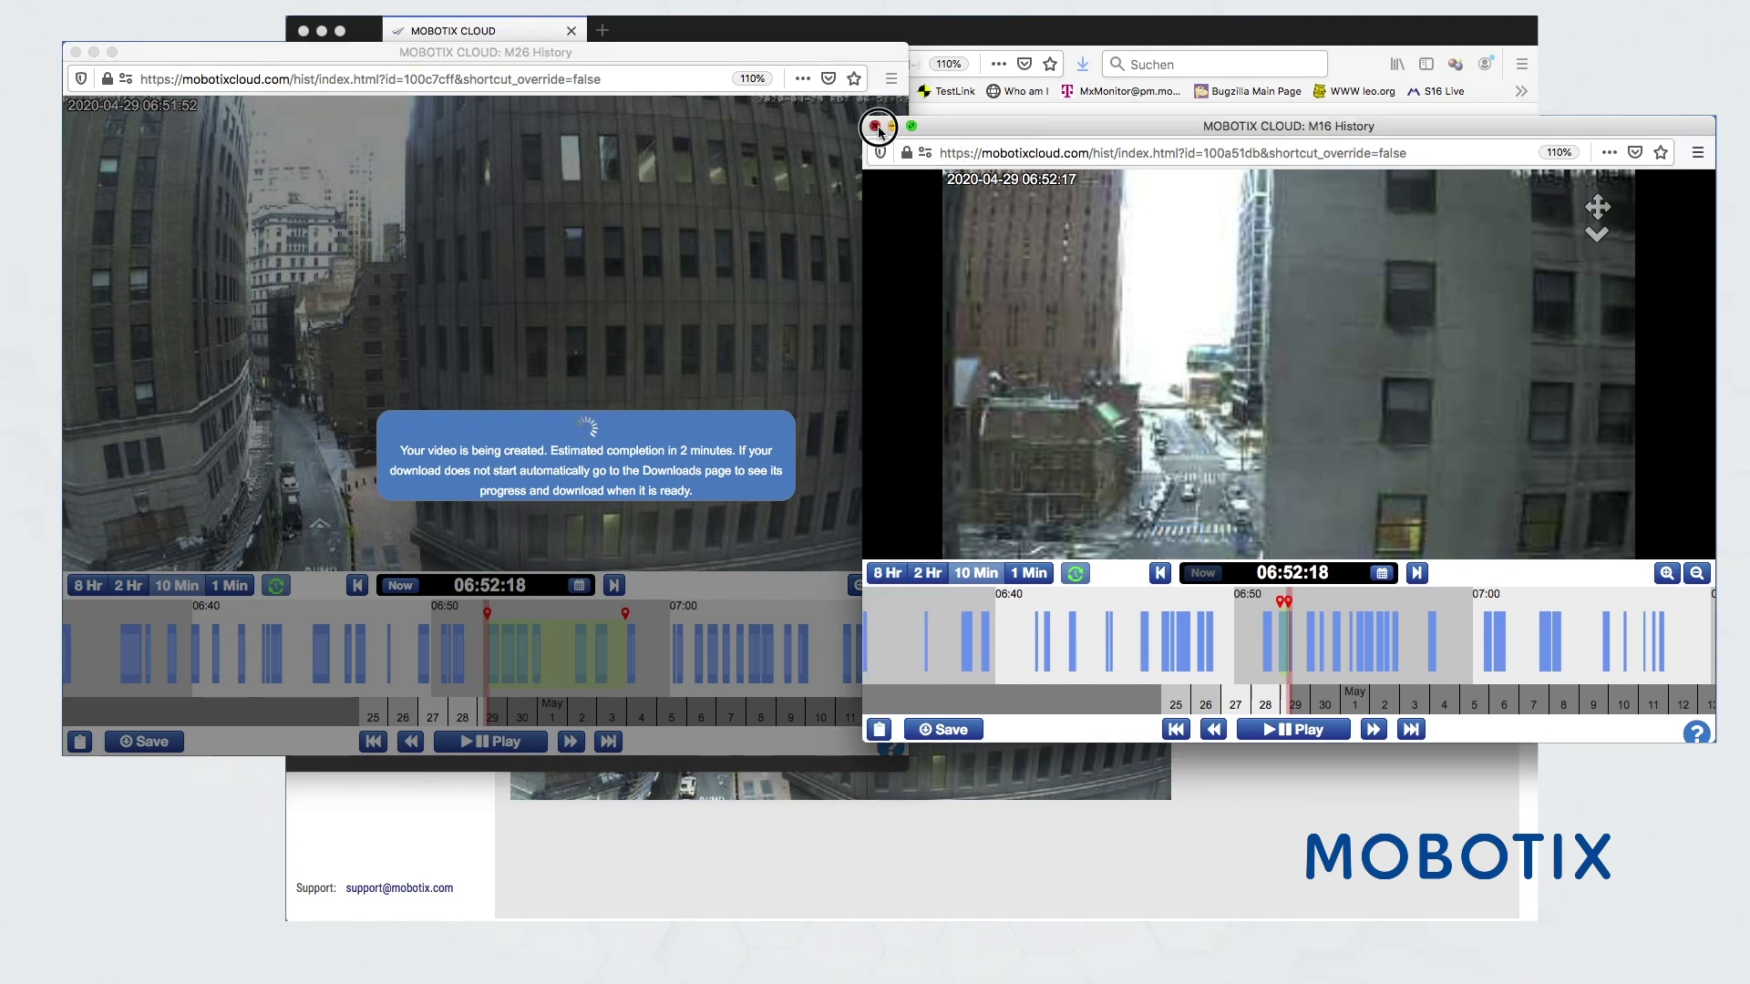
- Close the M16 window and filter cameras by the fish eye and street tags
left_click(875, 125)
left_click(1317, 513)
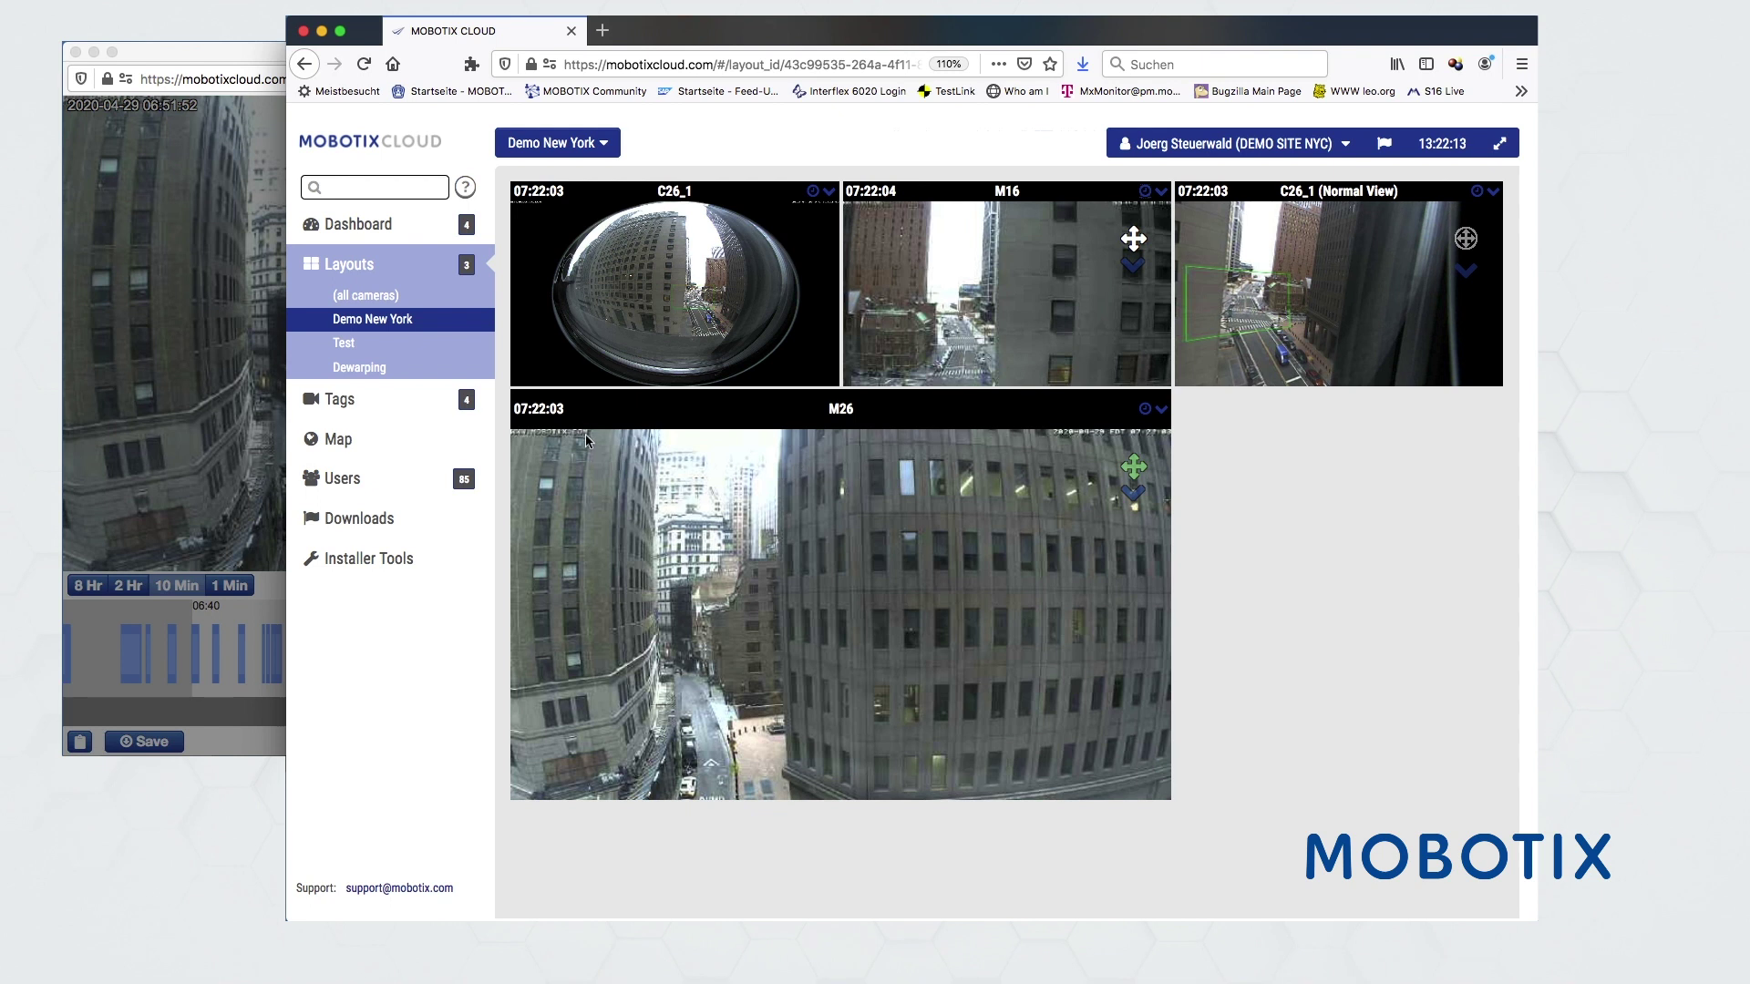
left_click(336, 403)
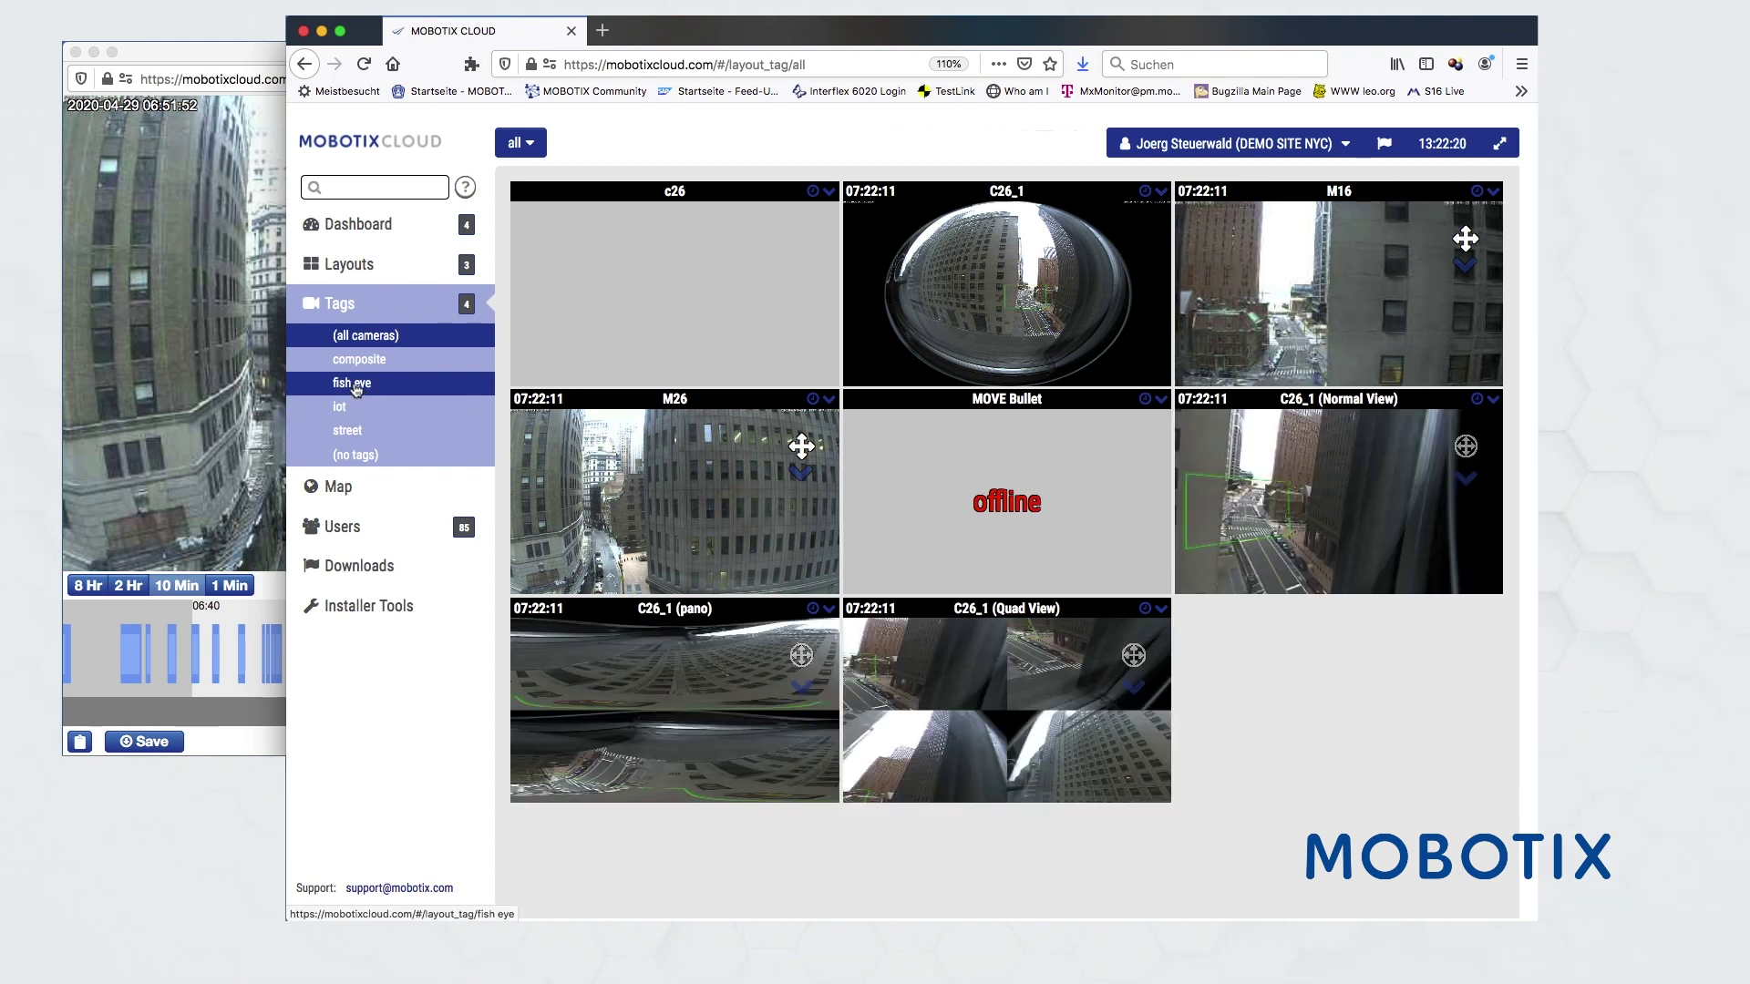
left_click(356, 389)
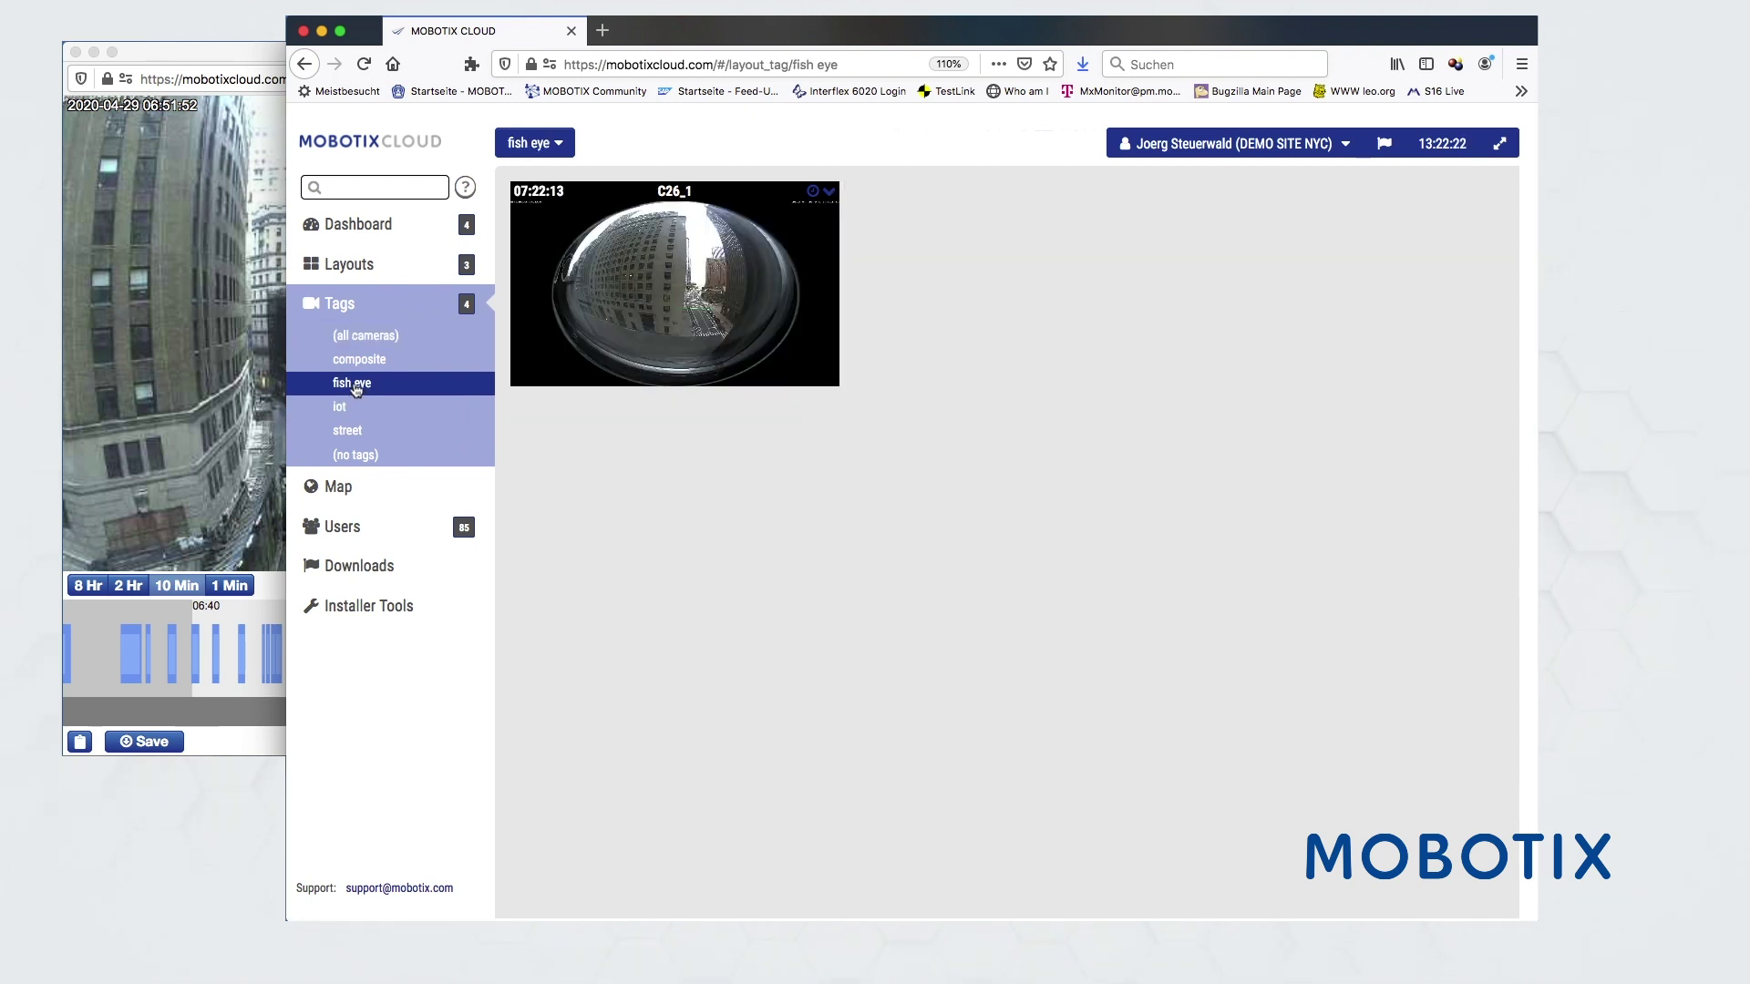
left_click(351, 432)
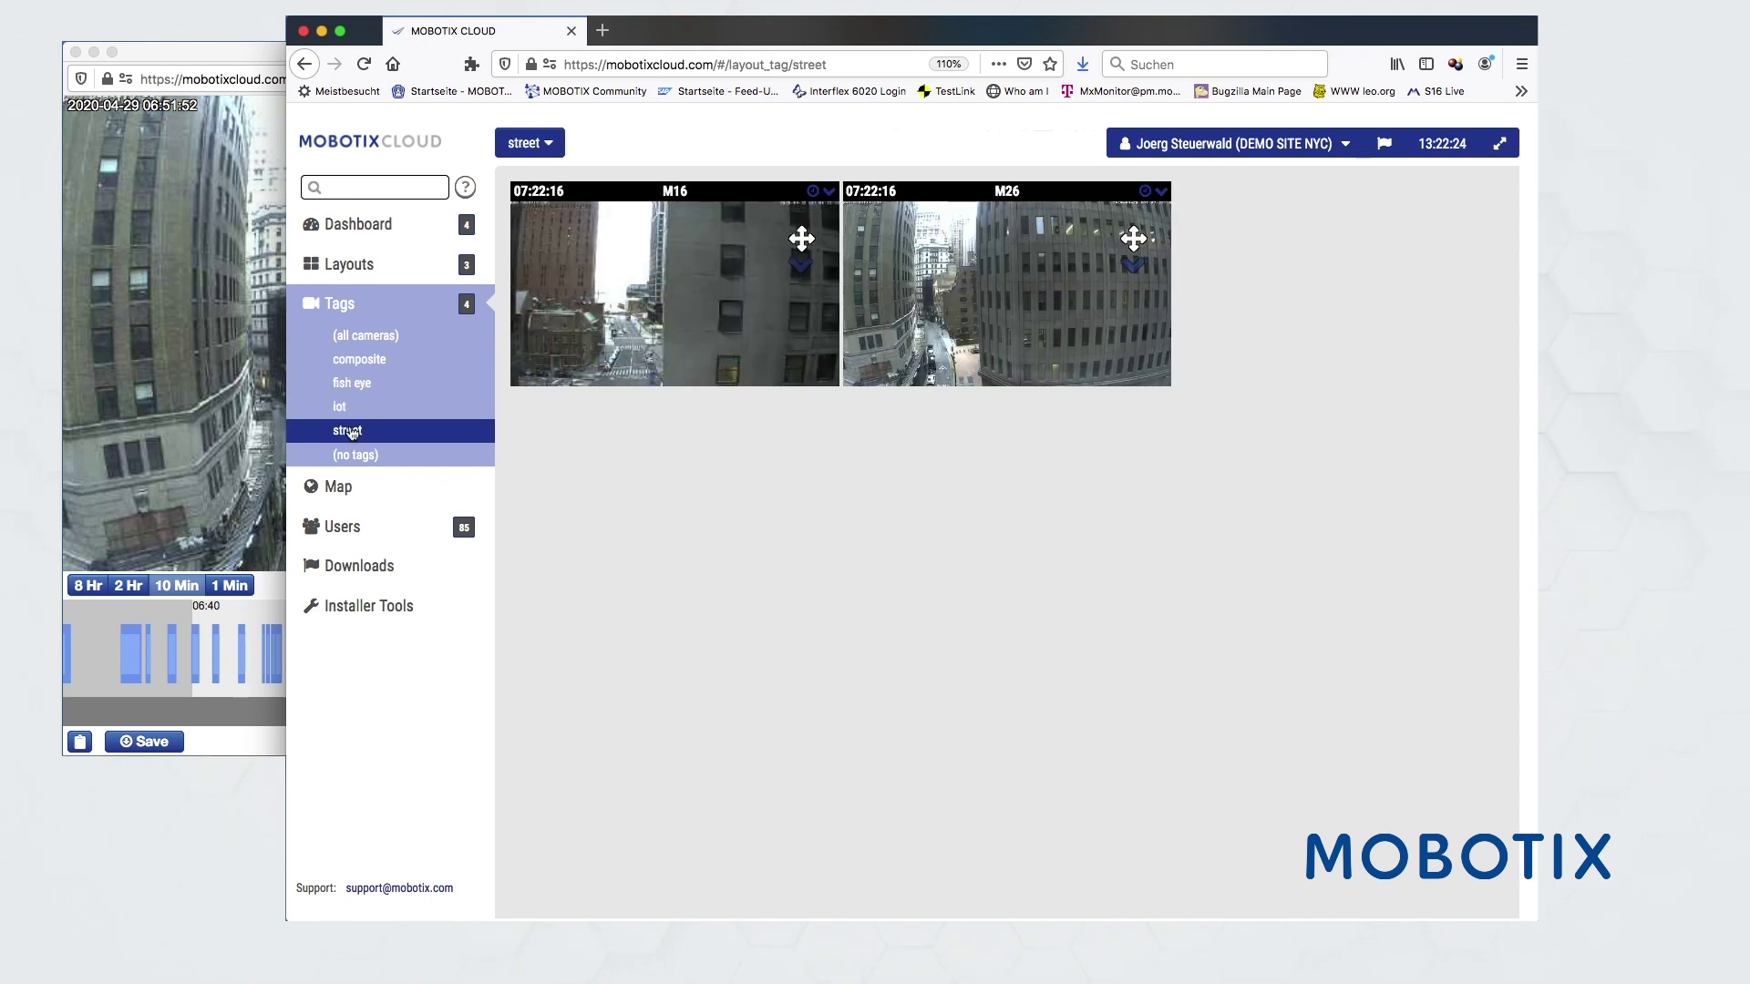
- Check the Dashboard, search camera tags for 'io', clear it, and open Users
left_click(357, 227)
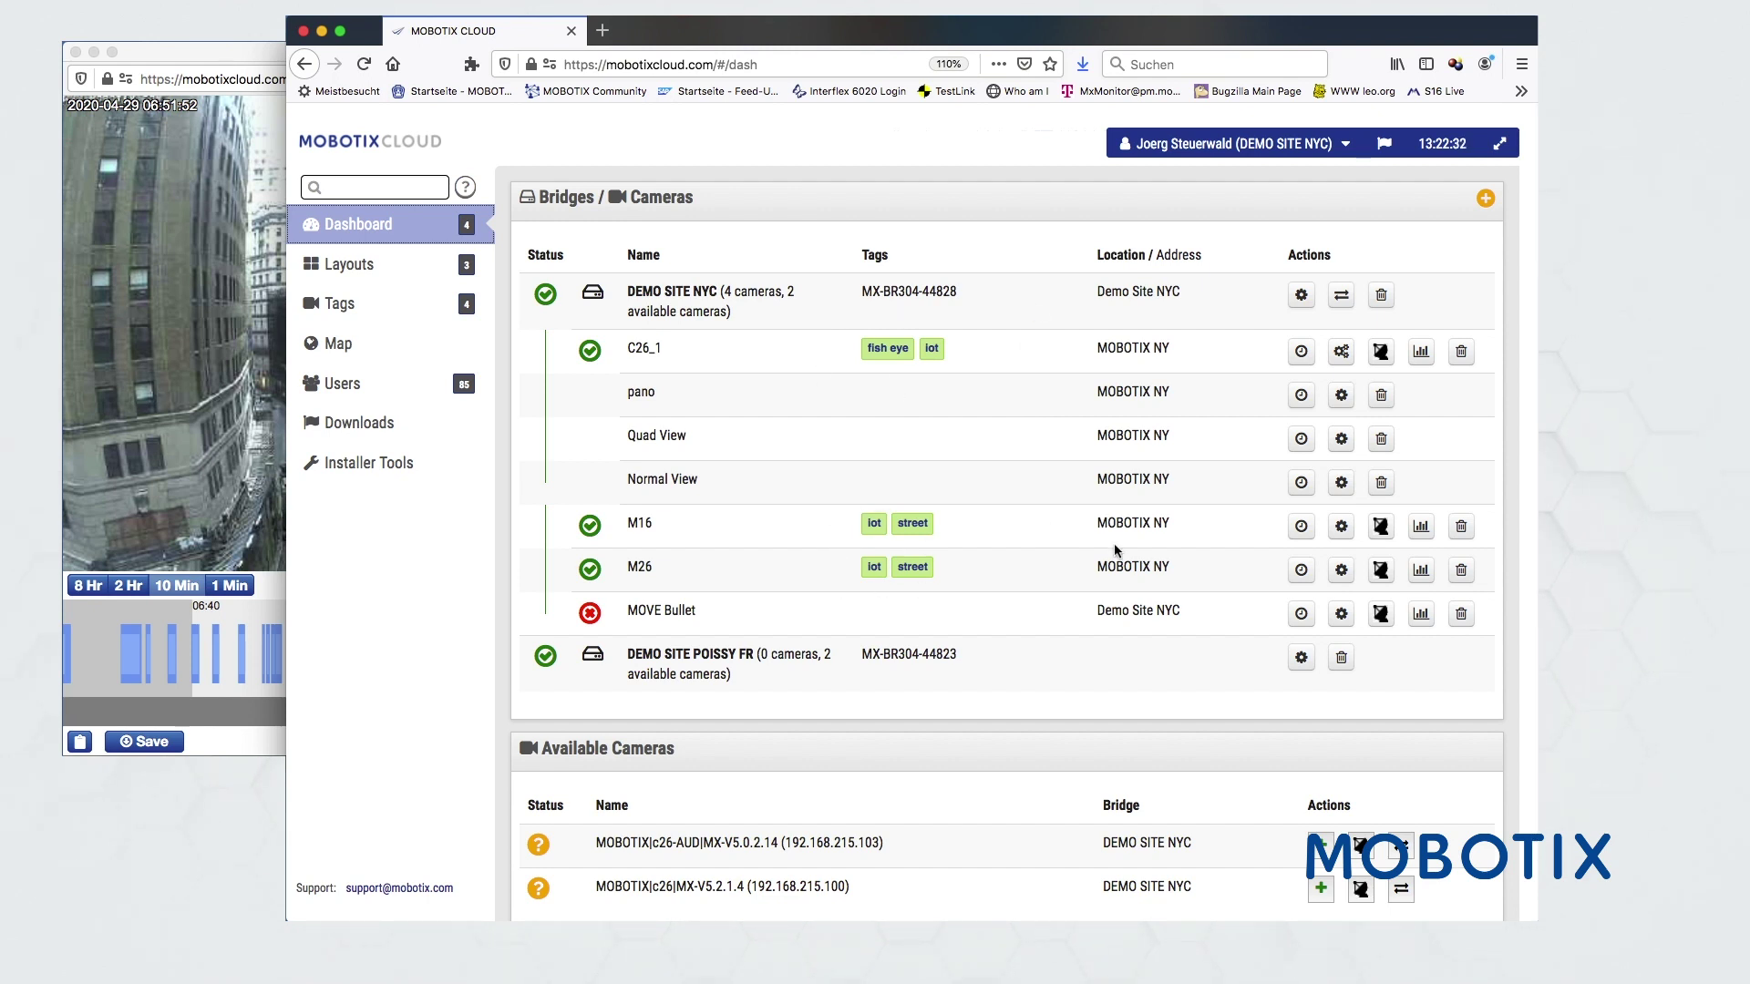
left_click(343, 304)
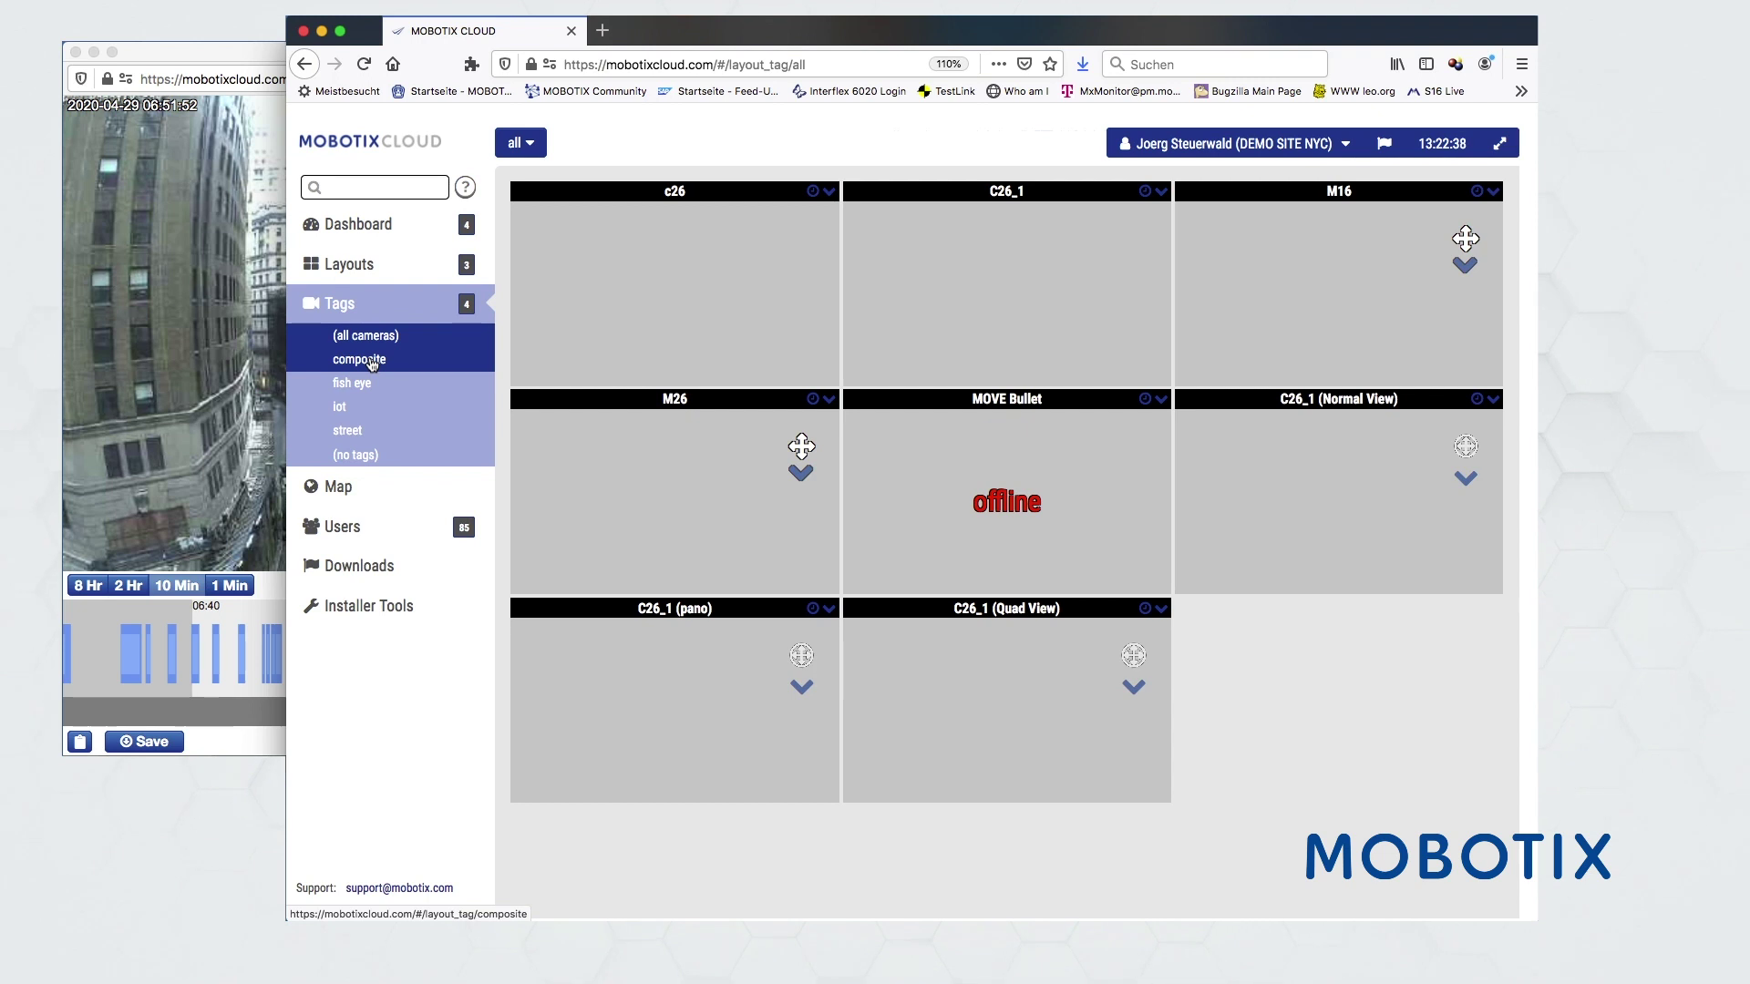
left_click(349, 184)
type("iot")
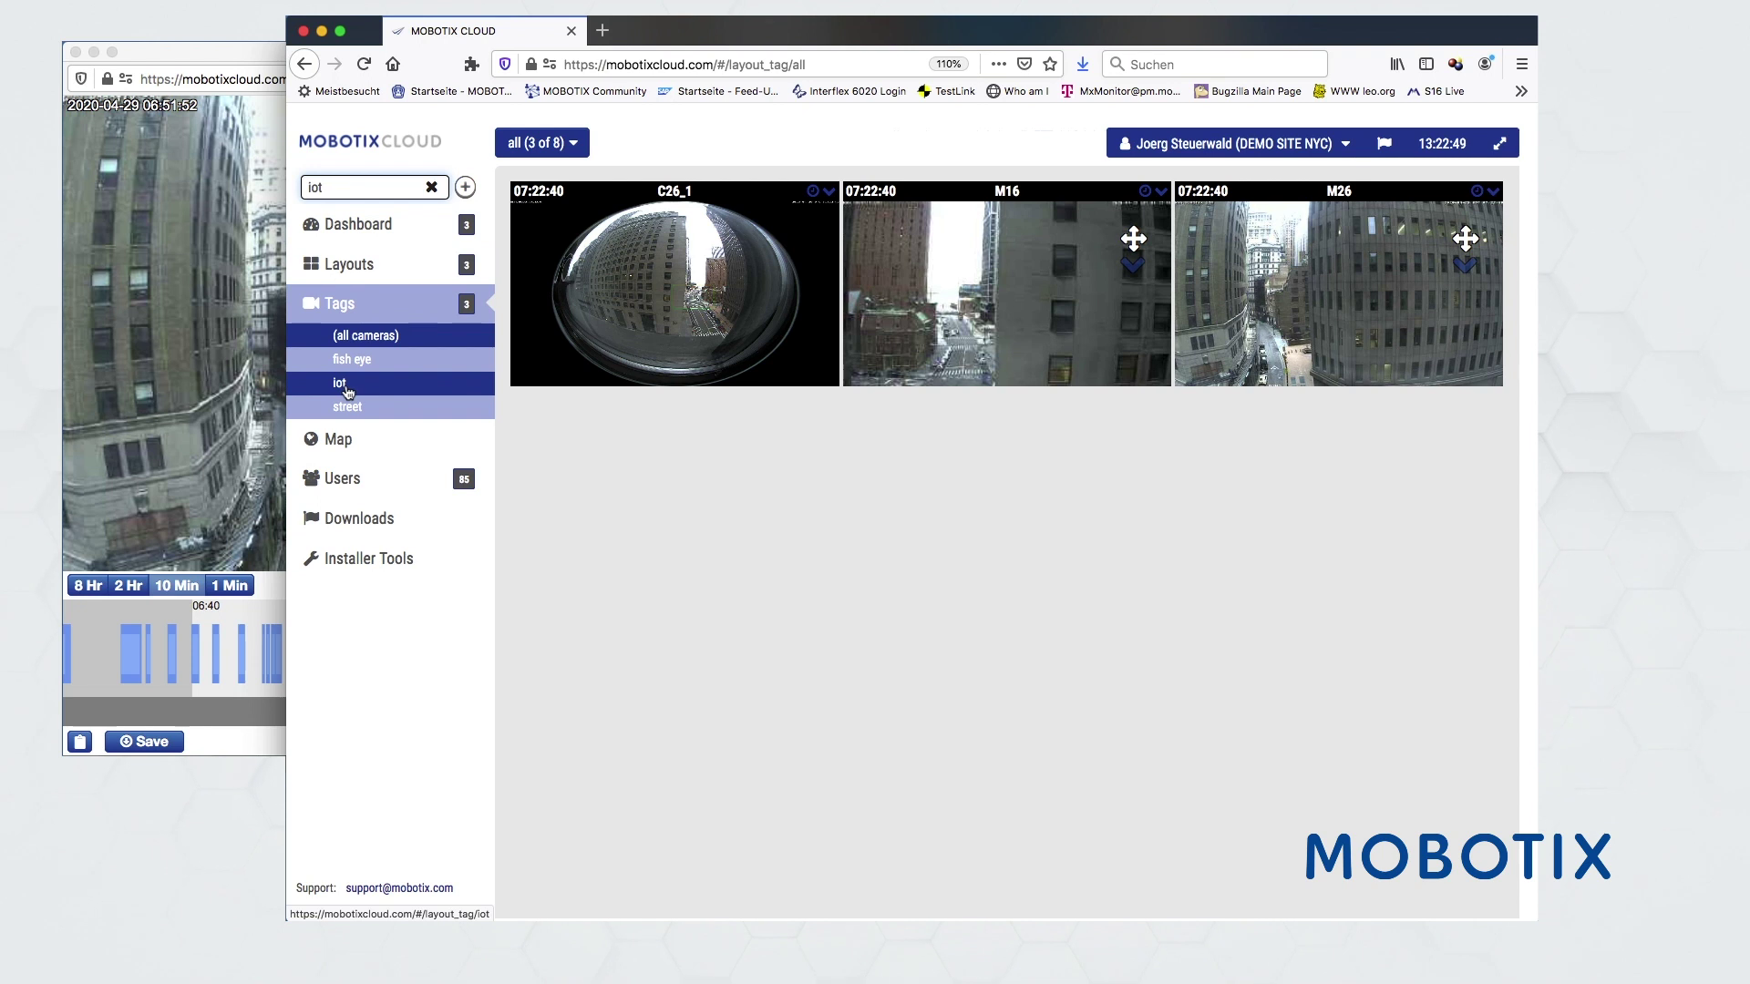
left_click(431, 187)
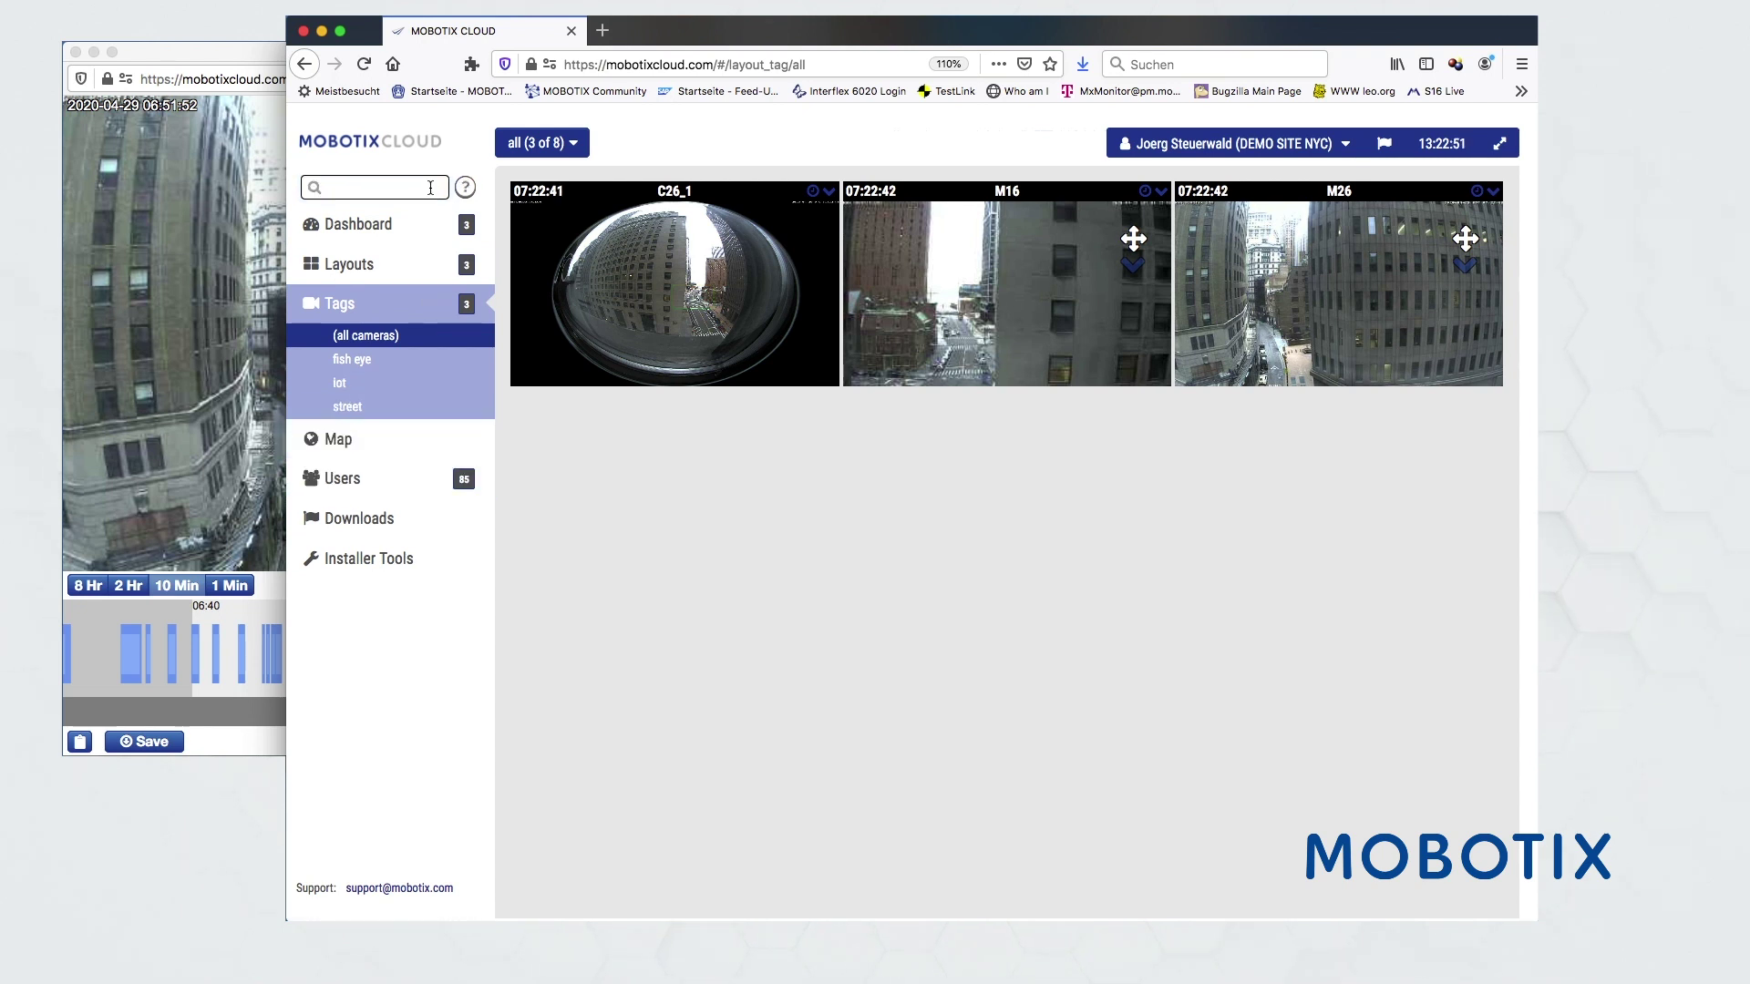
left_click(347, 387)
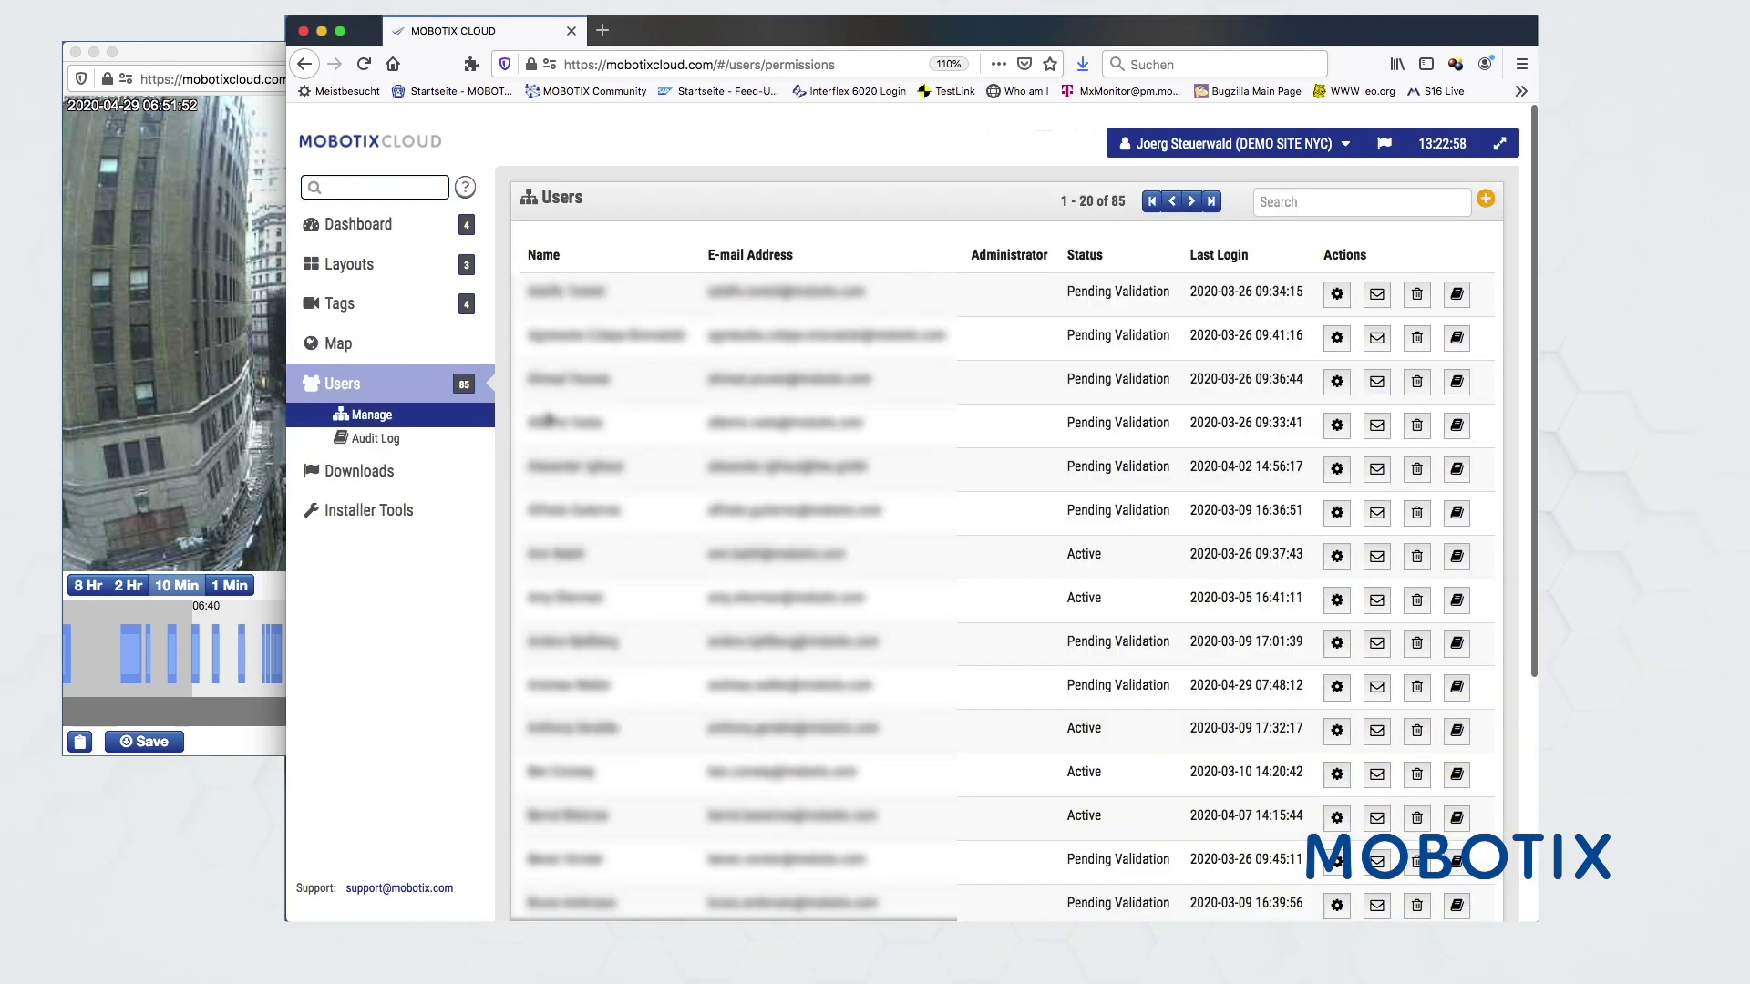
- Add a new user and enter their e-mail address
left_click(1486, 199)
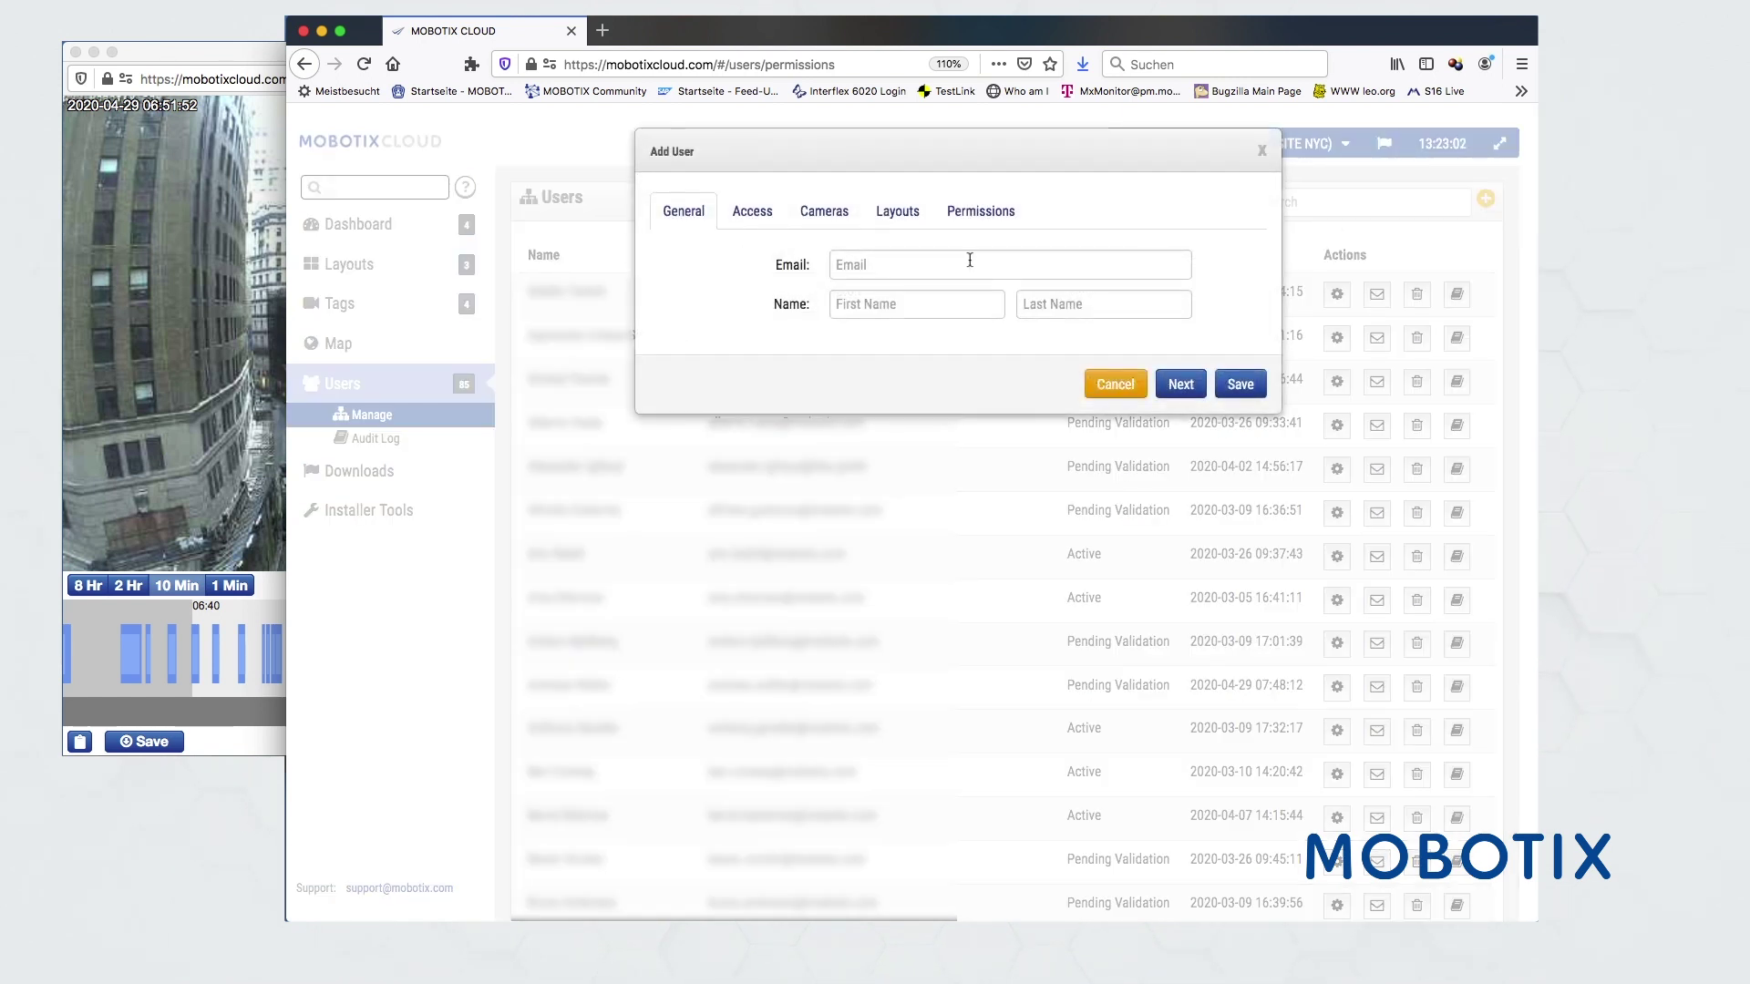
left_click(891, 268)
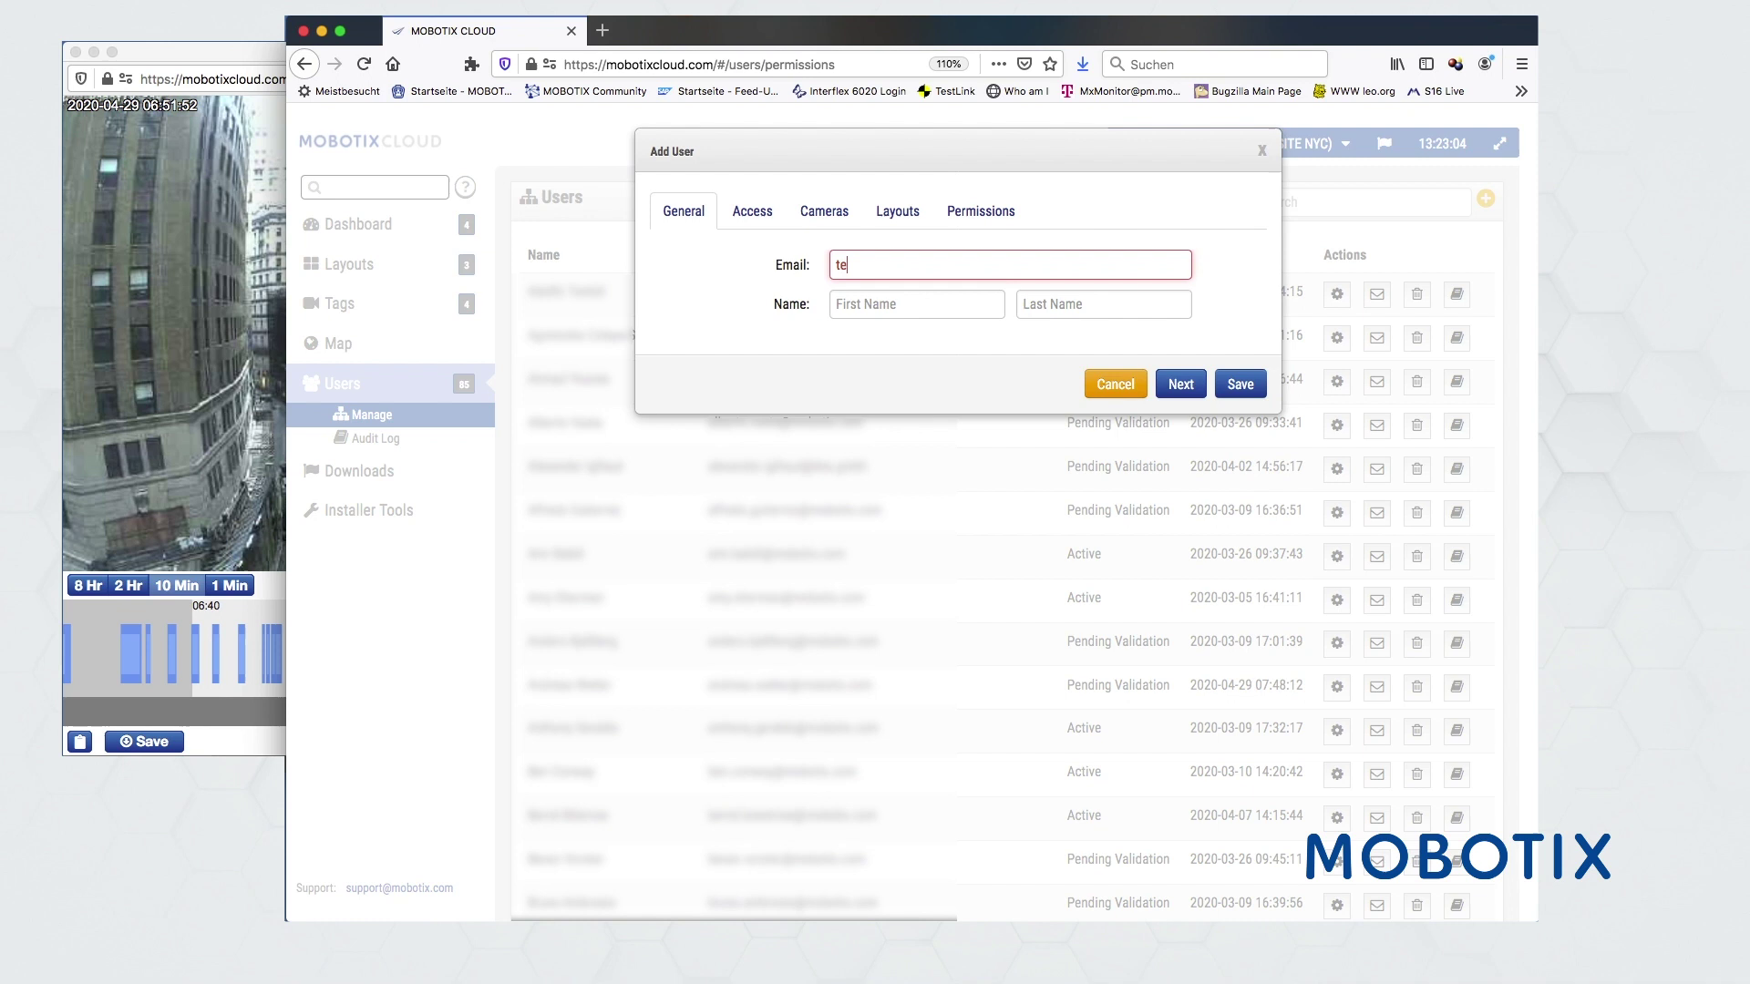
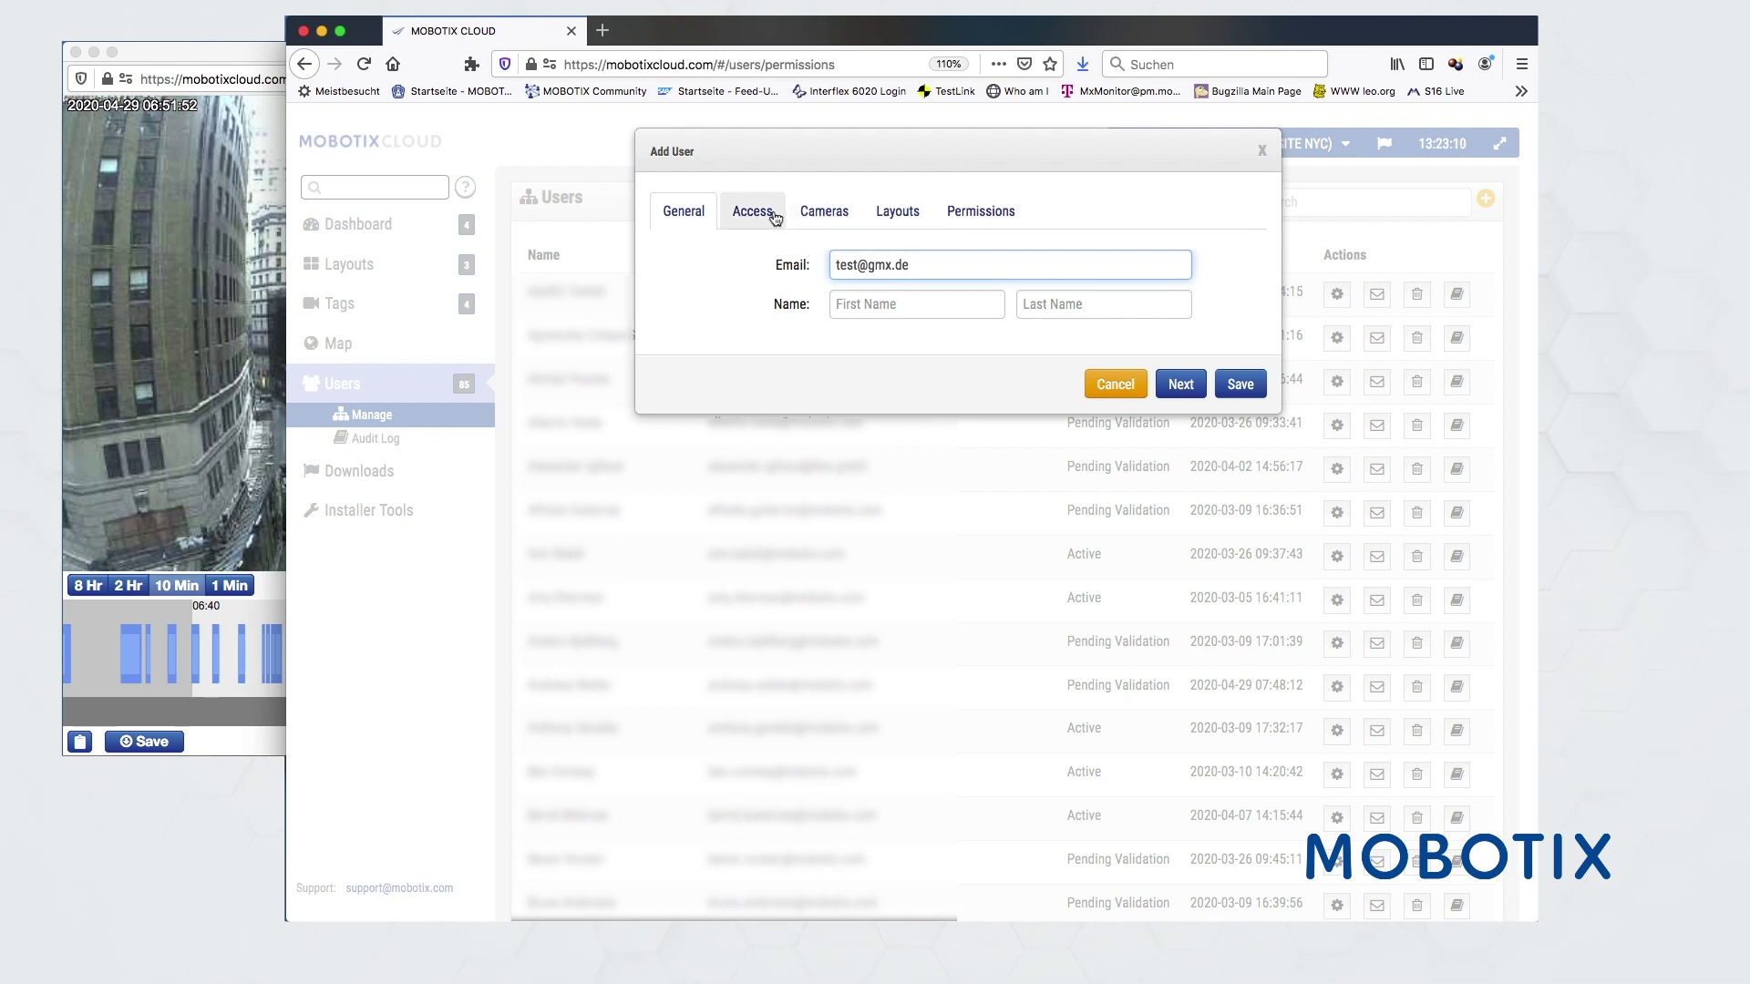
left_click(755, 212)
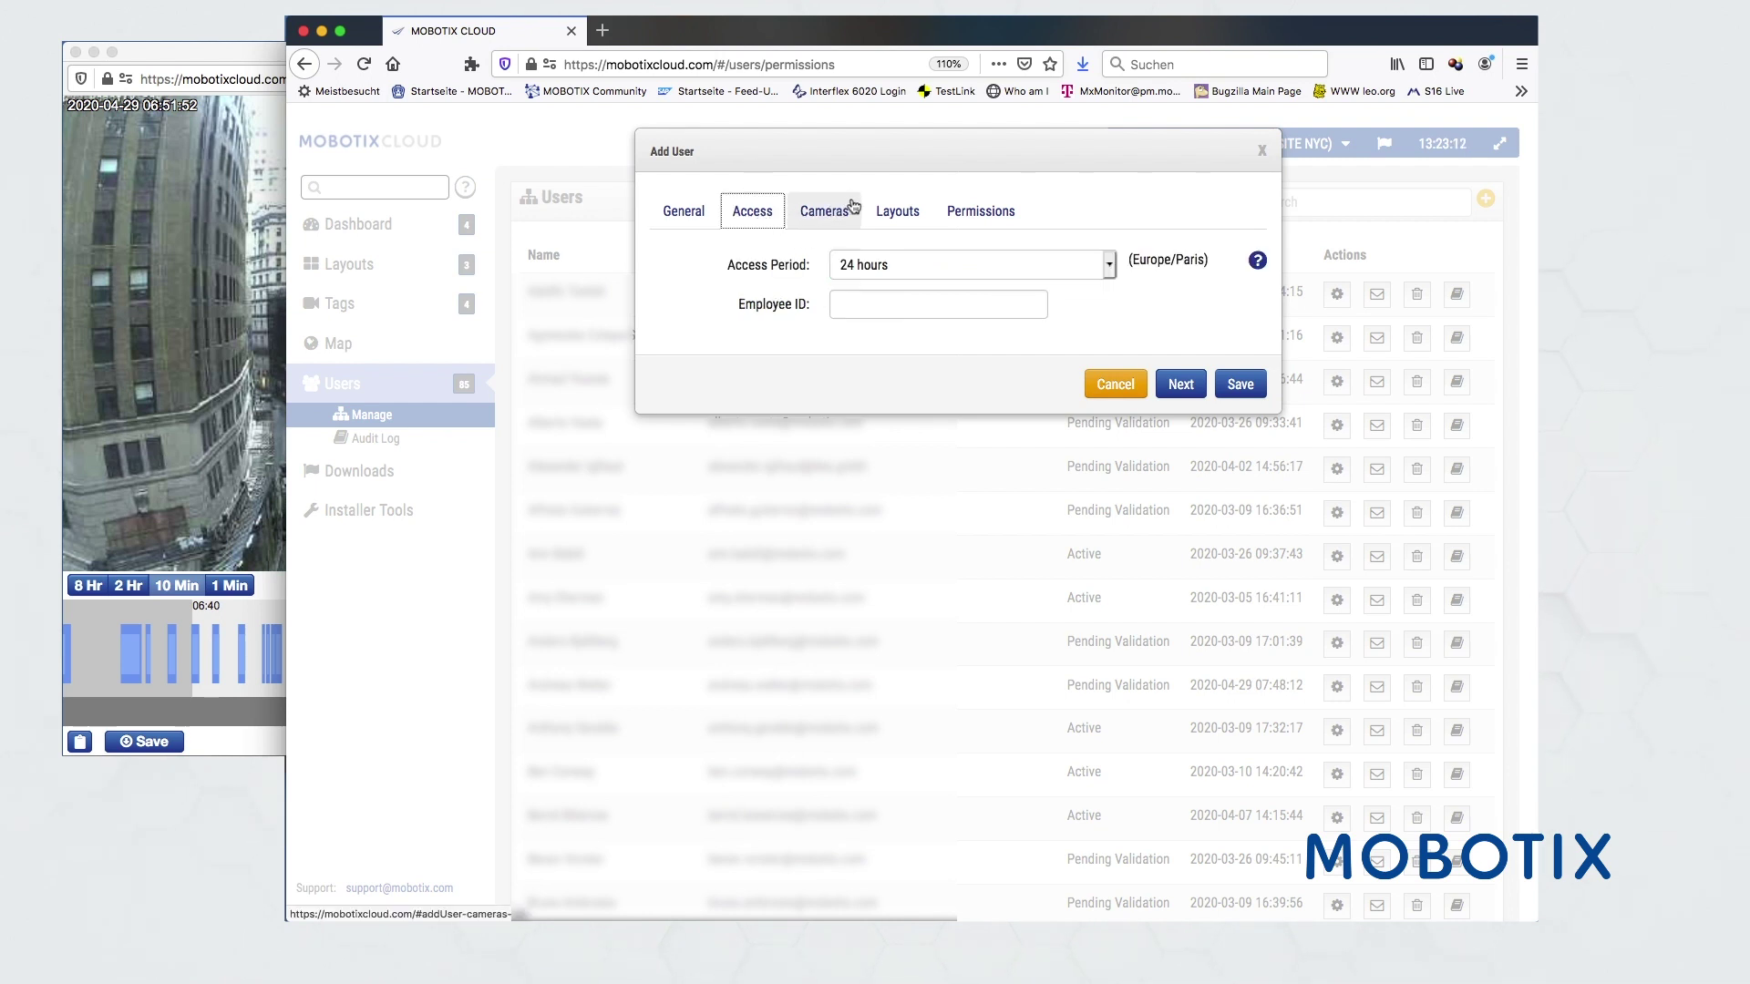
- Give the new user access to all cameras, including MOVE Bullet, and review layout access
left_click(814, 220)
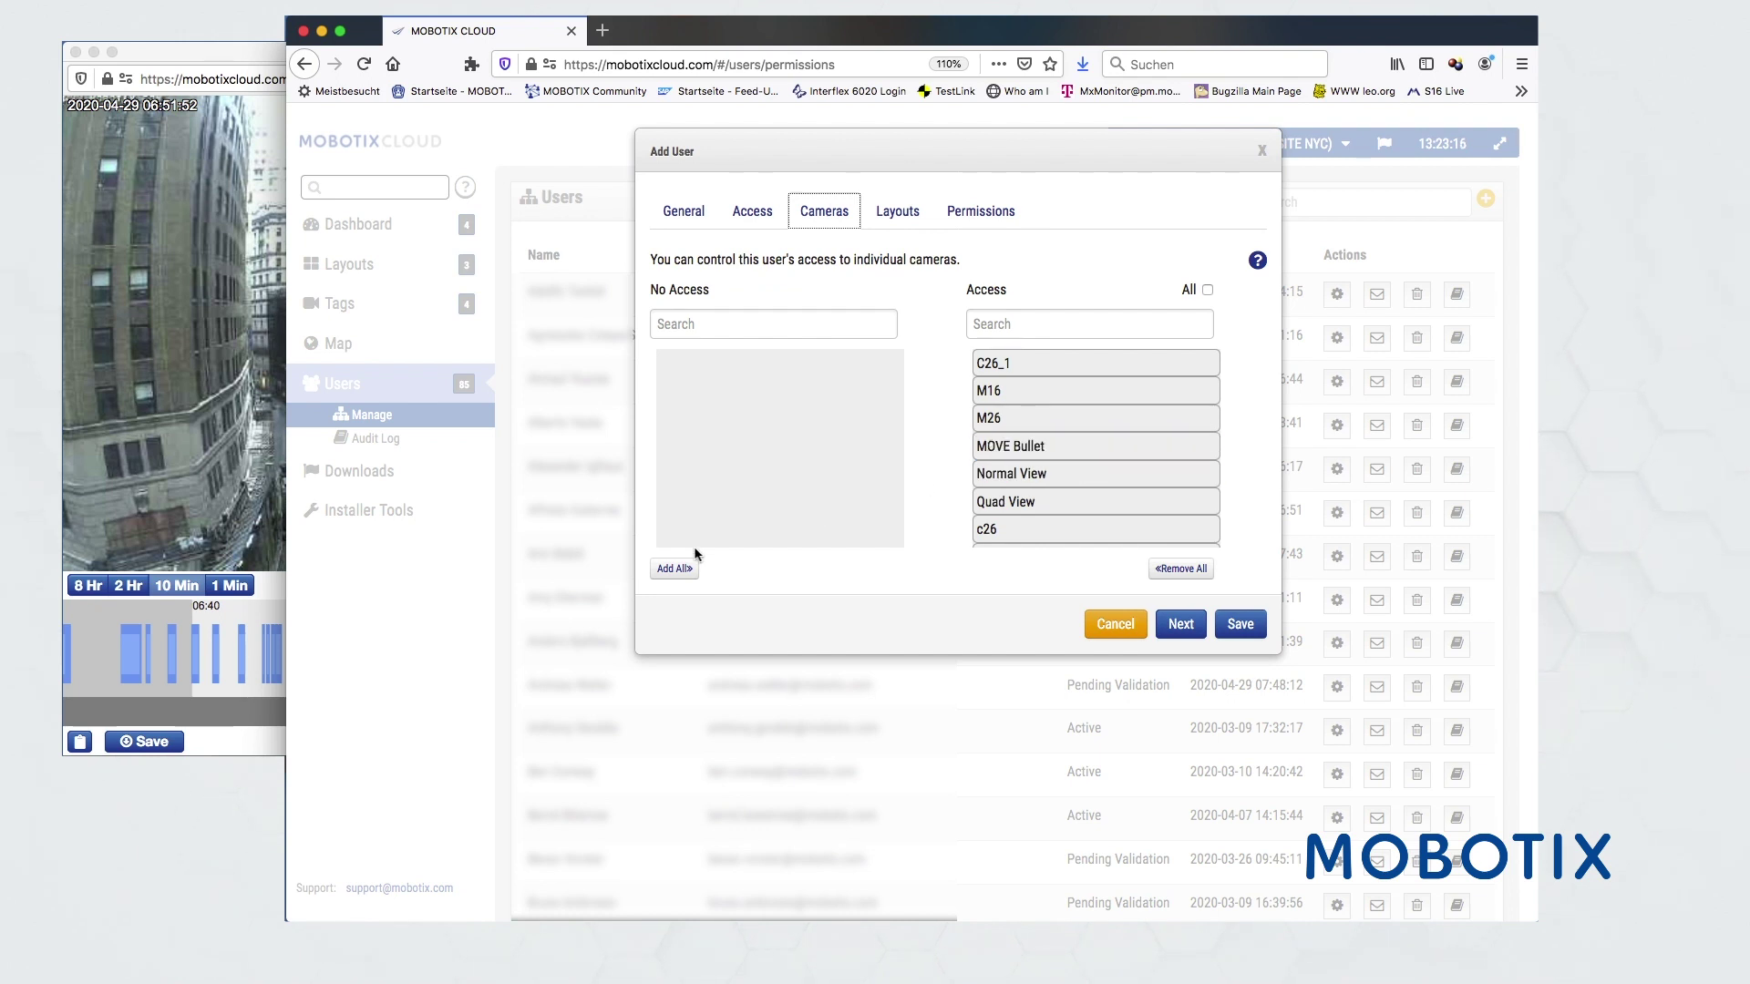
left_click(1166, 573)
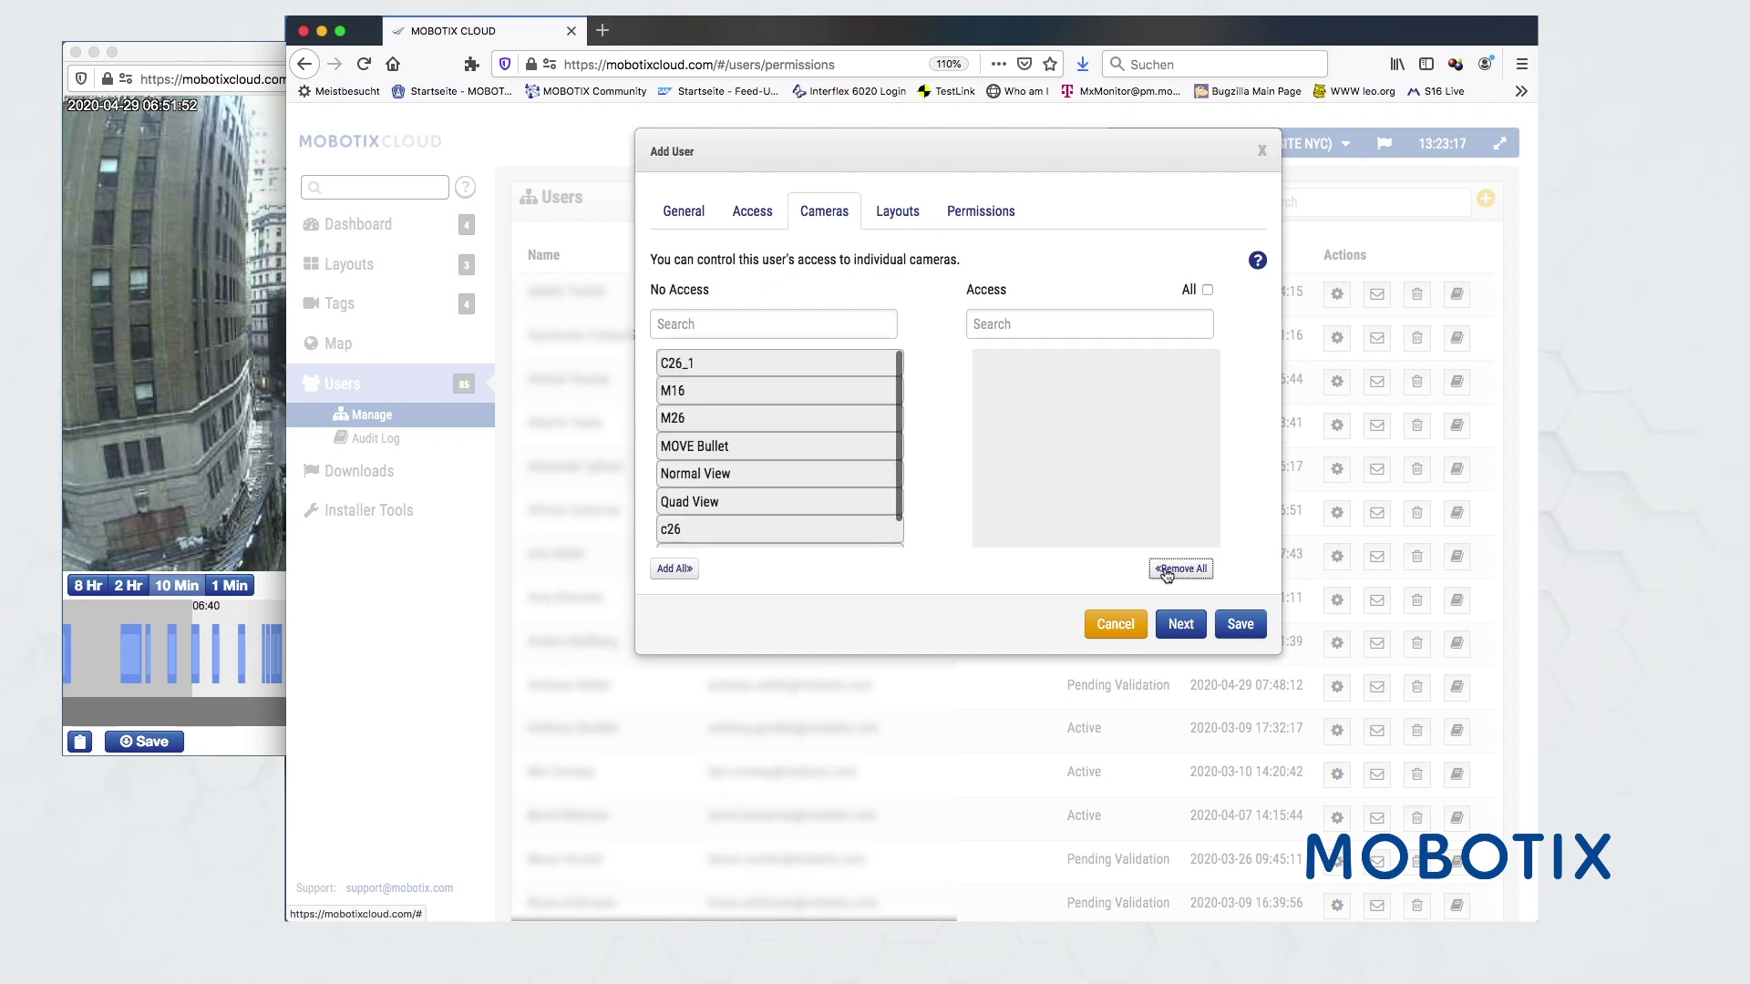
left_click(679, 570)
left_click_drag(1002, 446, 703, 457)
left_click_drag(697, 369, 1026, 460)
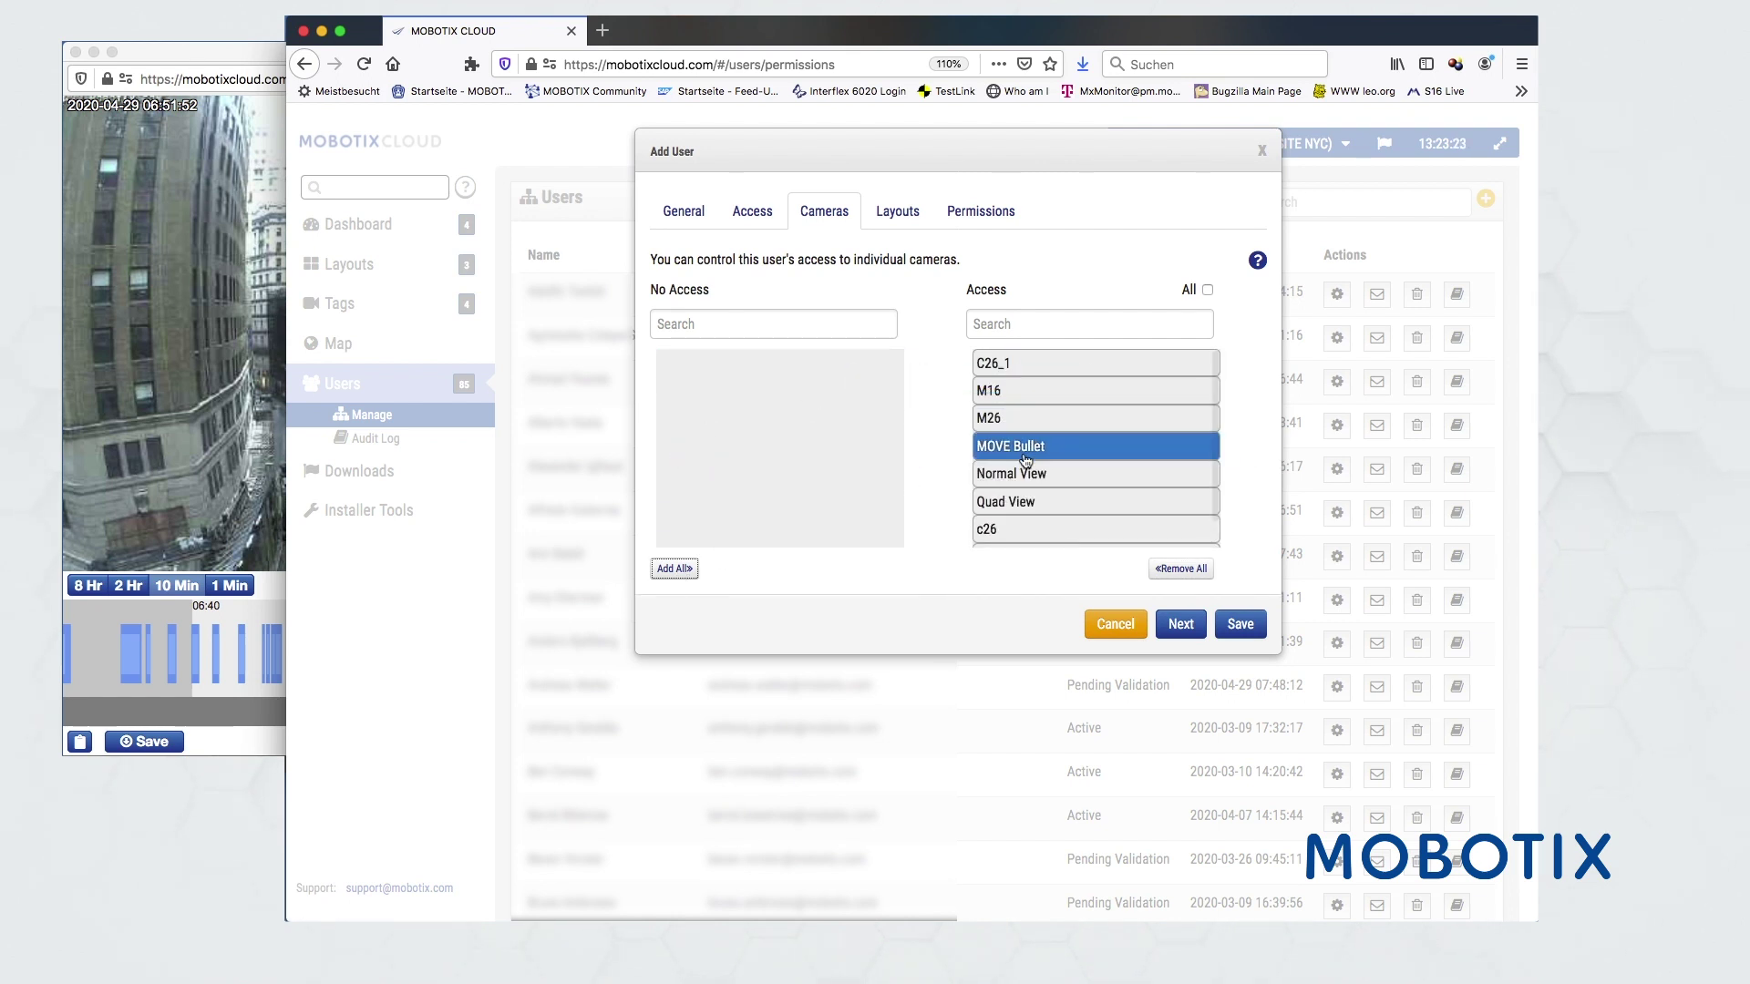
left_click(900, 212)
left_click_drag(1002, 411, 1036, 441)
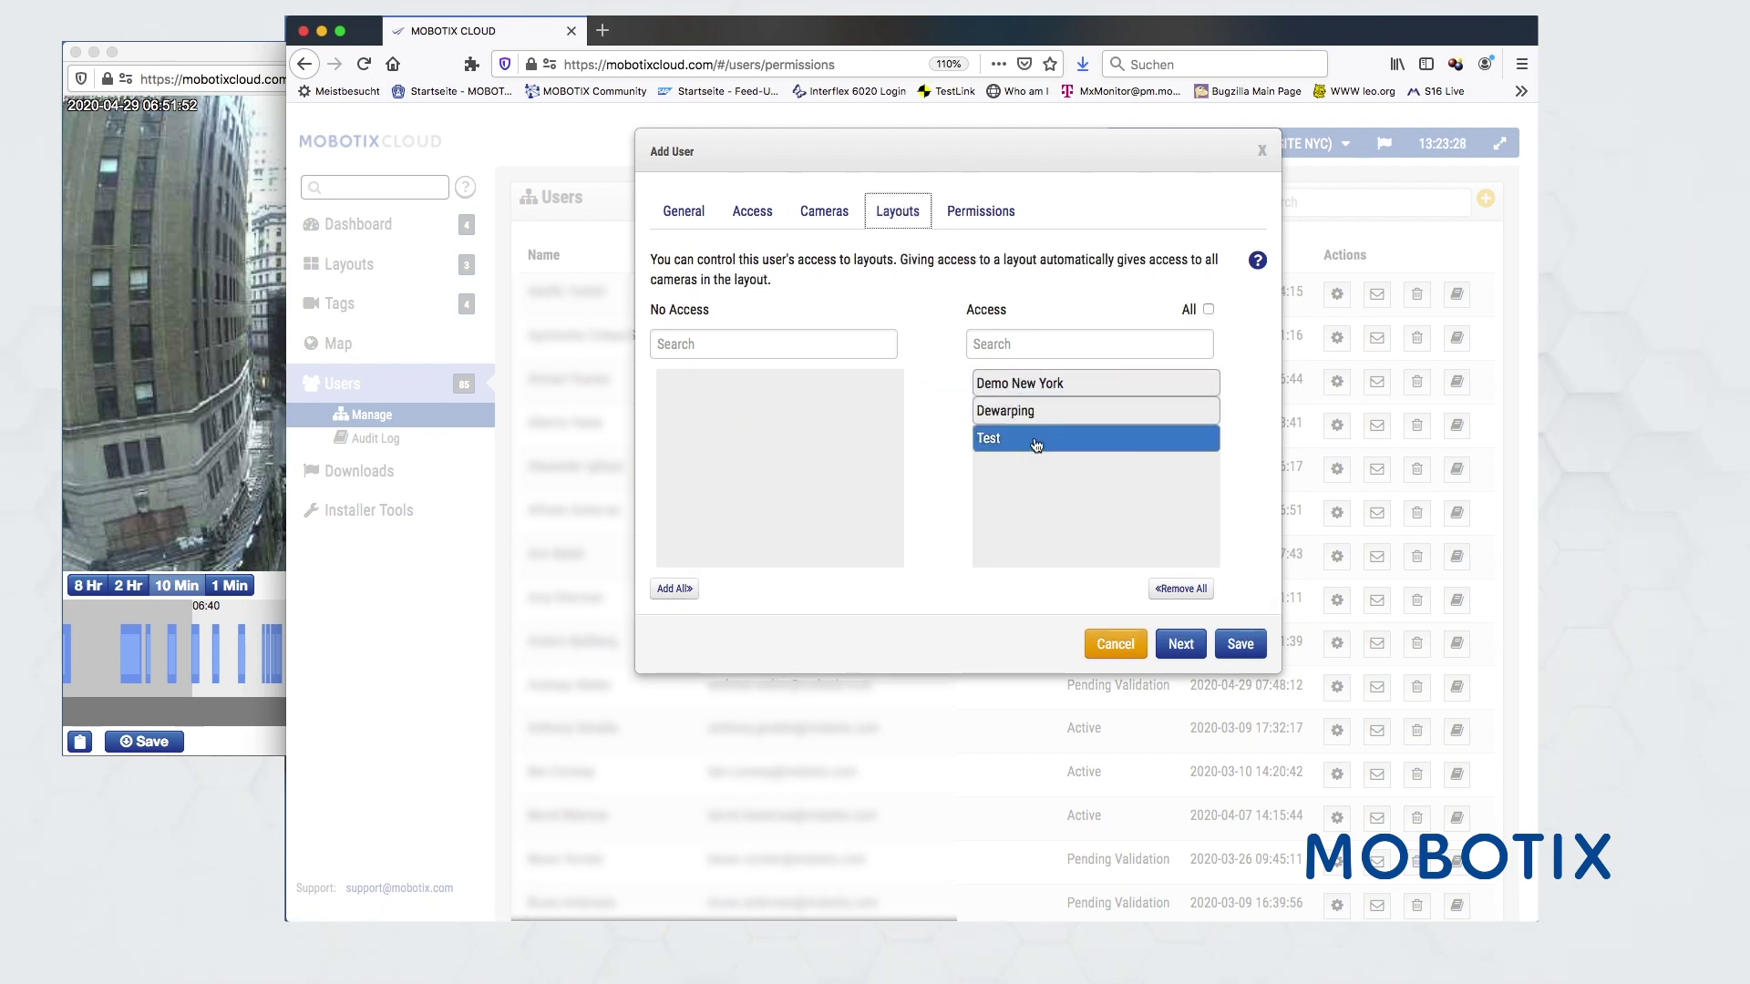
- Expand every permission section for the new user
left_click(981, 211)
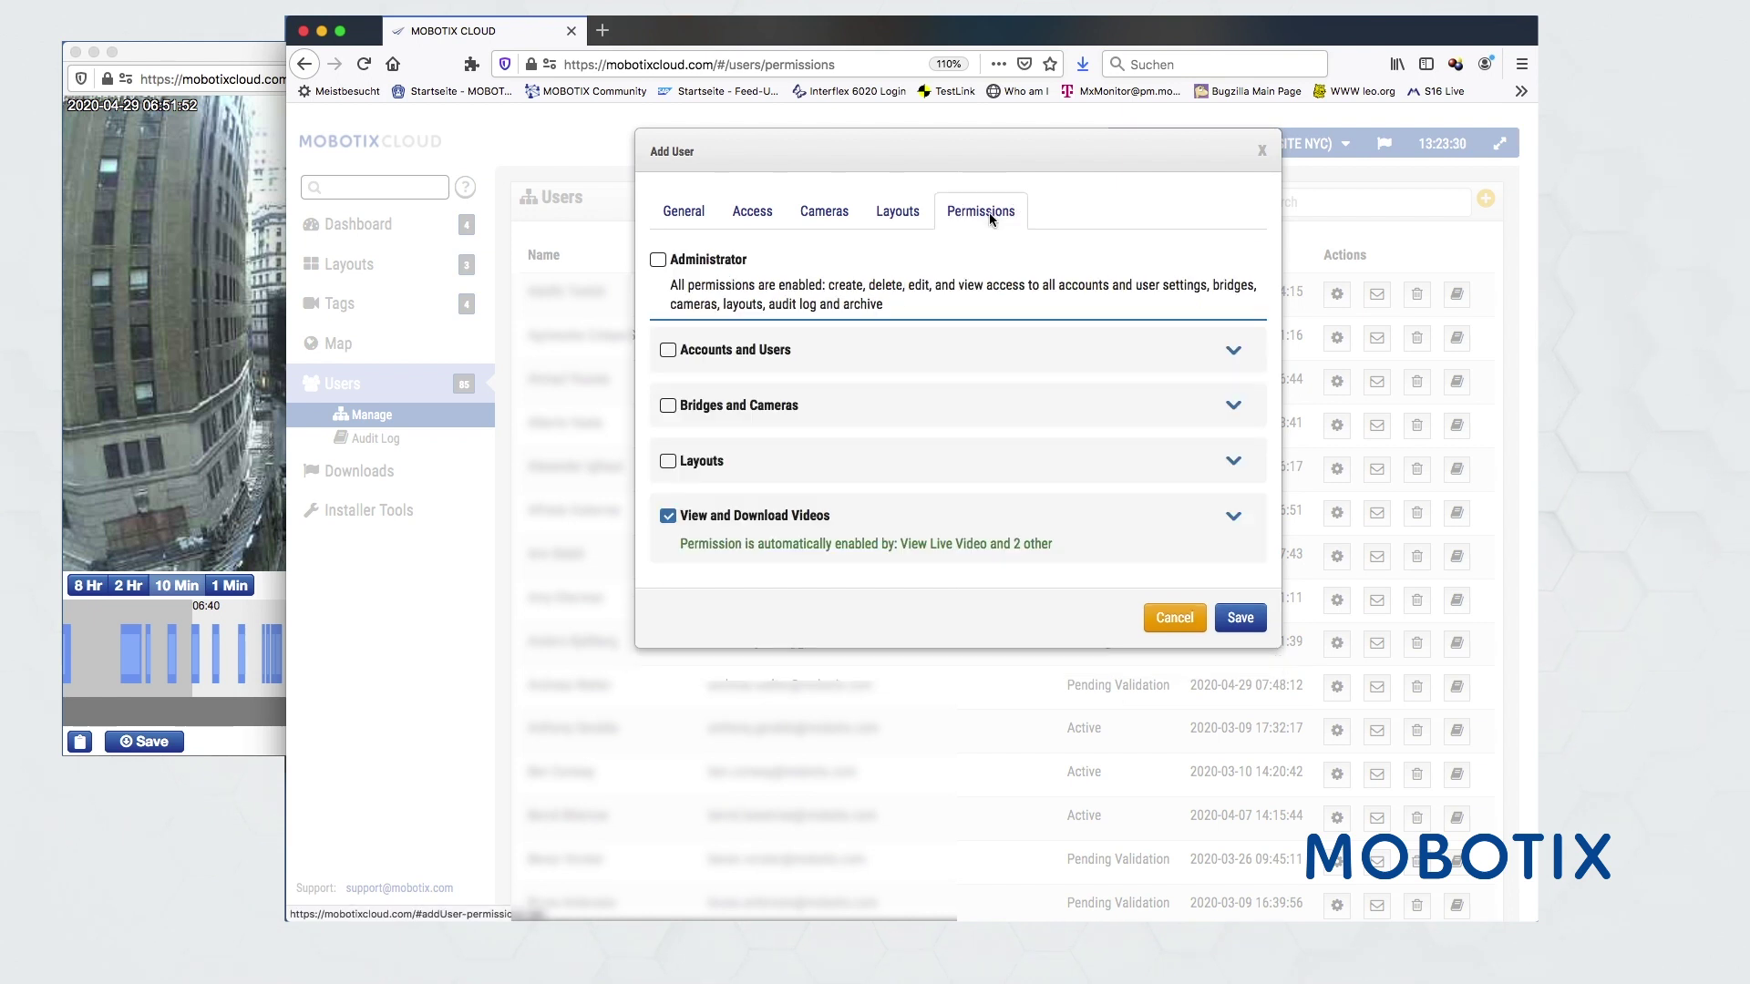
left_click(1233, 517)
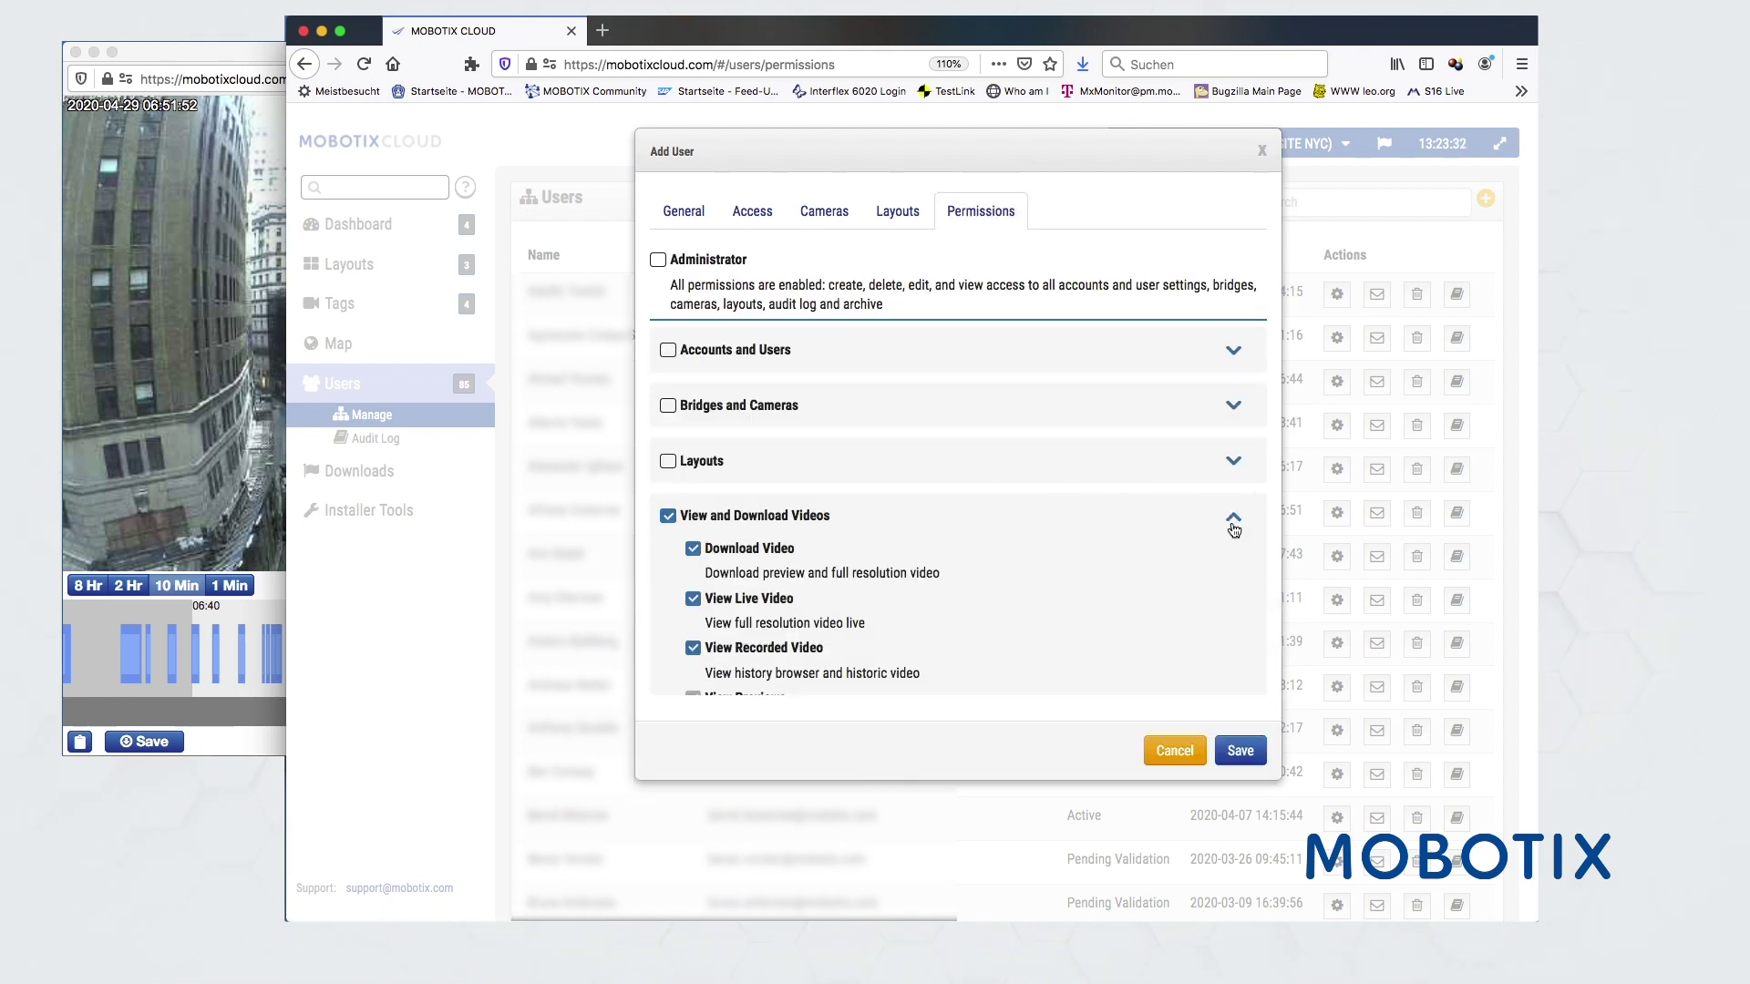
left_click(1233, 465)
left_click(1233, 406)
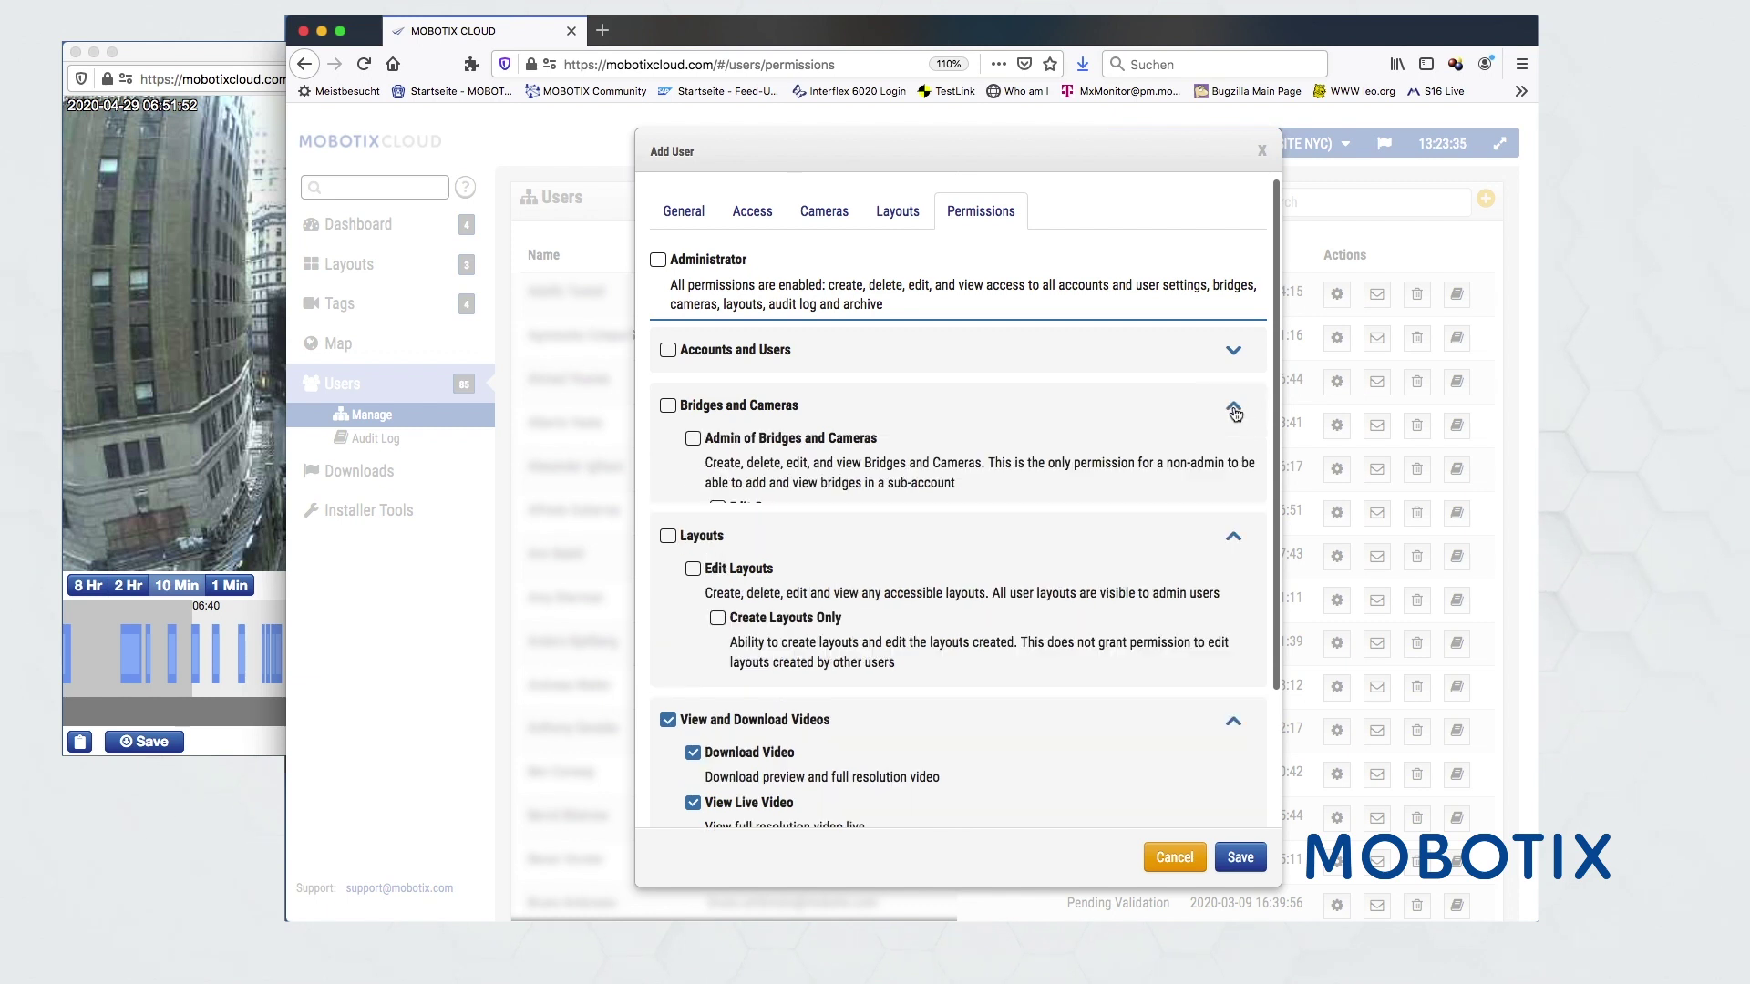
left_click(1232, 352)
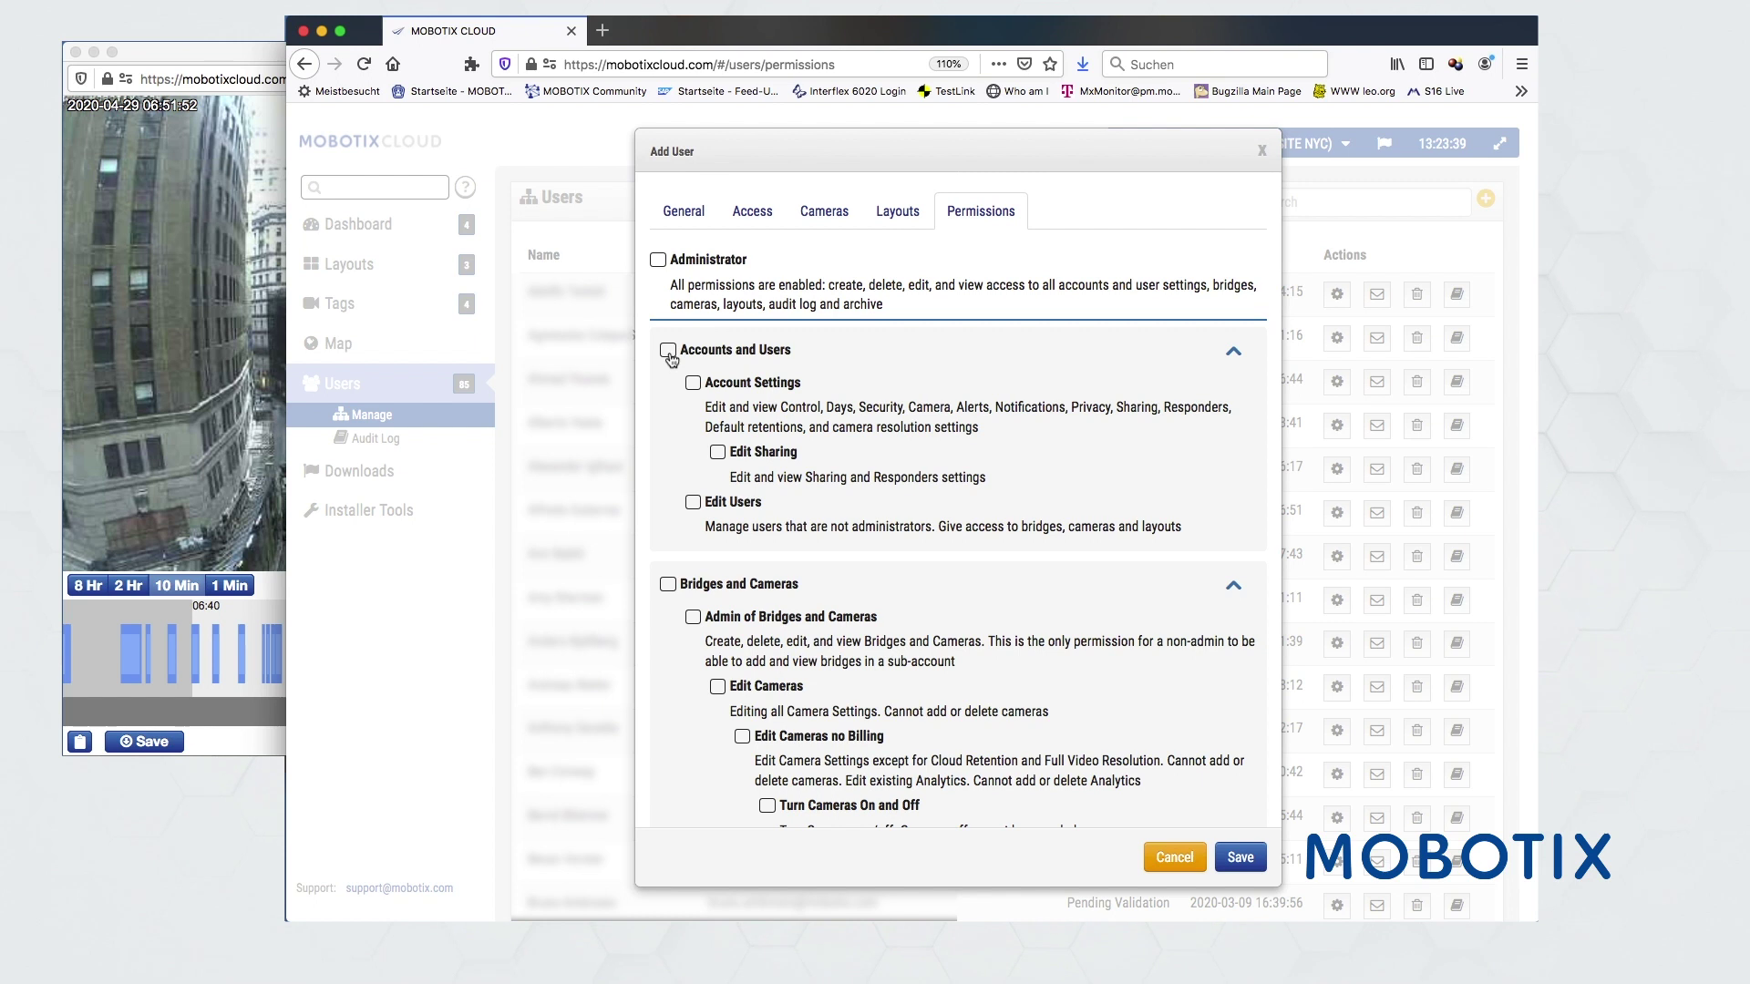
- Tick Accounts and Users and Edit Cameras permissions, then discard the user unsaved
left_click(657, 259)
left_click(657, 260)
left_click(668, 351)
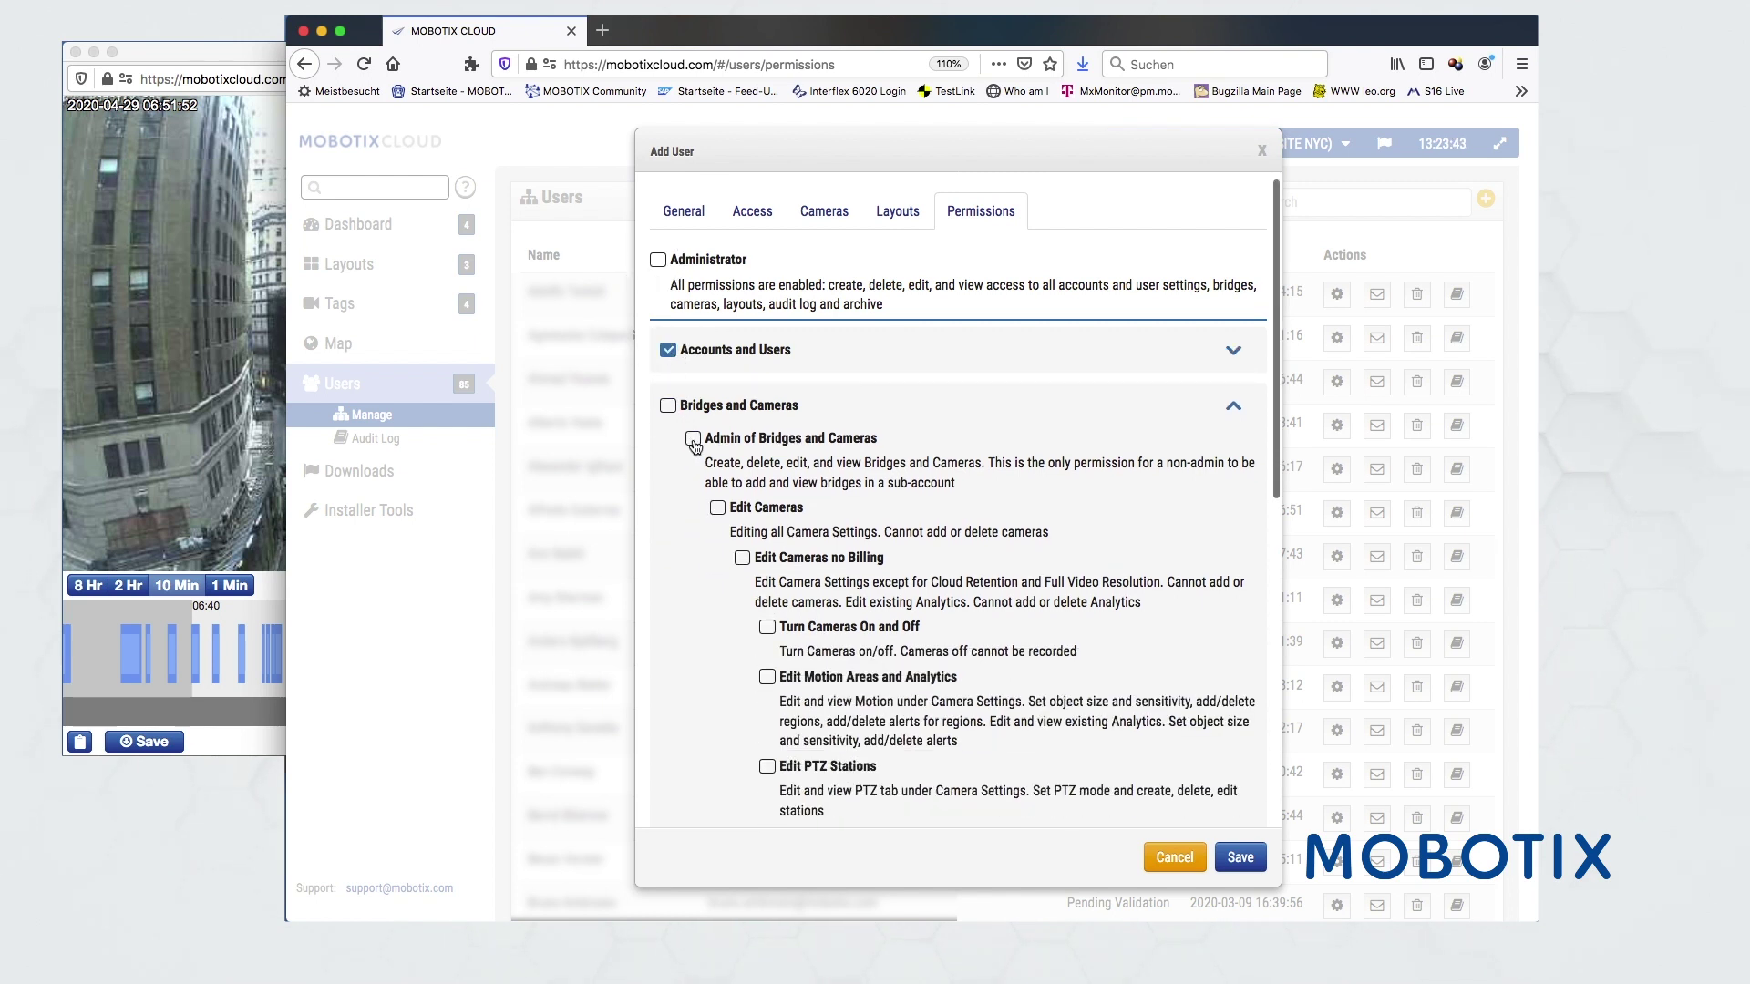
left_click(727, 512)
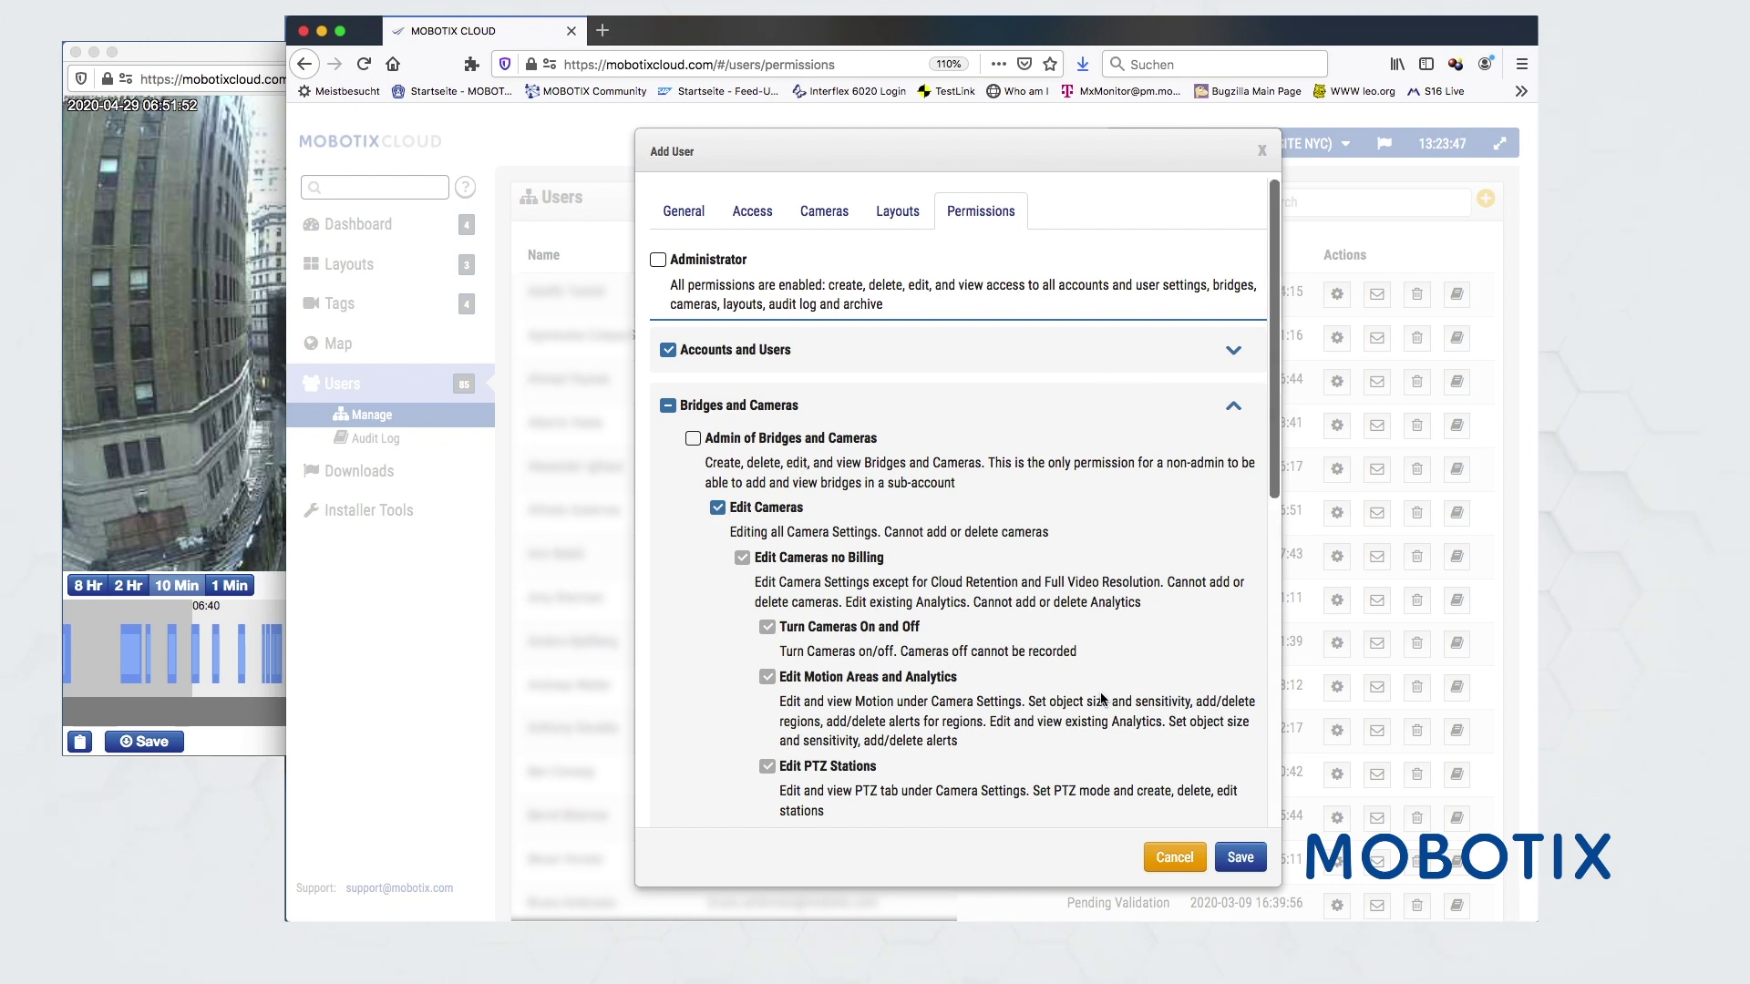
left_click(1183, 858)
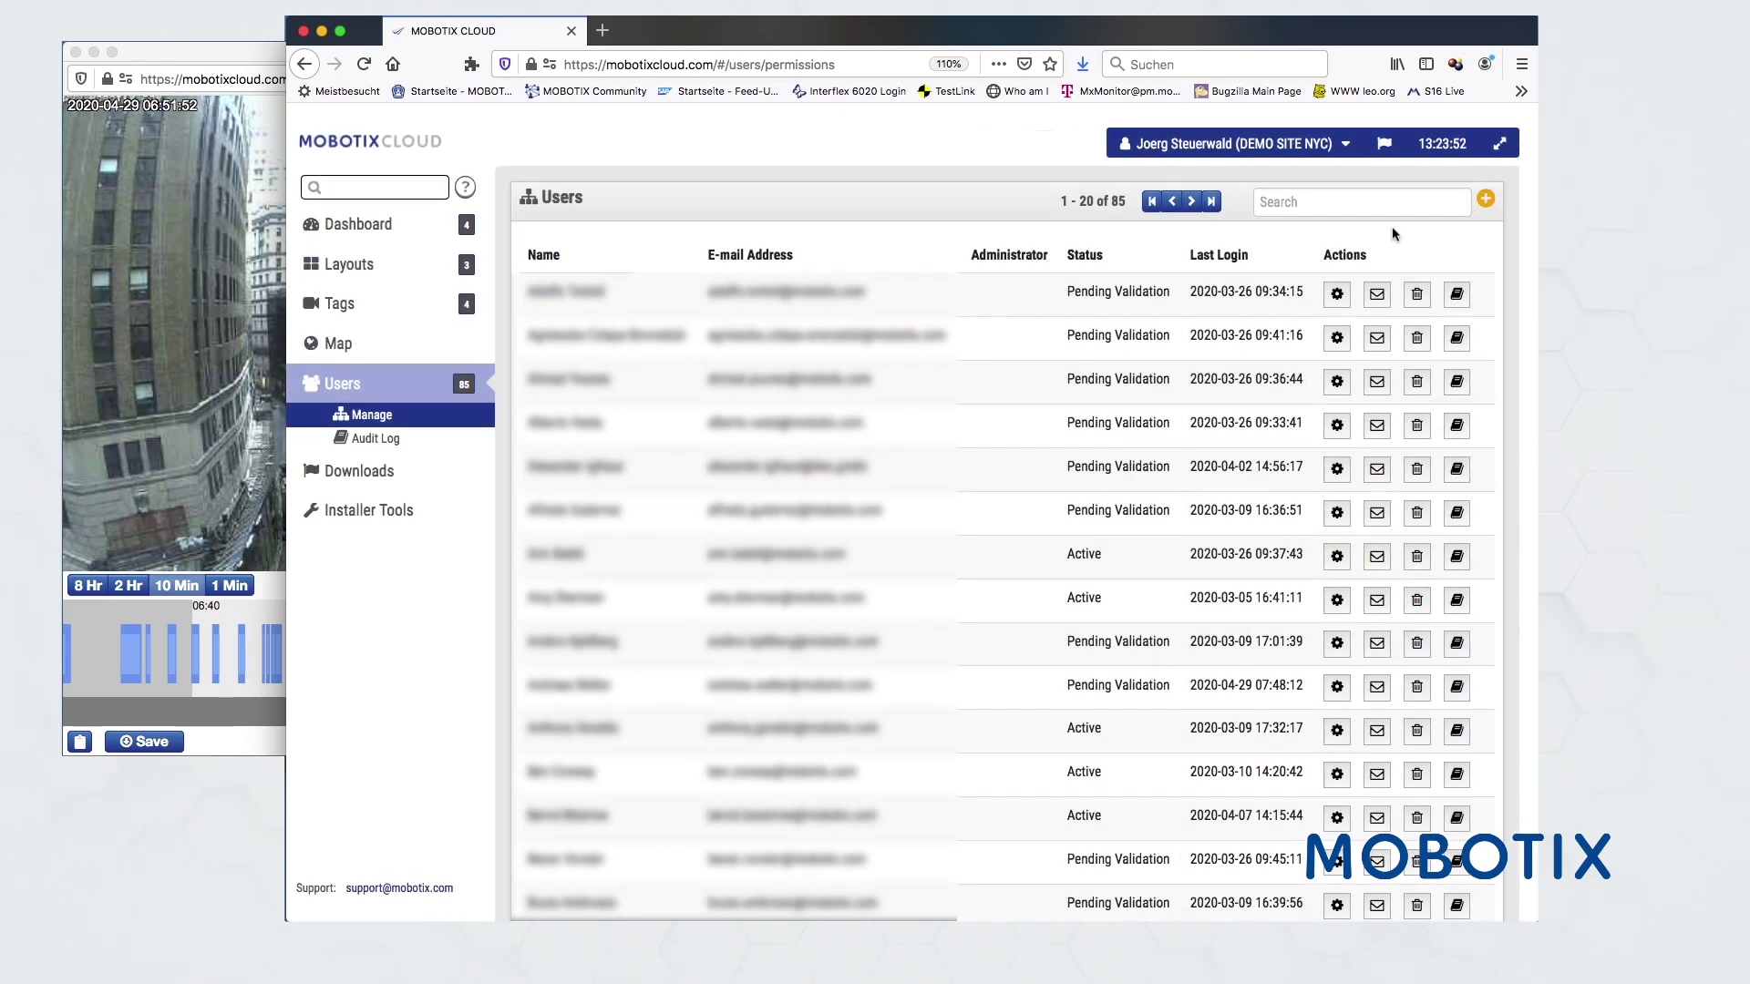
- From Downloads, play the M16 bundle clip at 8x speed, then close it
left_click(354, 478)
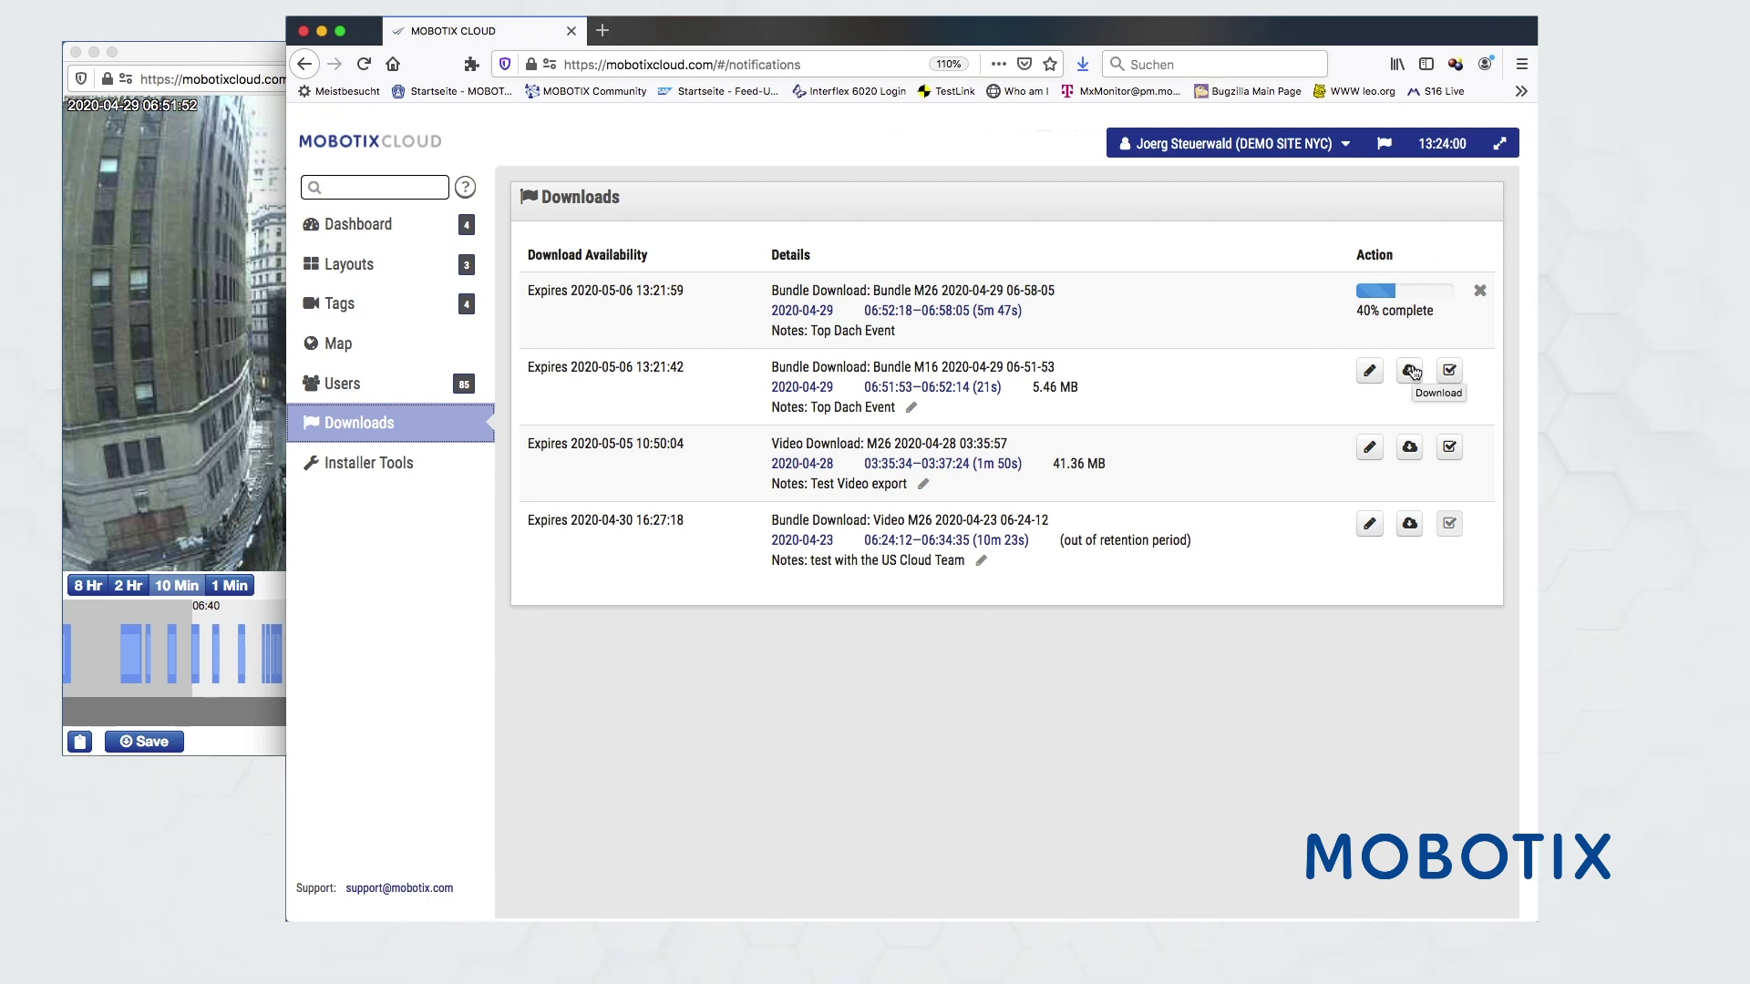
left_click(919, 387)
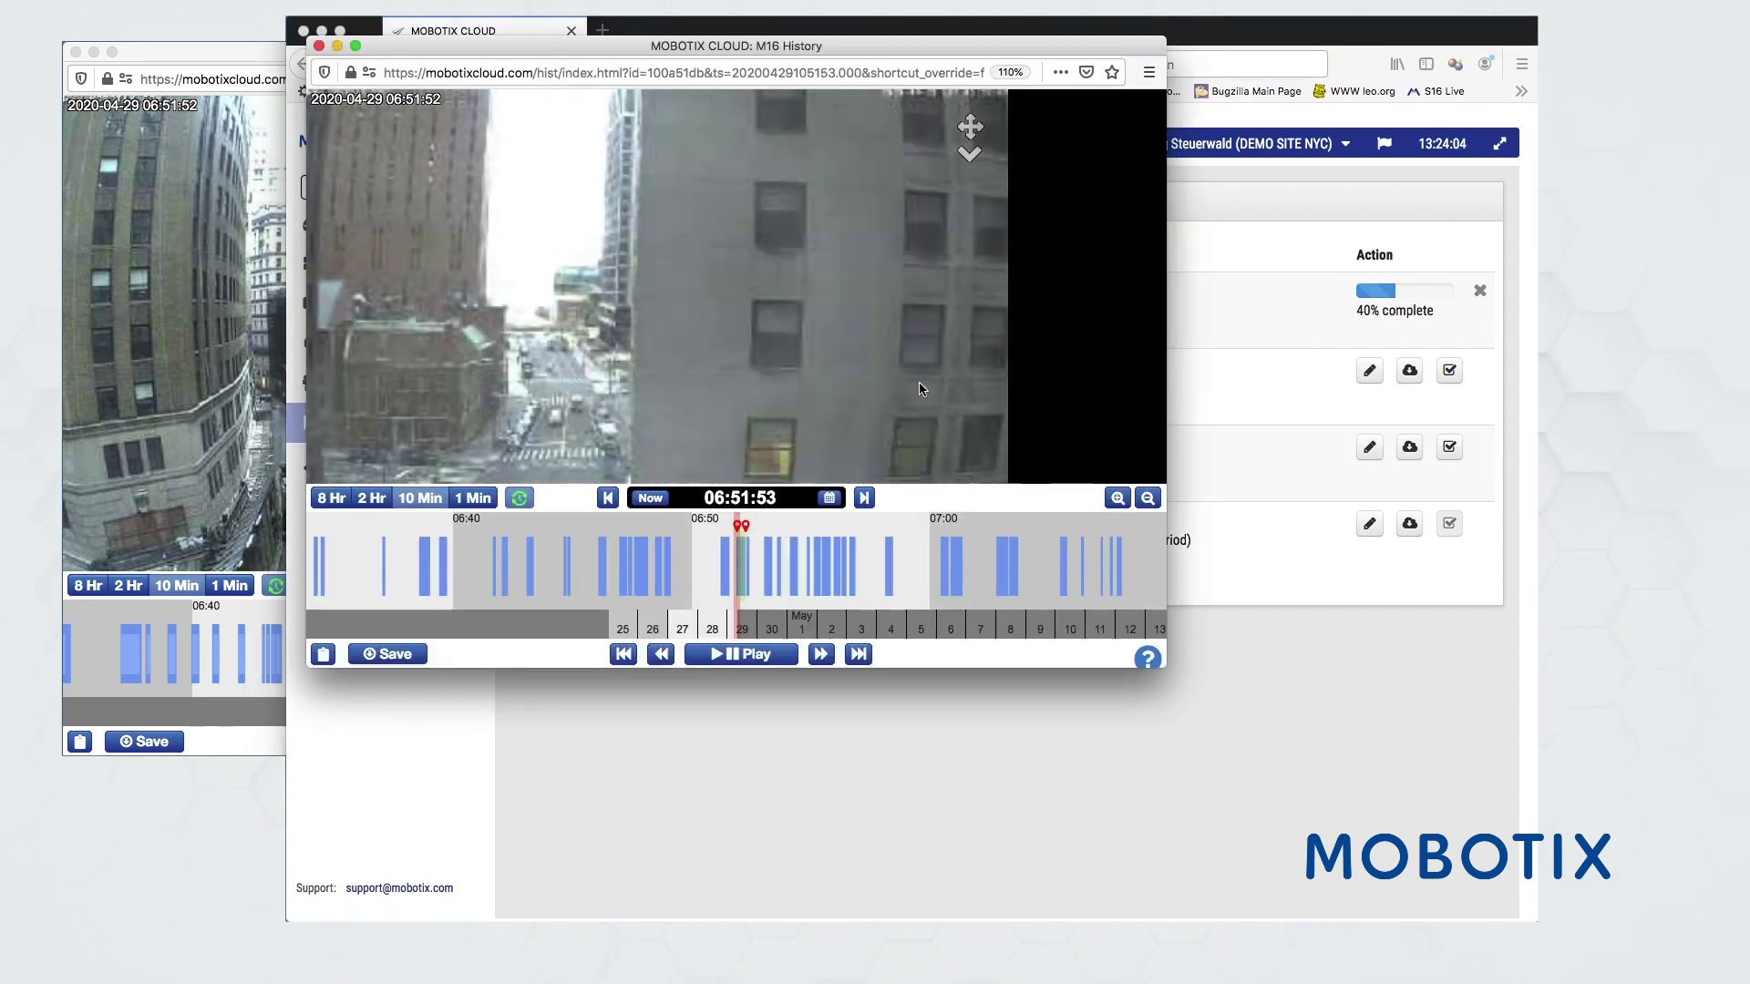
left_click(723, 656)
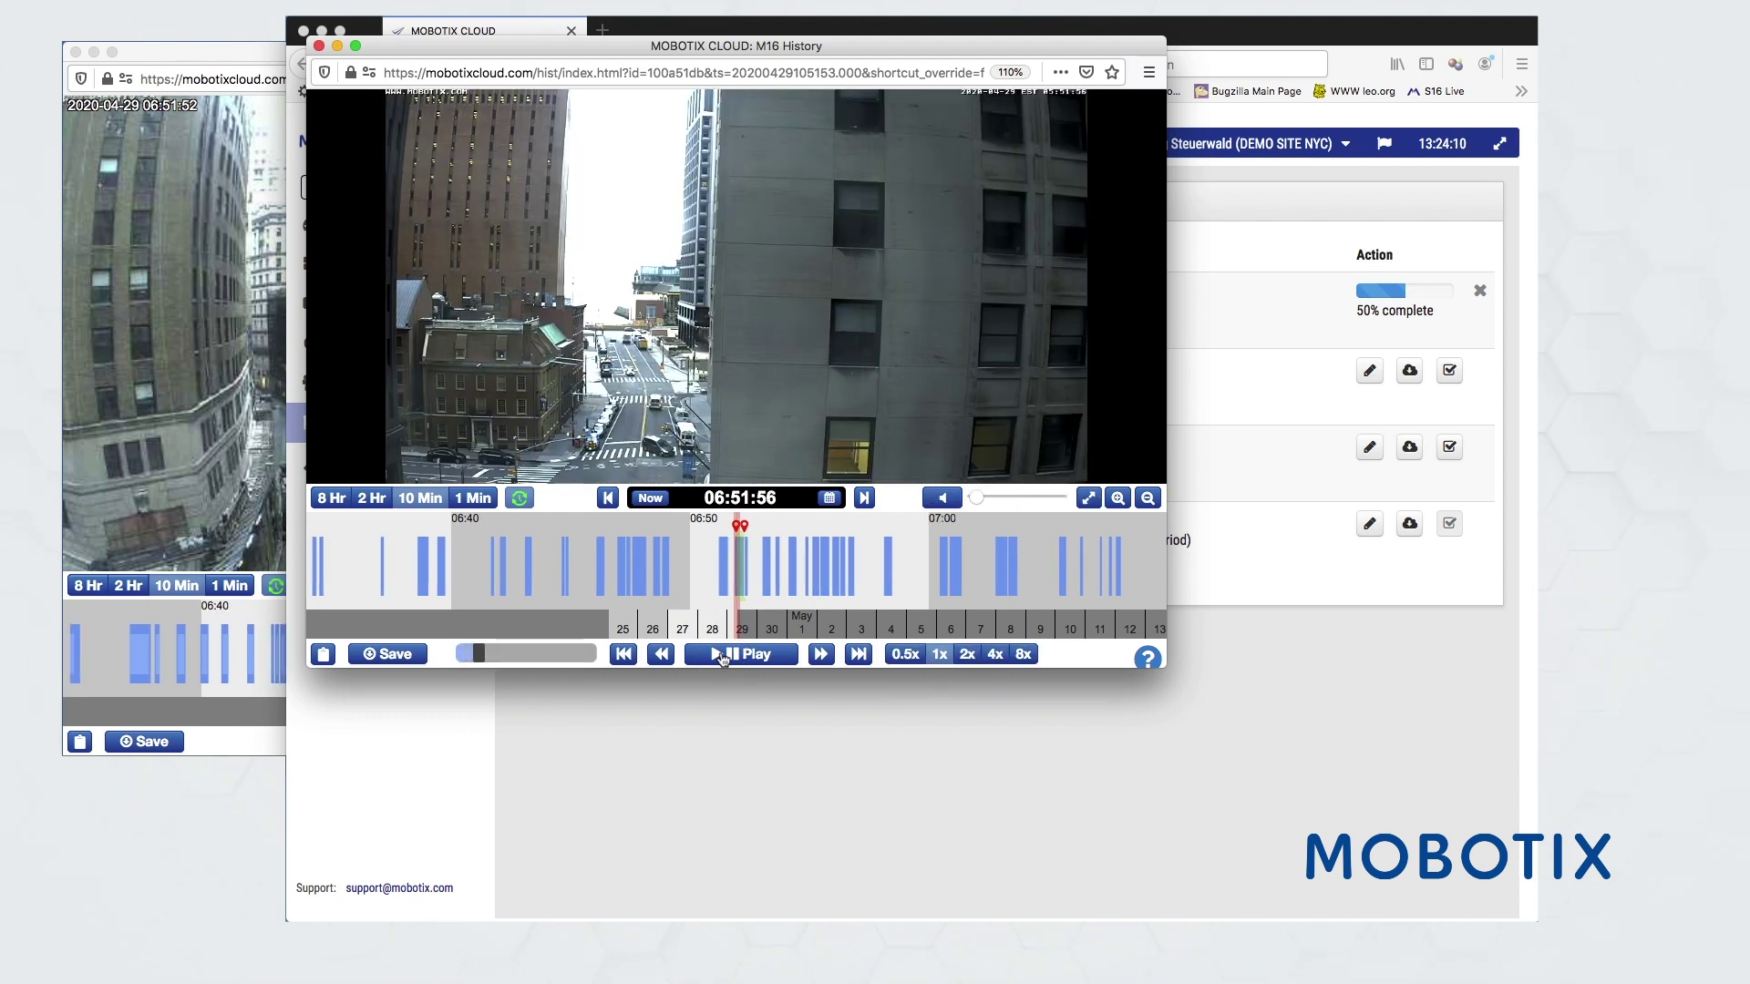
left_click(1021, 663)
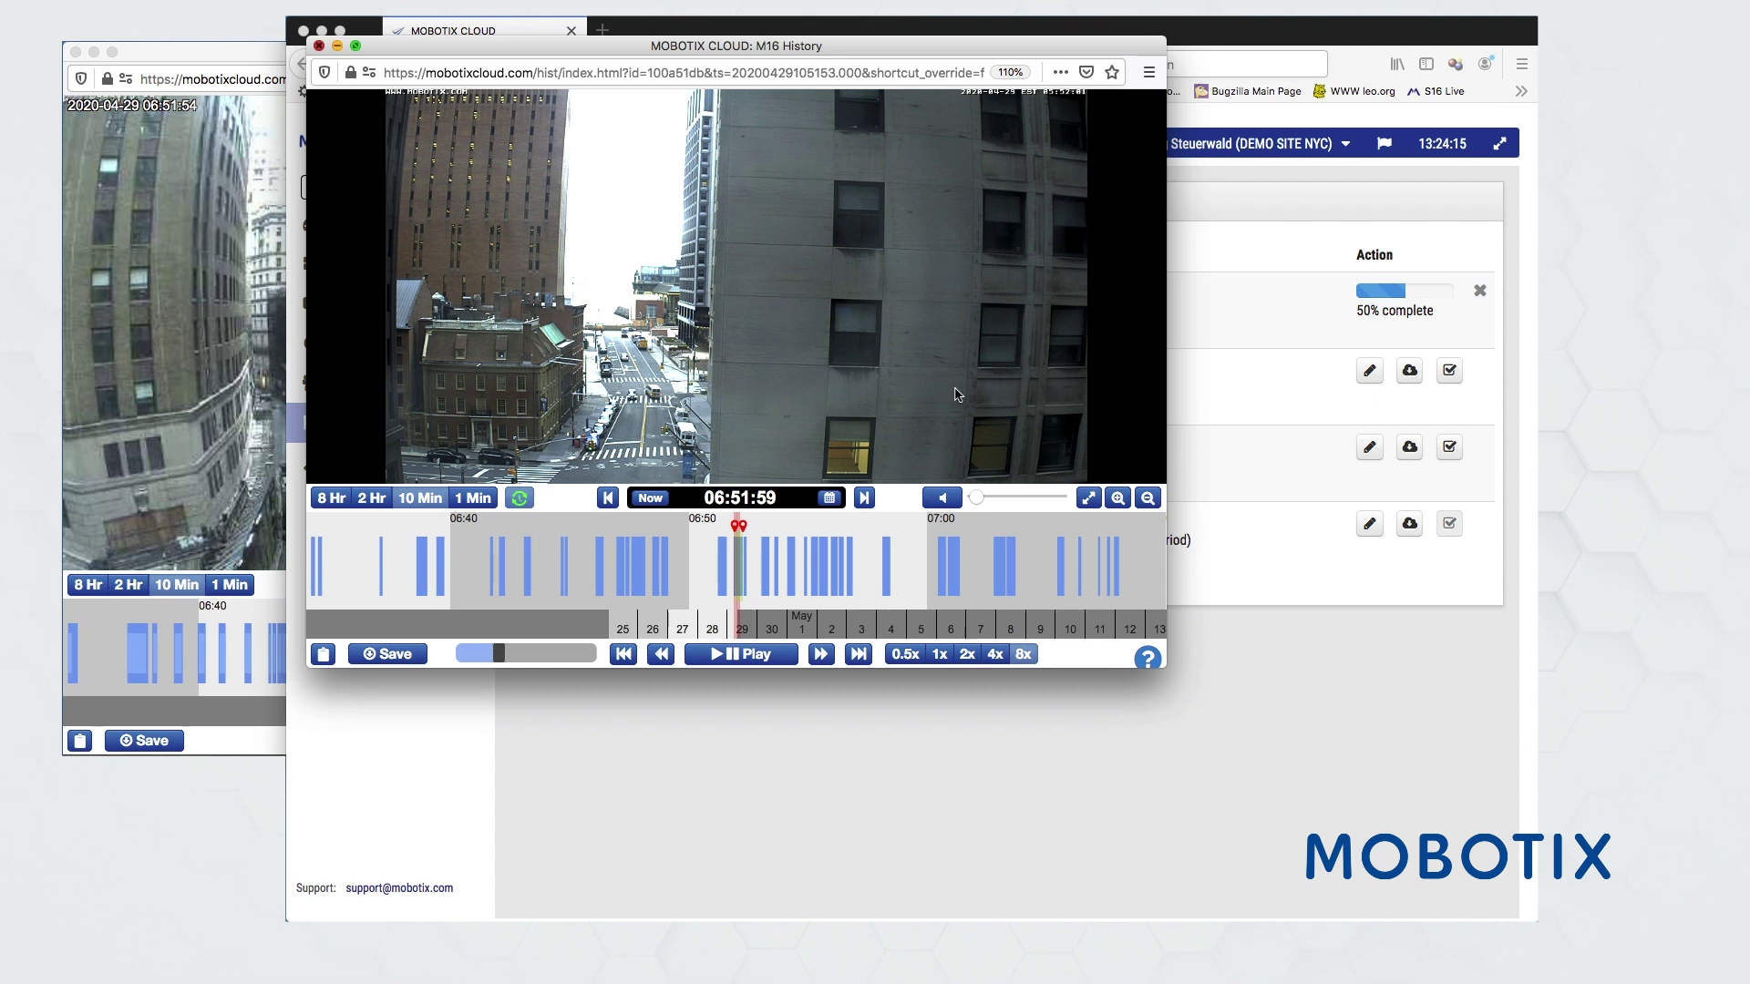
left_click(318, 46)
- Download the 5.46 MB M16 bundle zip and show it in Finder
left_click(1410, 370)
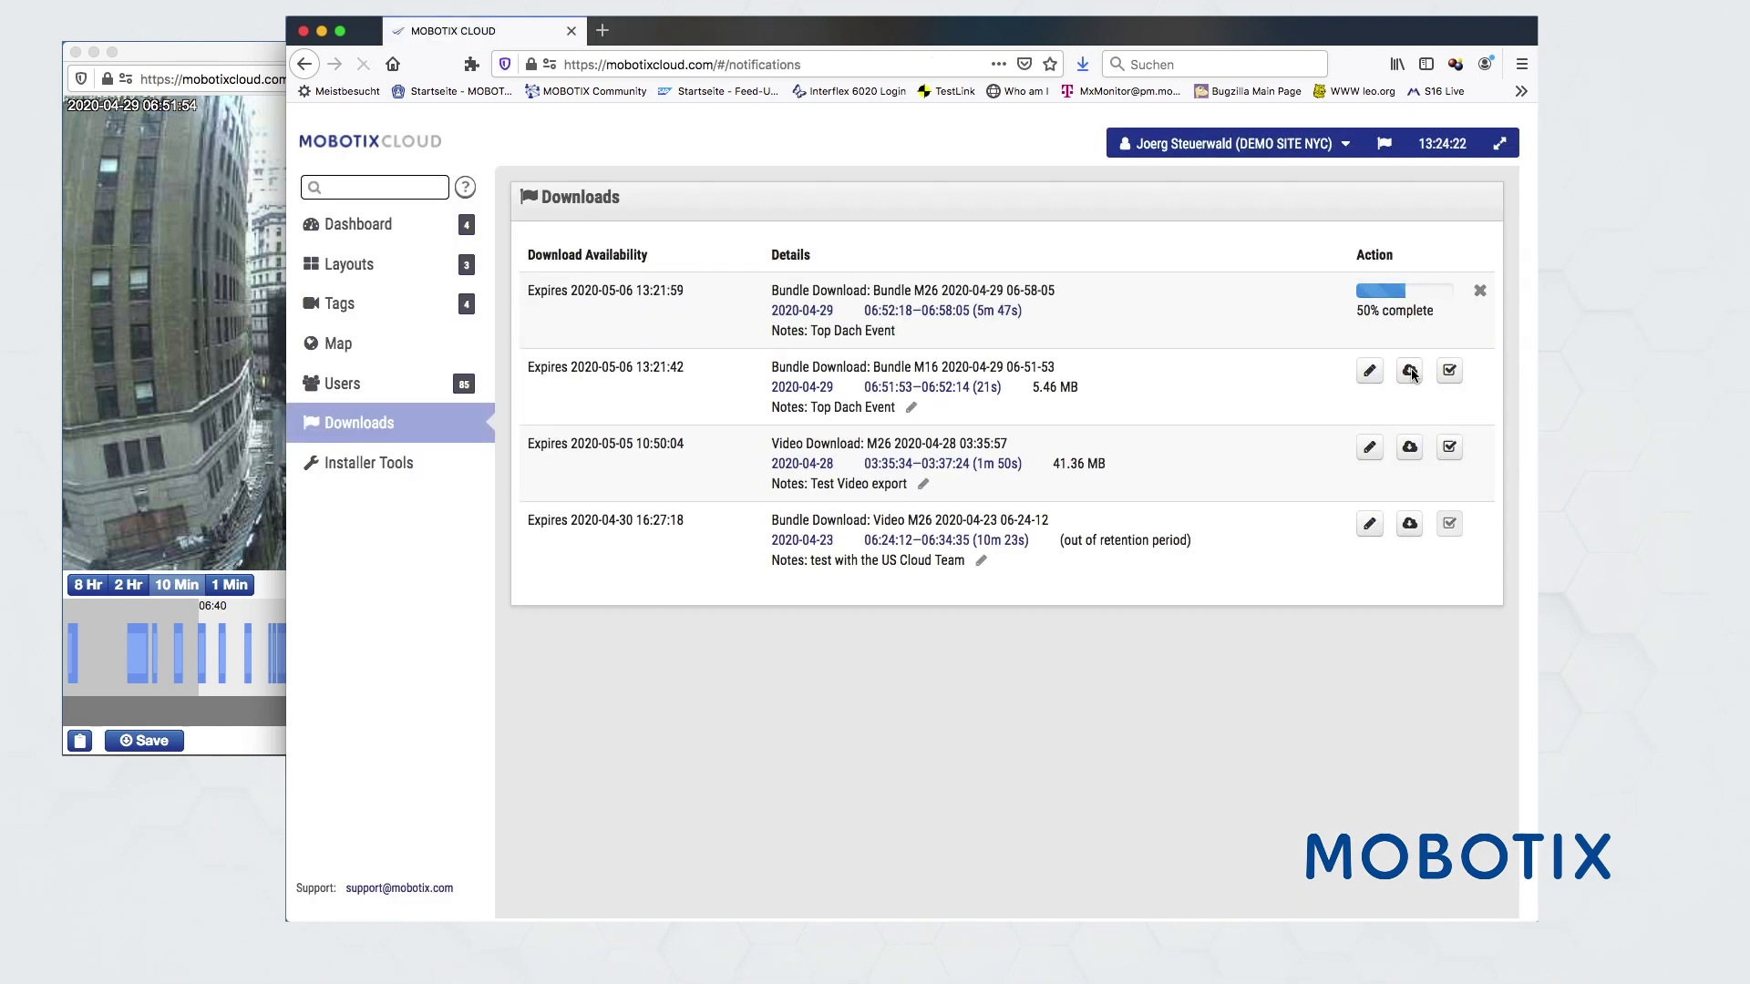
left_click(1367, 435)
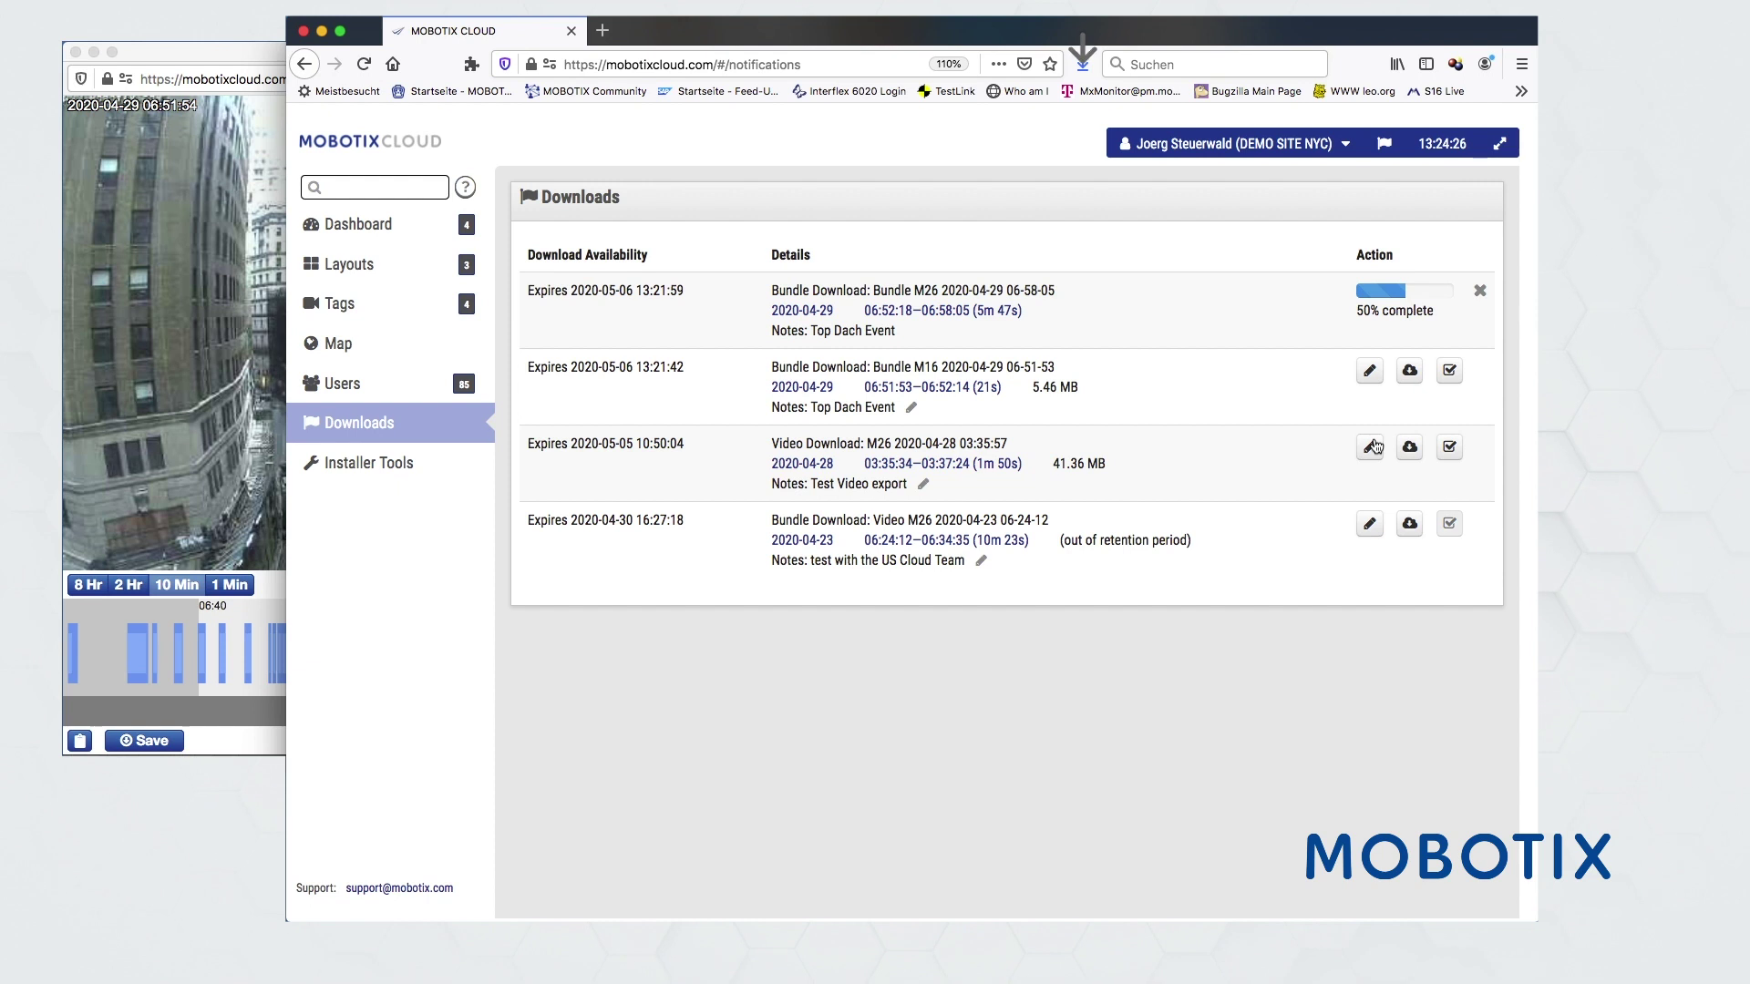
left_click(1083, 63)
left_click(1078, 111)
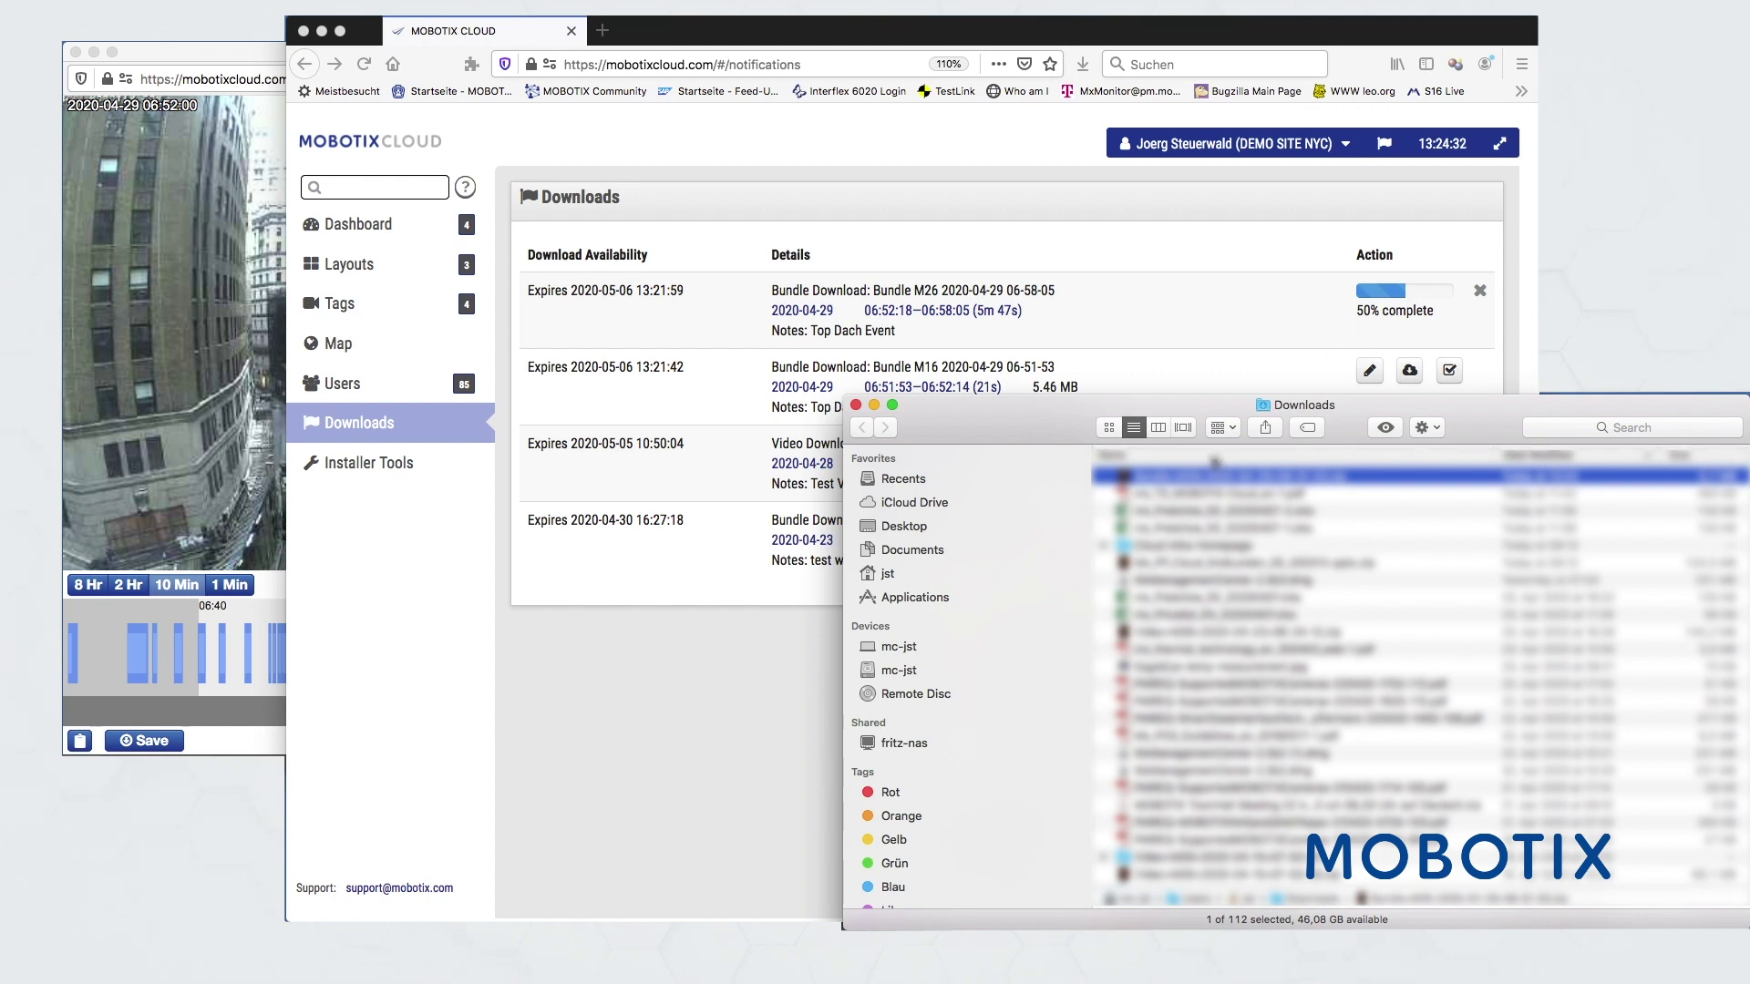
- Unpack the M16 bundle zip and preview the full-length mp4 clip
double_click(1196, 480)
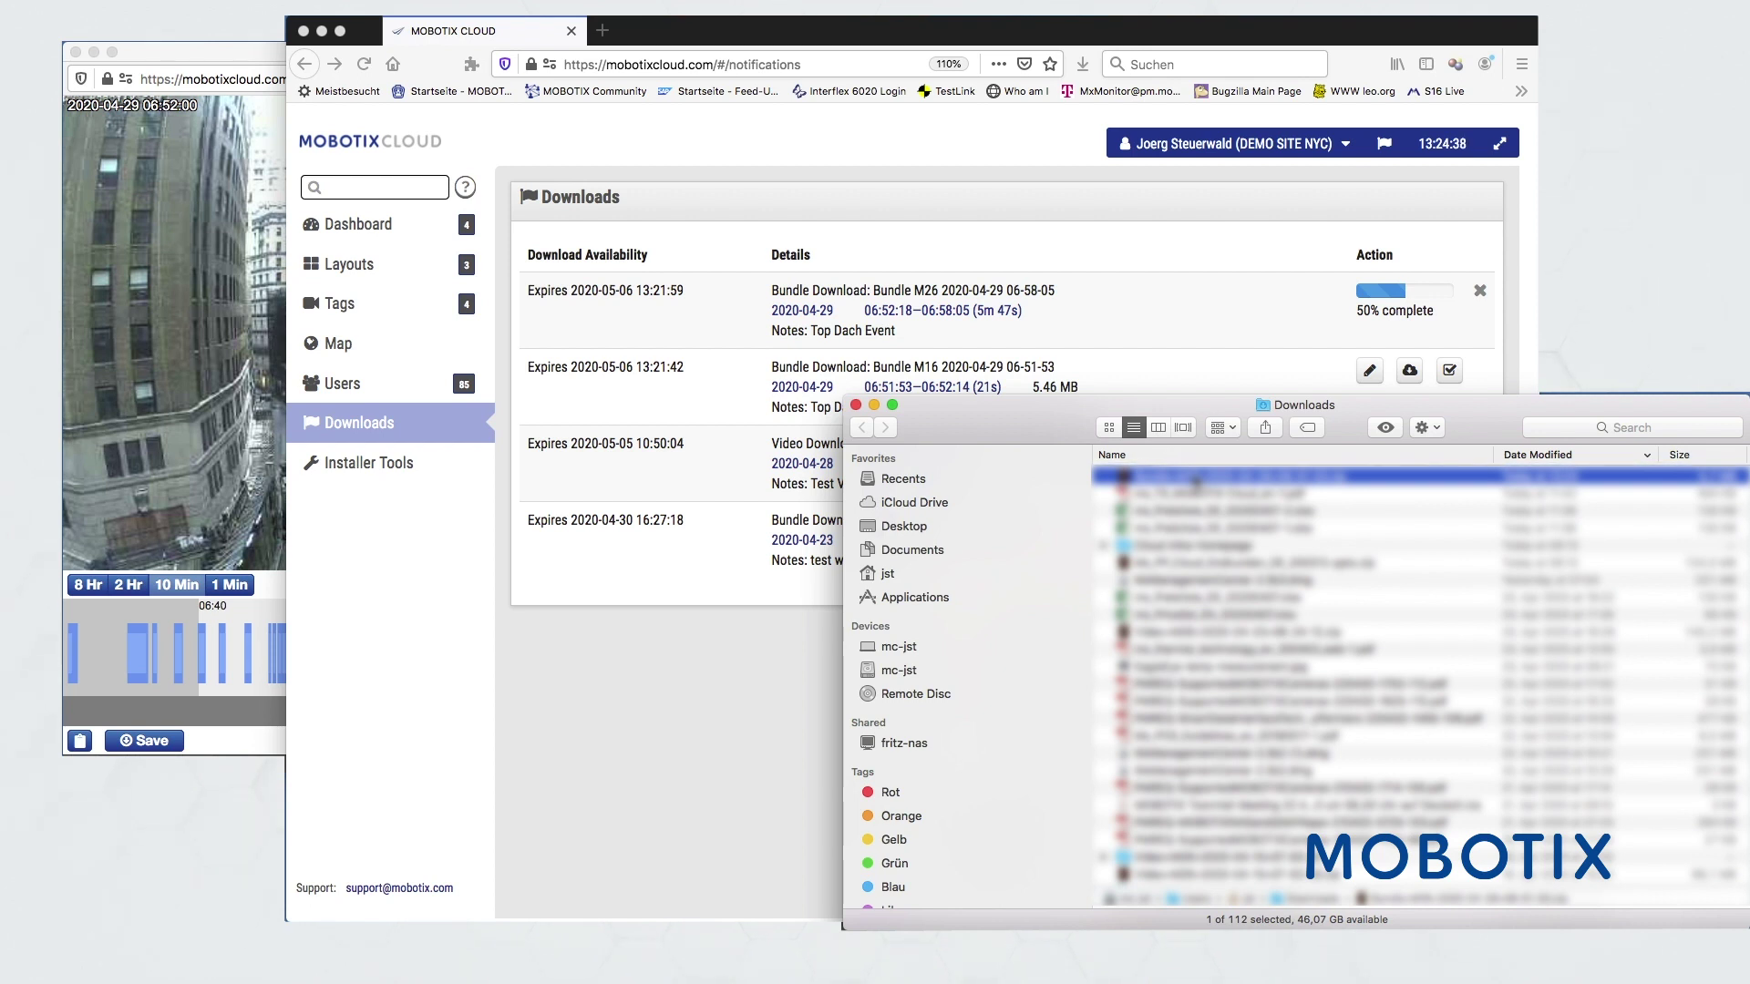
double_click(1195, 476)
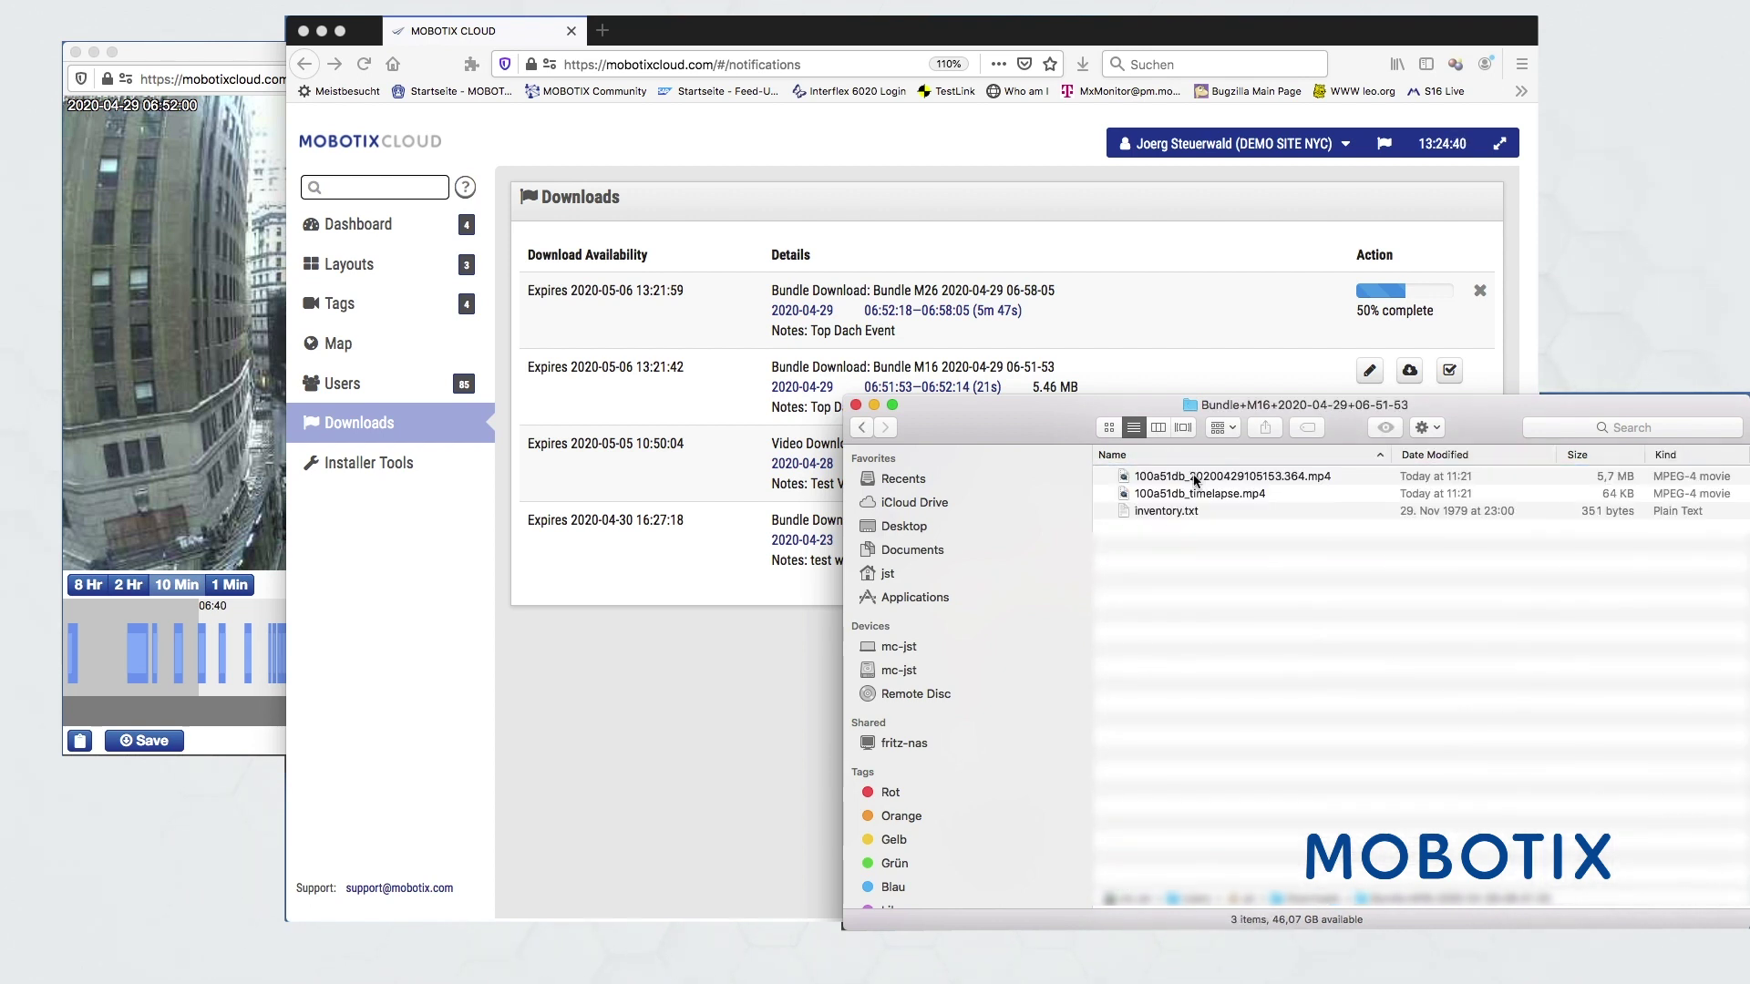
left_click(1167, 481)
key("space")
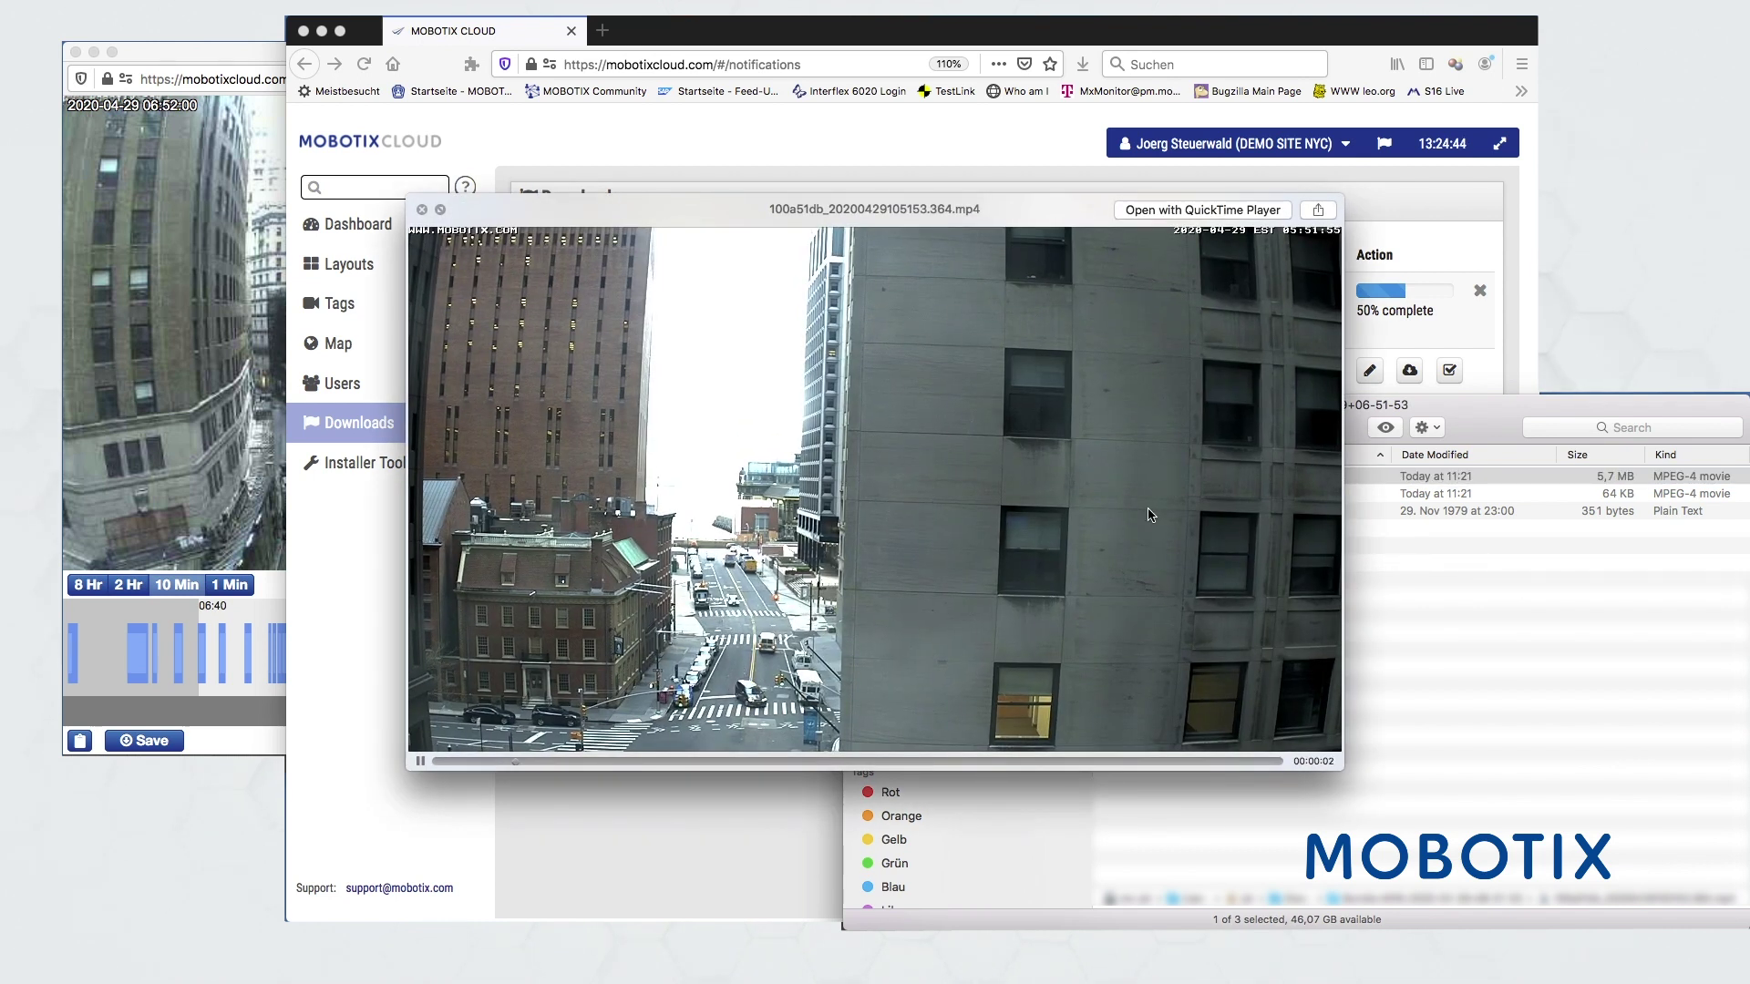
key("space")
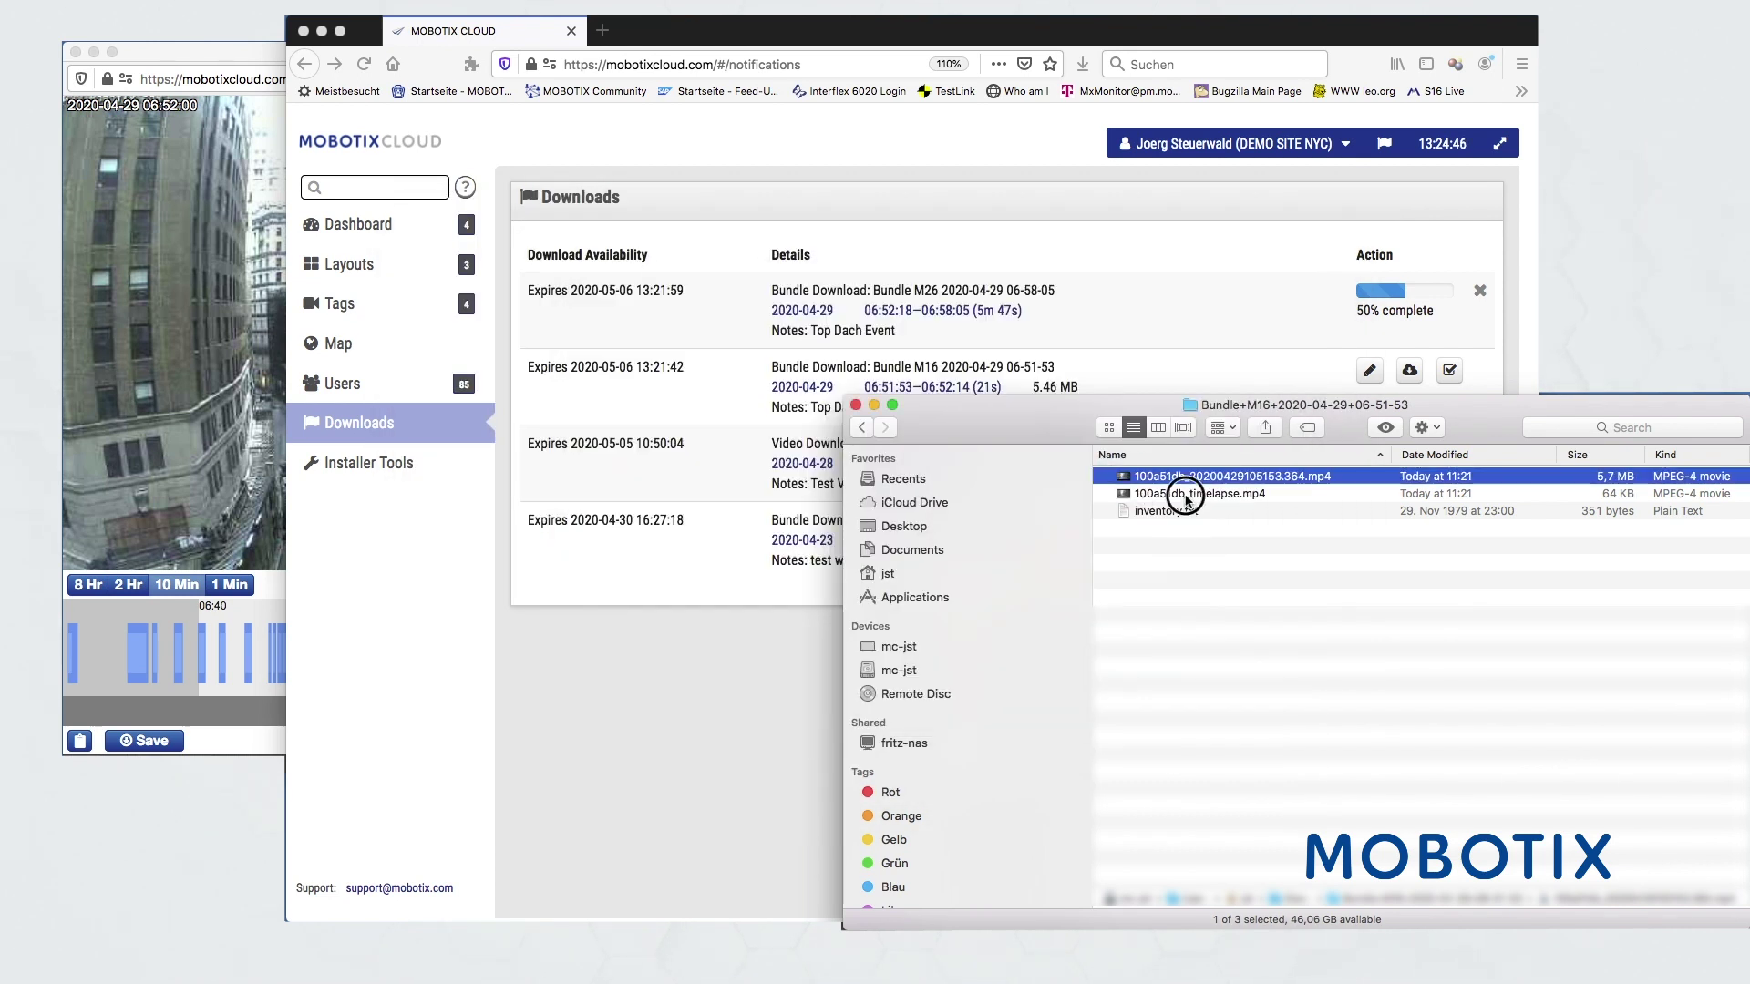
- Preview the timelapse mp4 clip, then return to the browser window
left_click(1189, 495)
key("space")
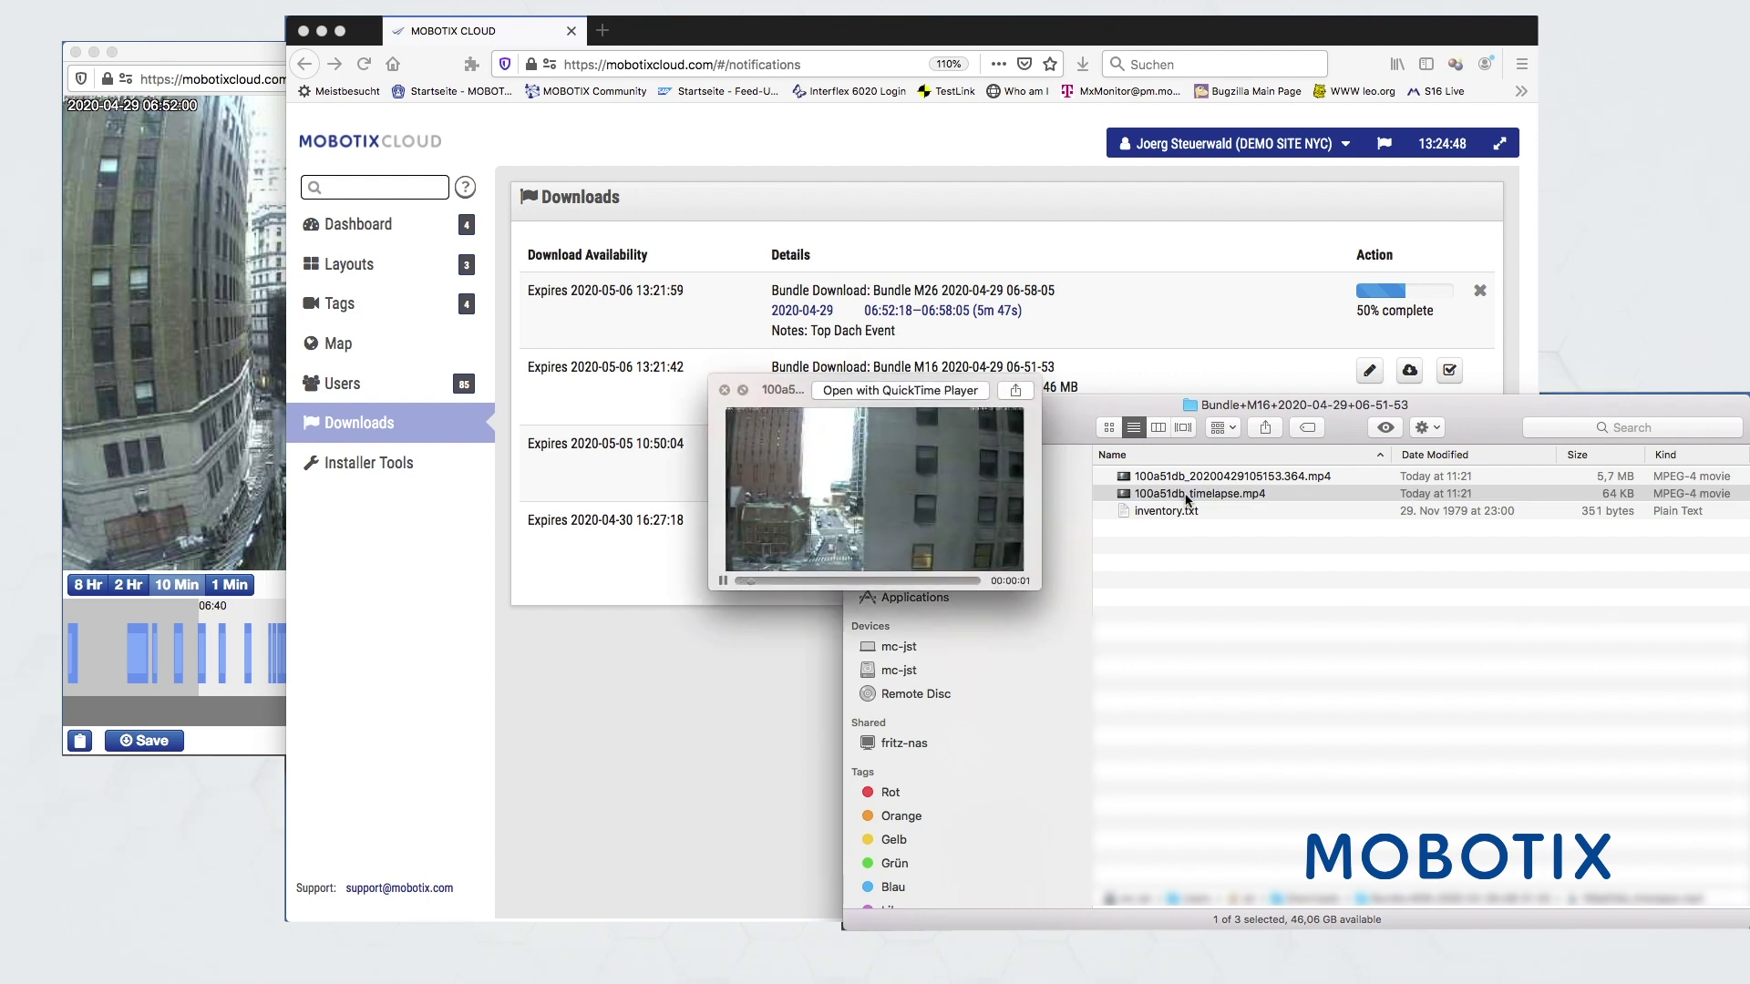
key("space")
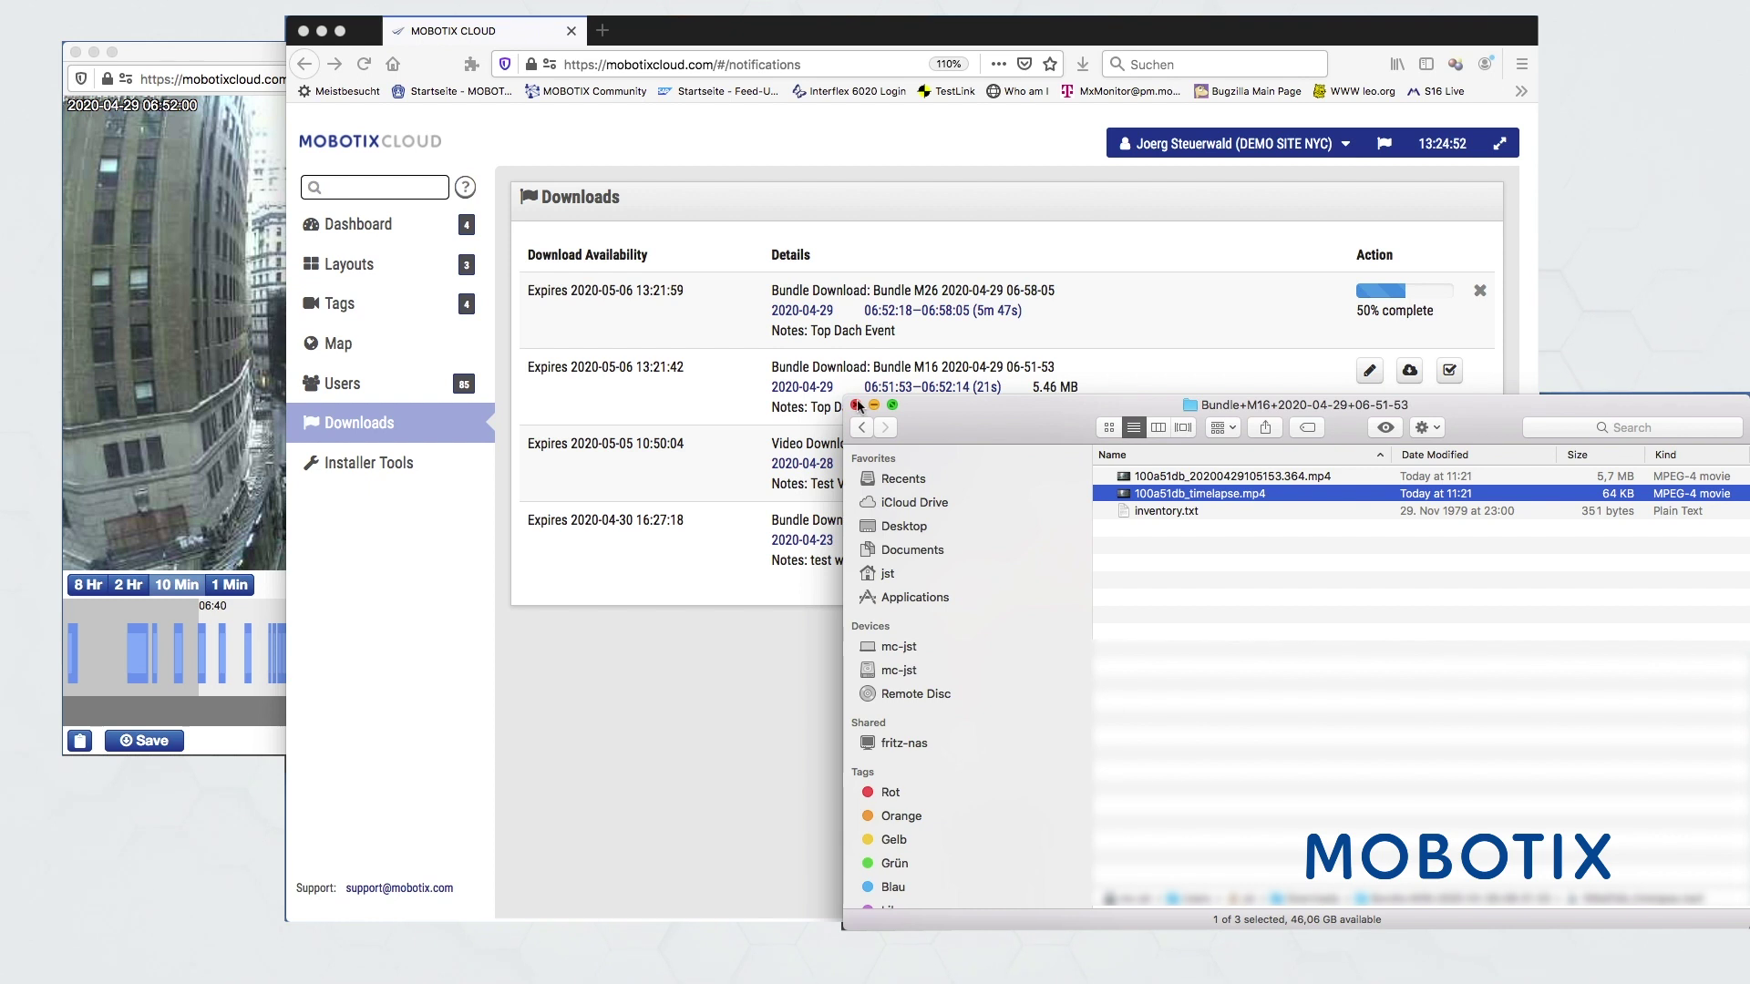
left_click(861, 680)
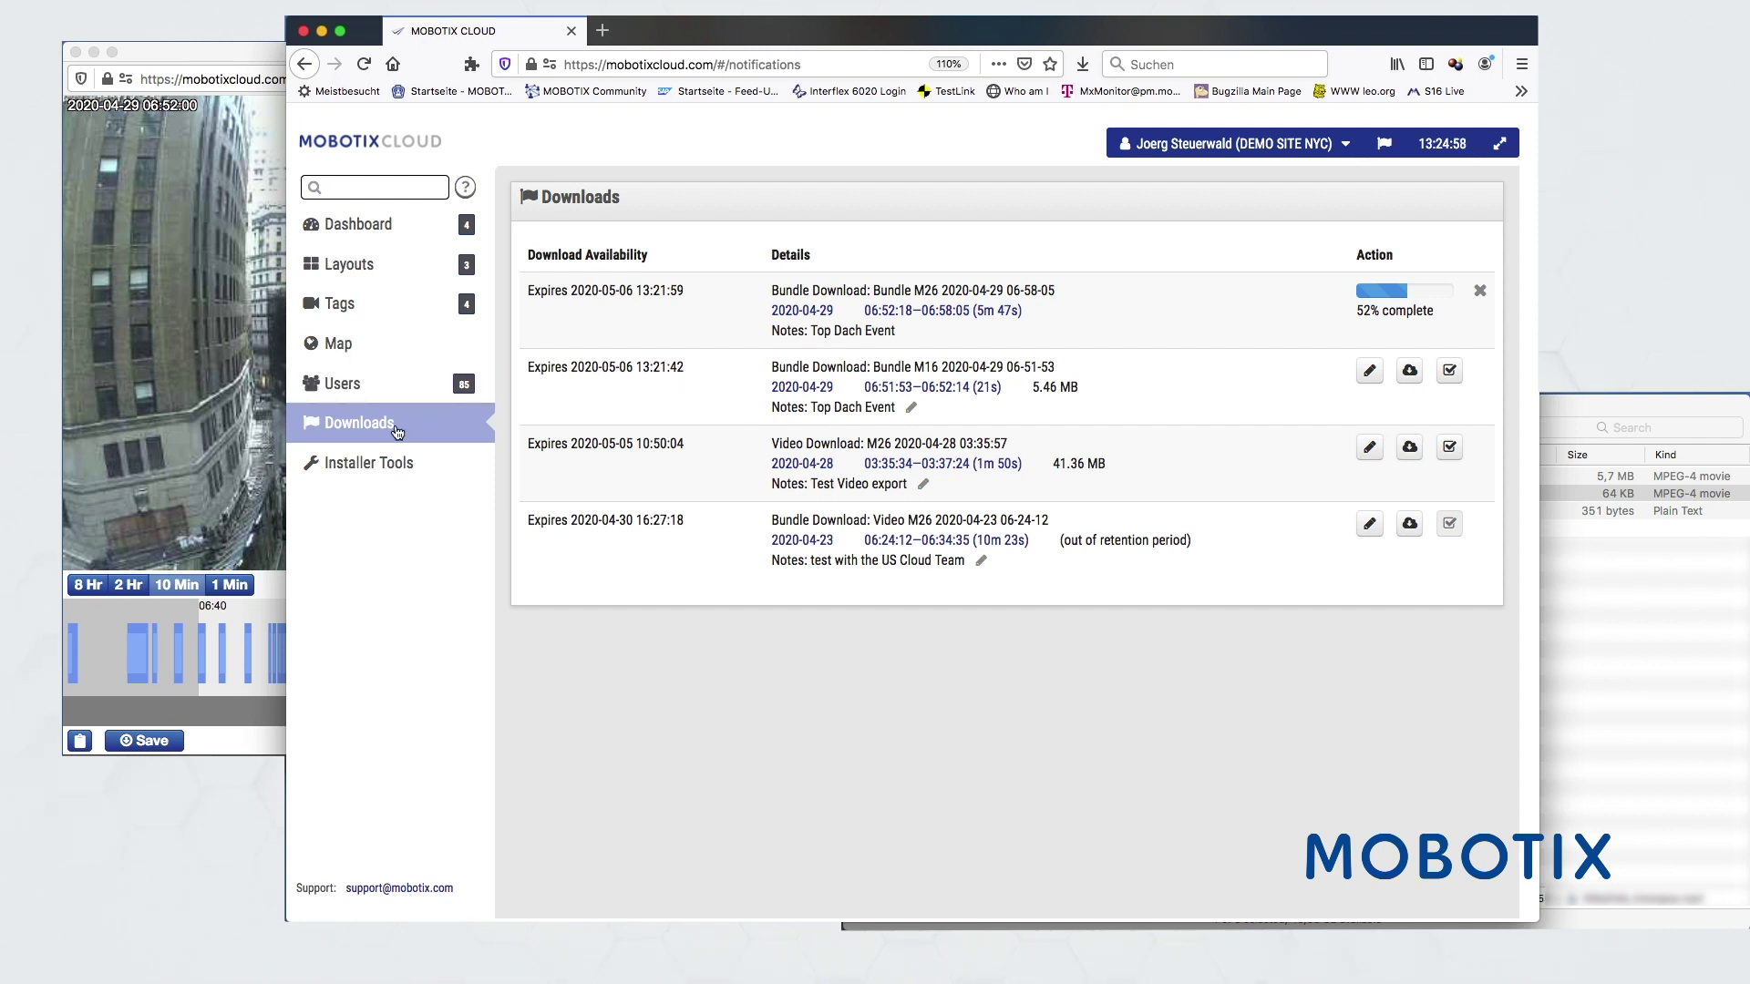
- From Installer Tools, open M26 settings, keeping 4000 kb bit rate and med recording quality
left_click(358, 466)
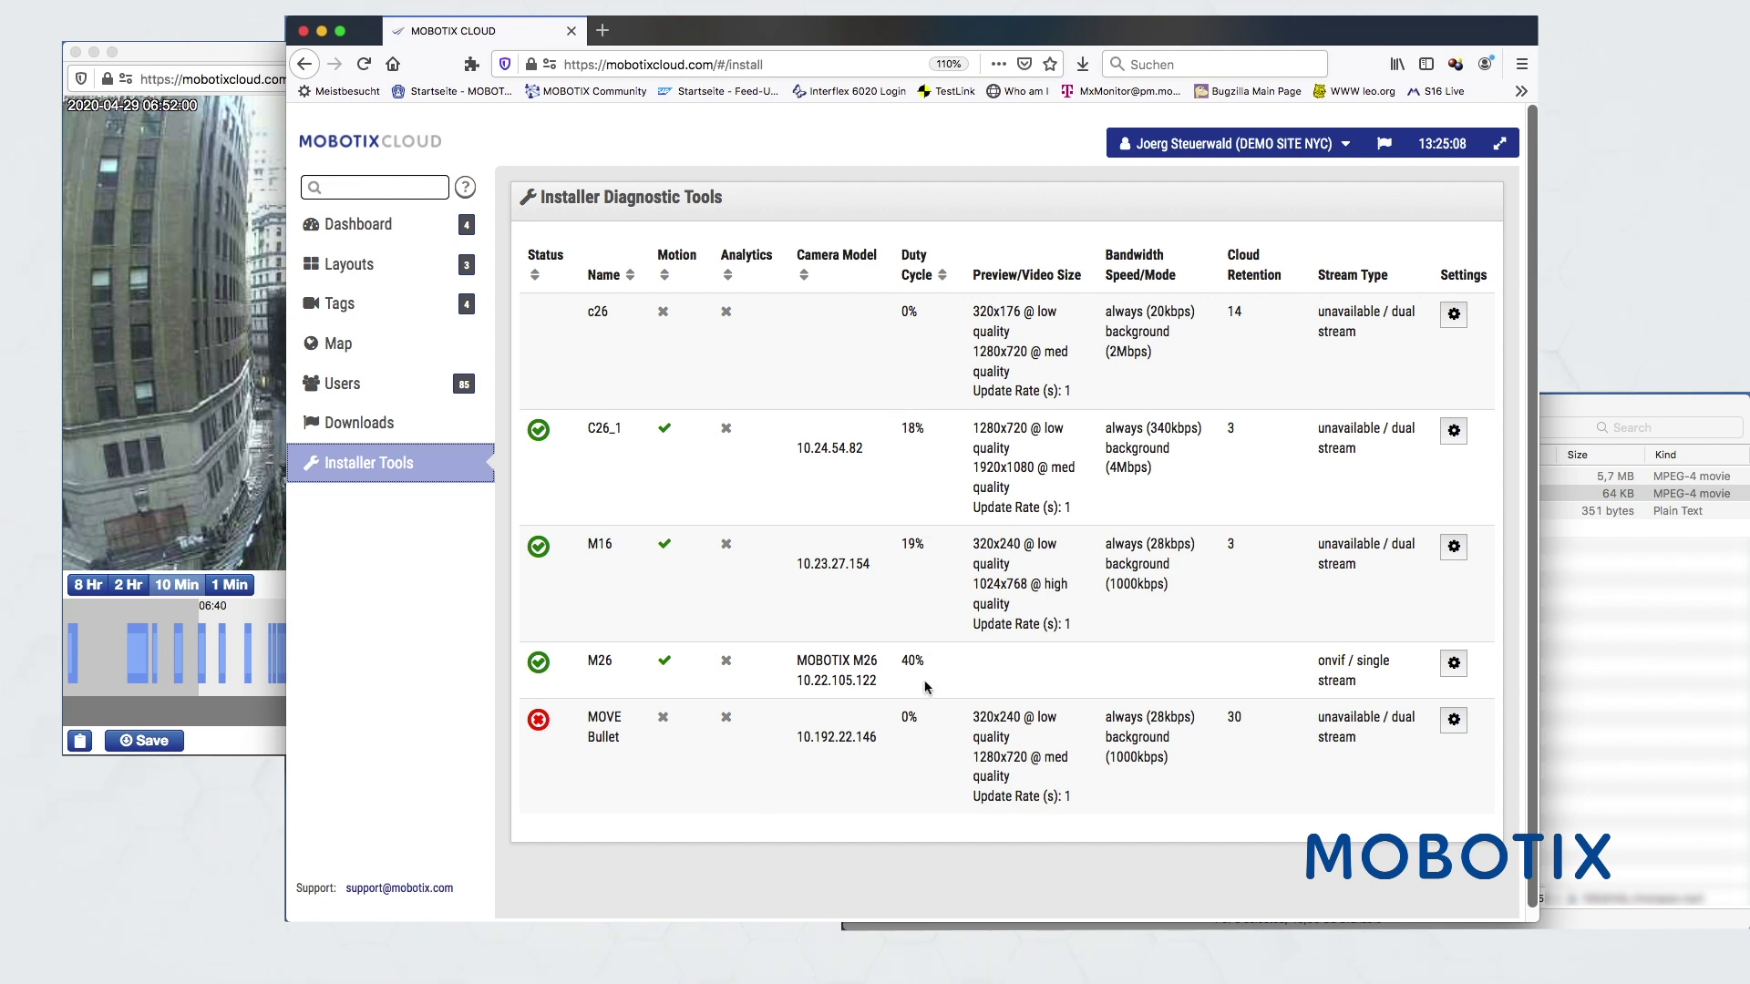
left_click(1453, 663)
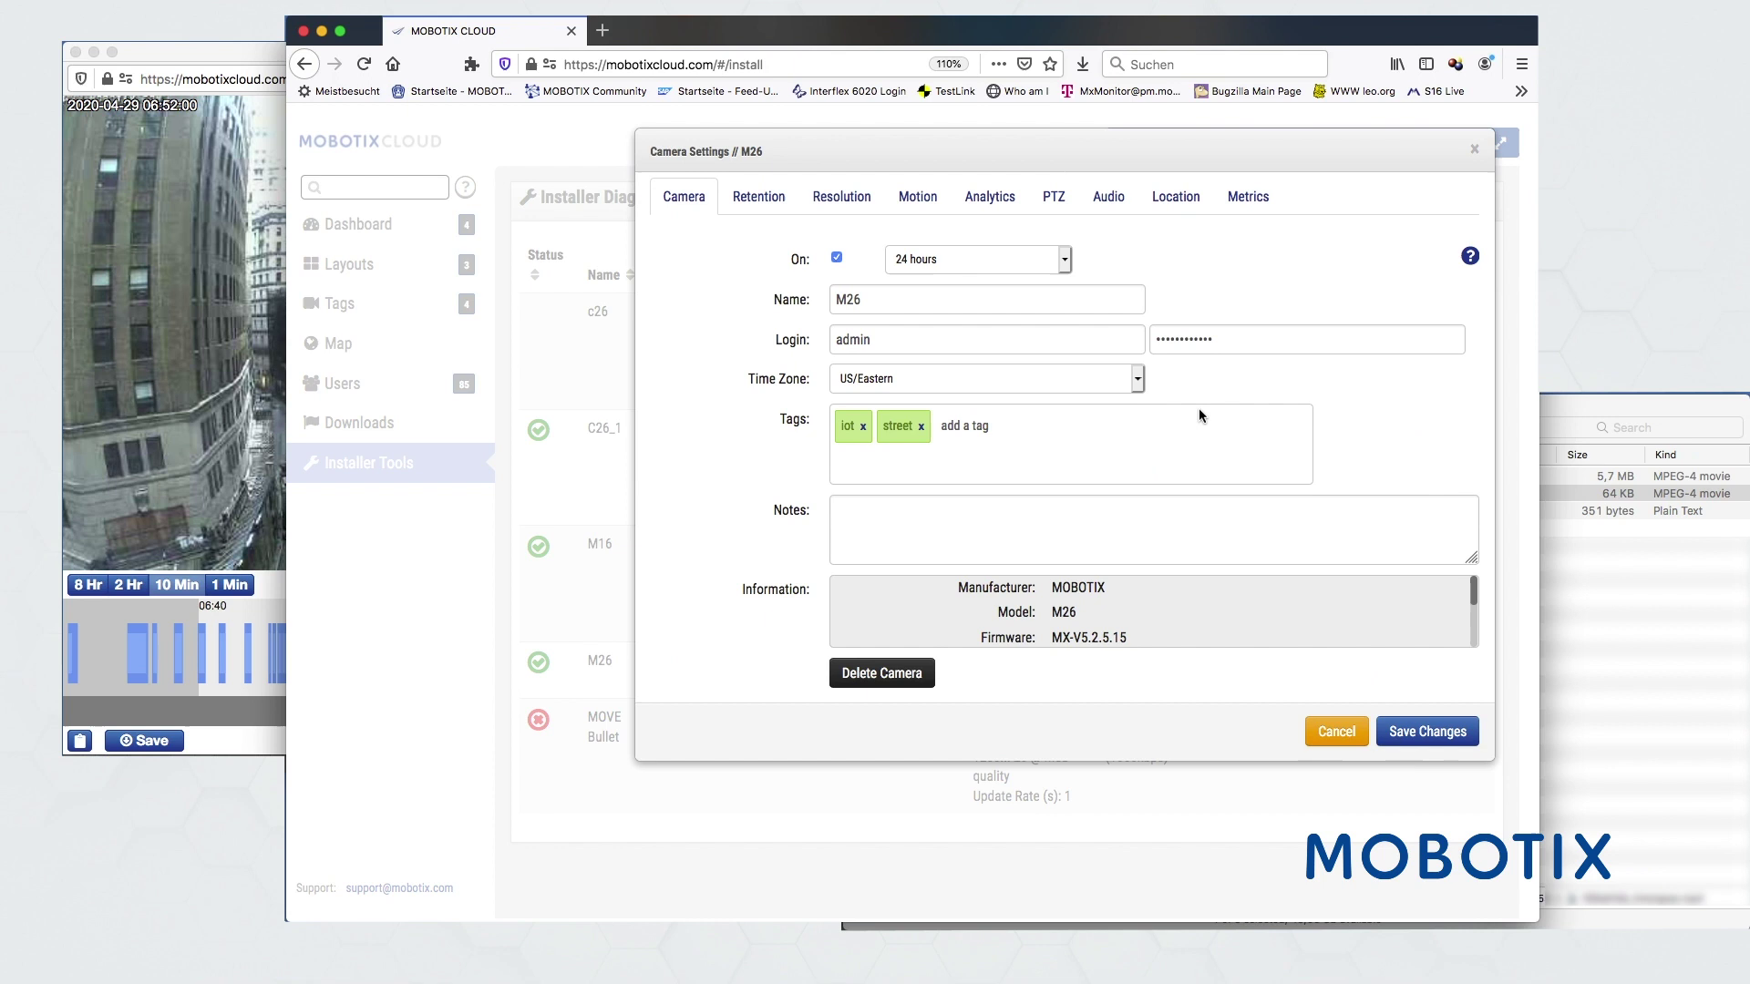
left_click(842, 196)
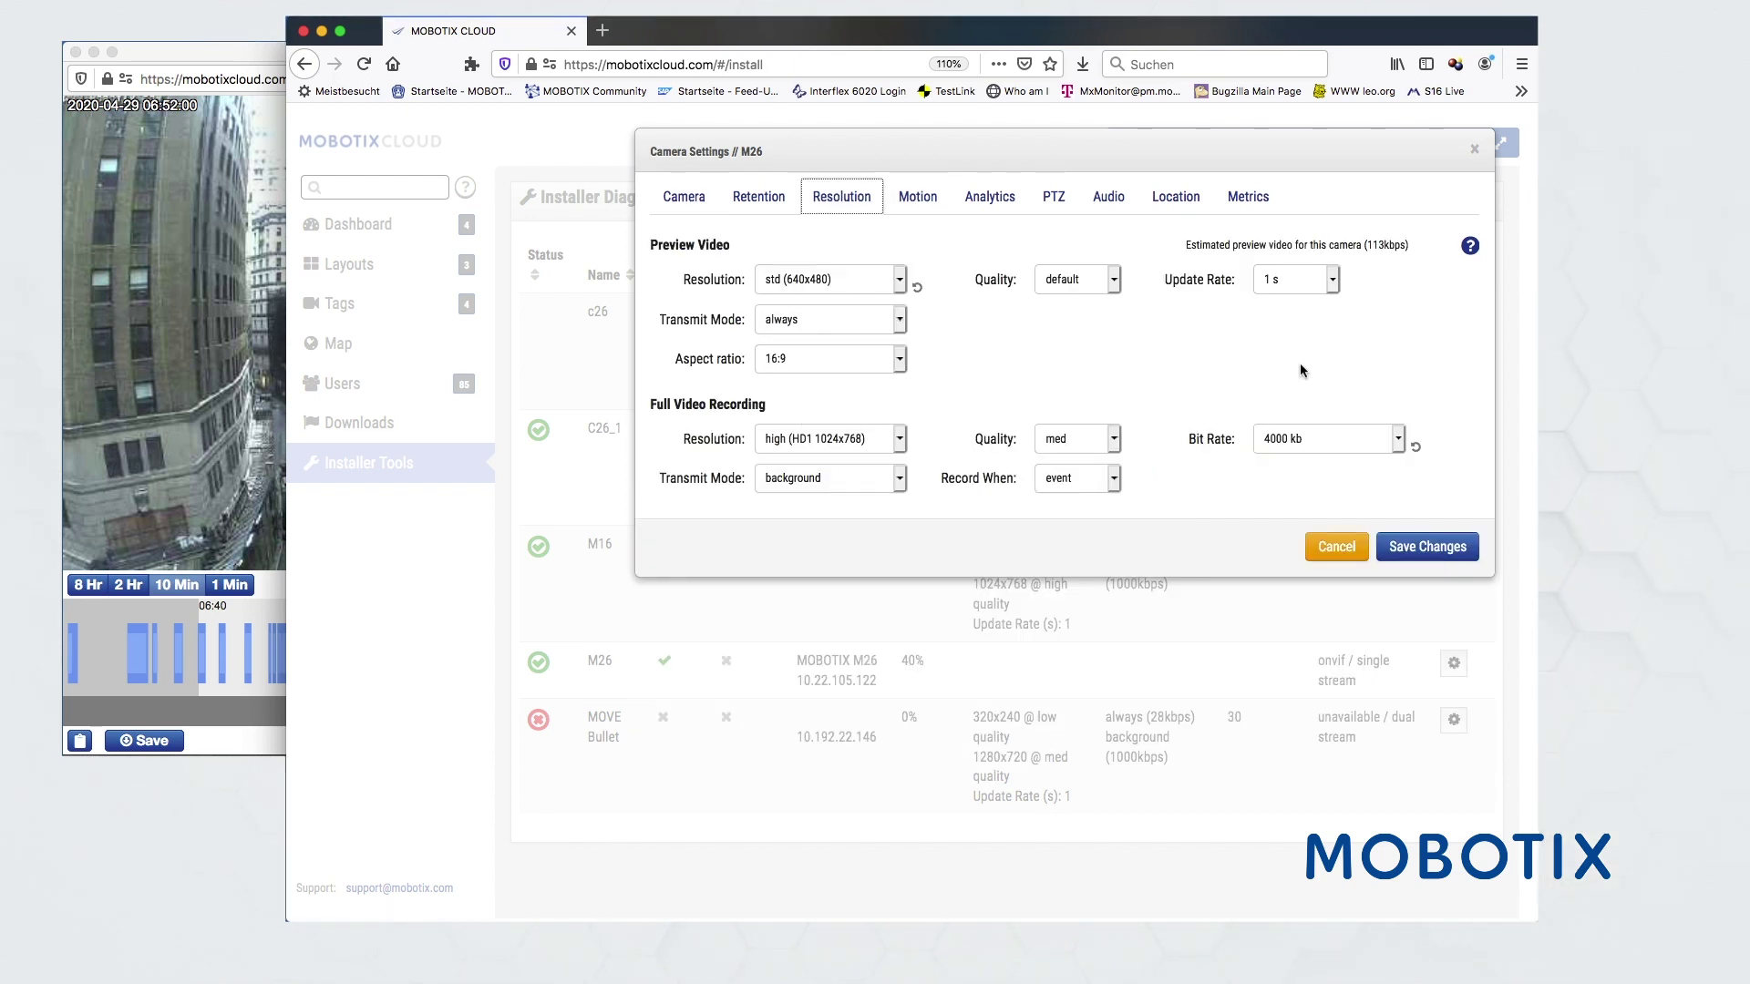
left_click(1398, 439)
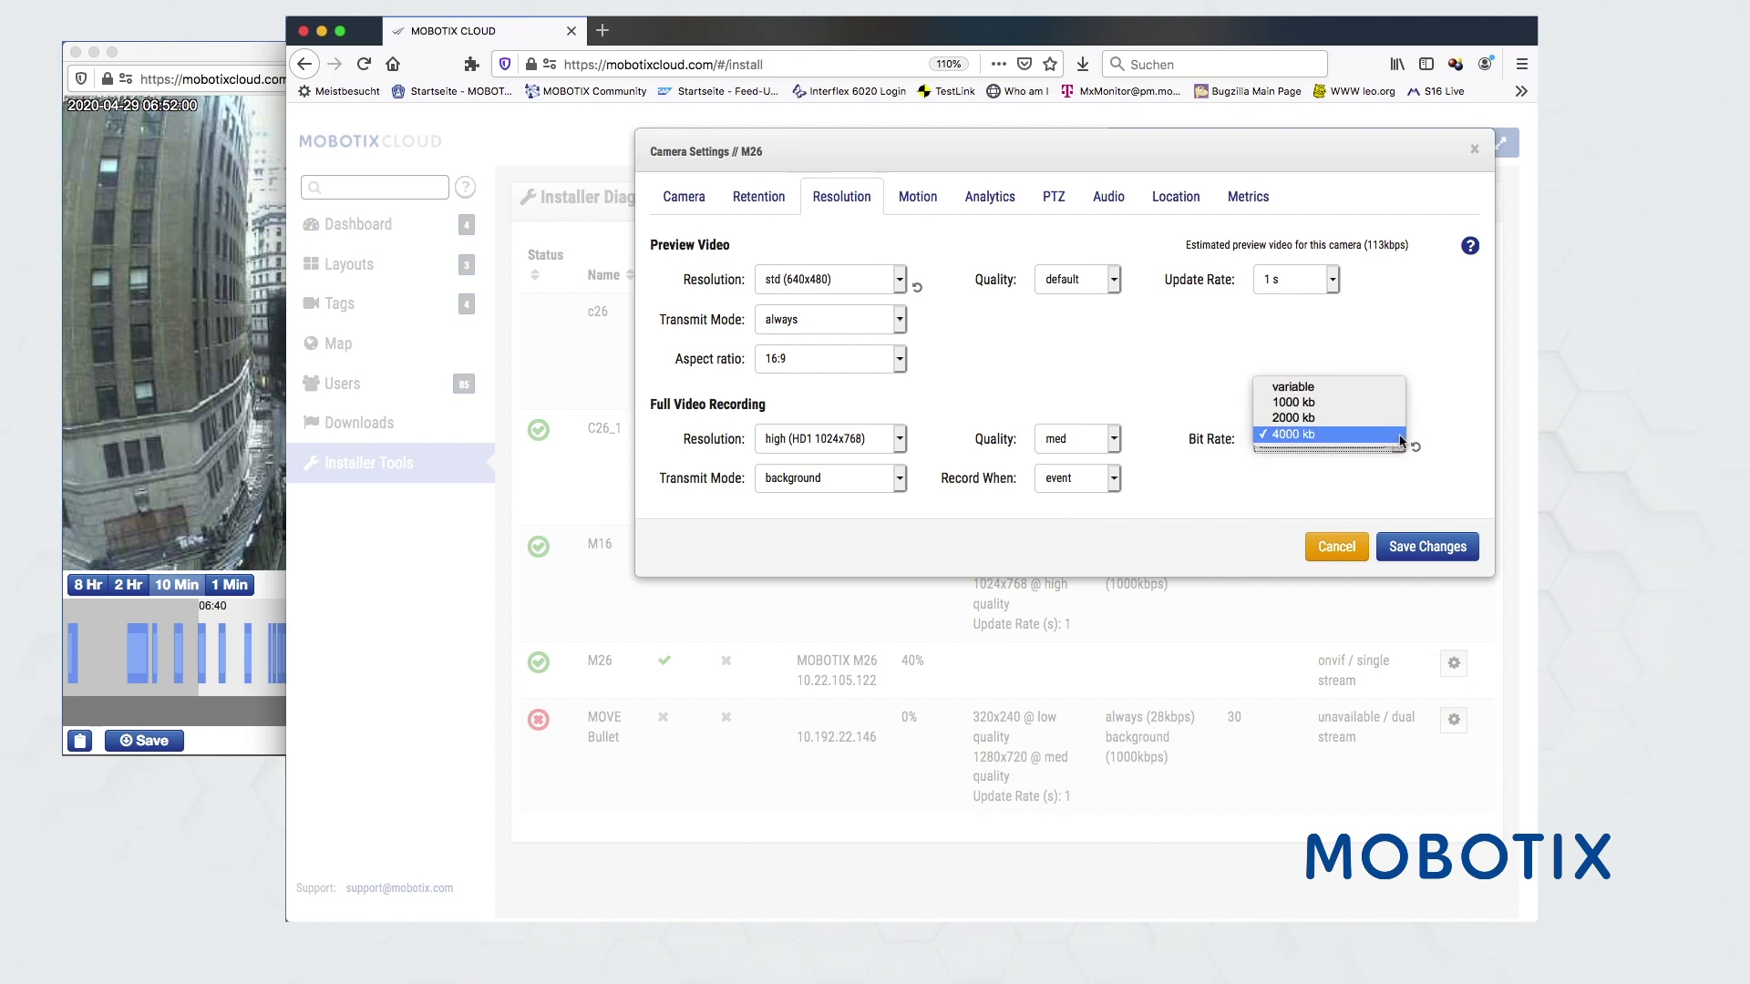
left_click(1401, 436)
left_click(1113, 441)
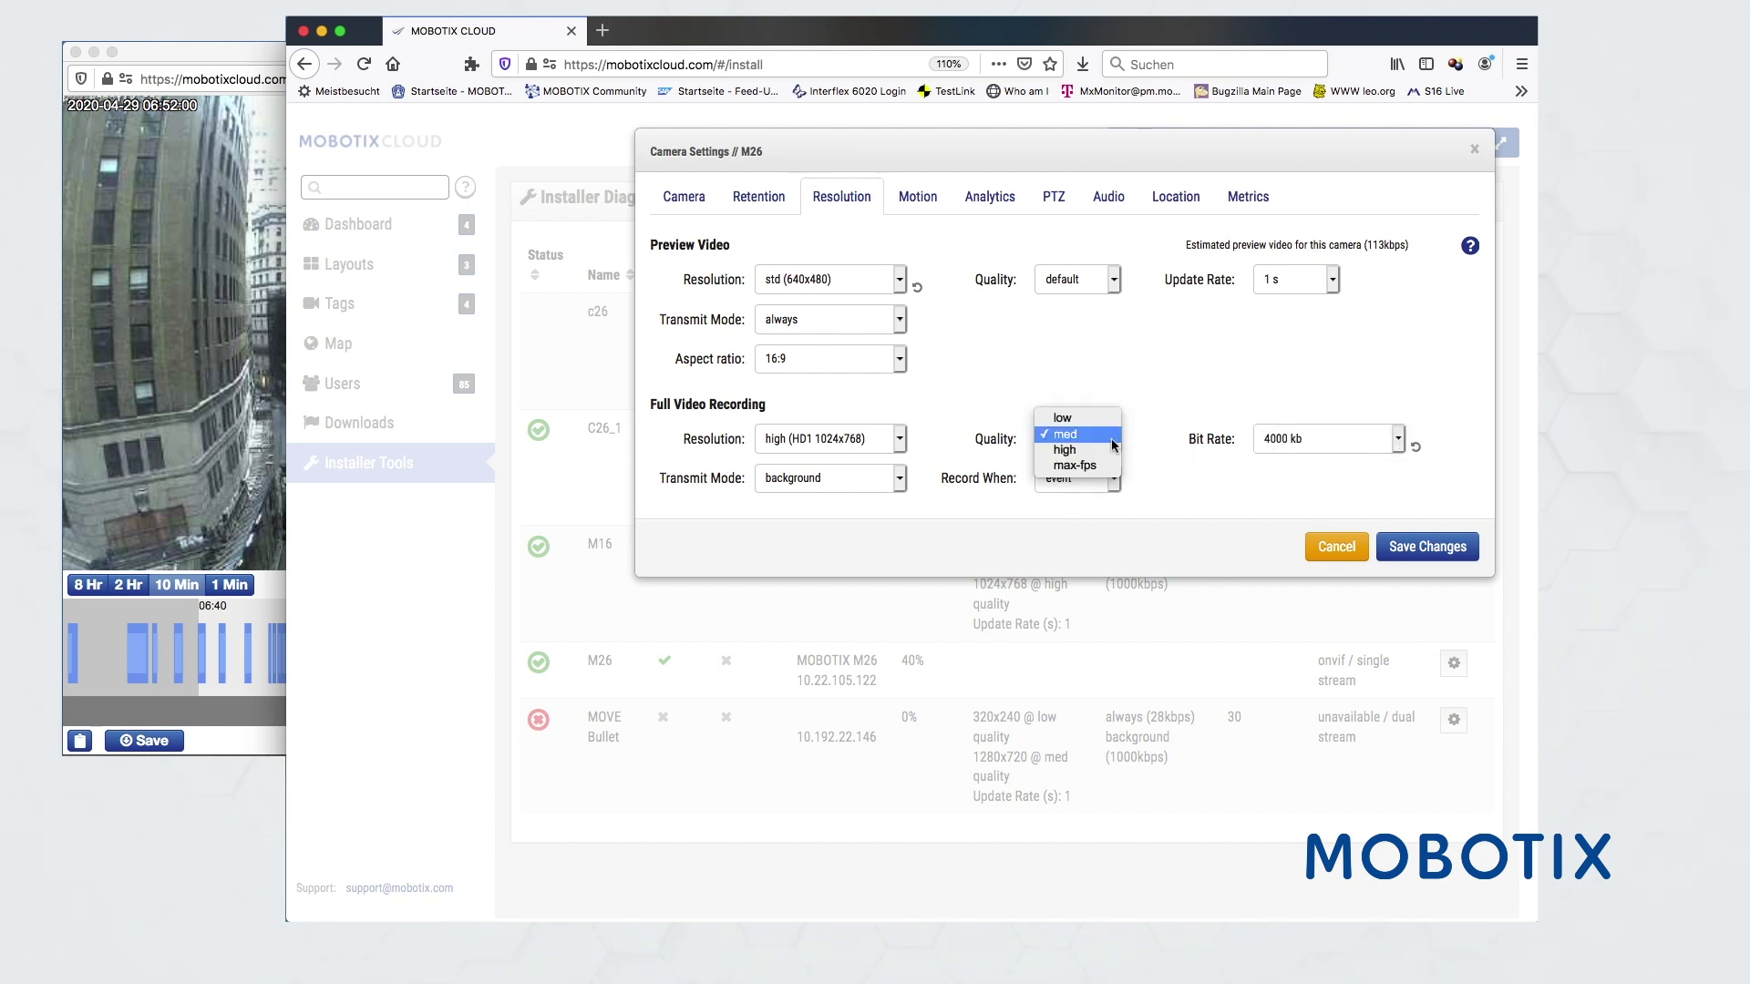
left_click(1109, 436)
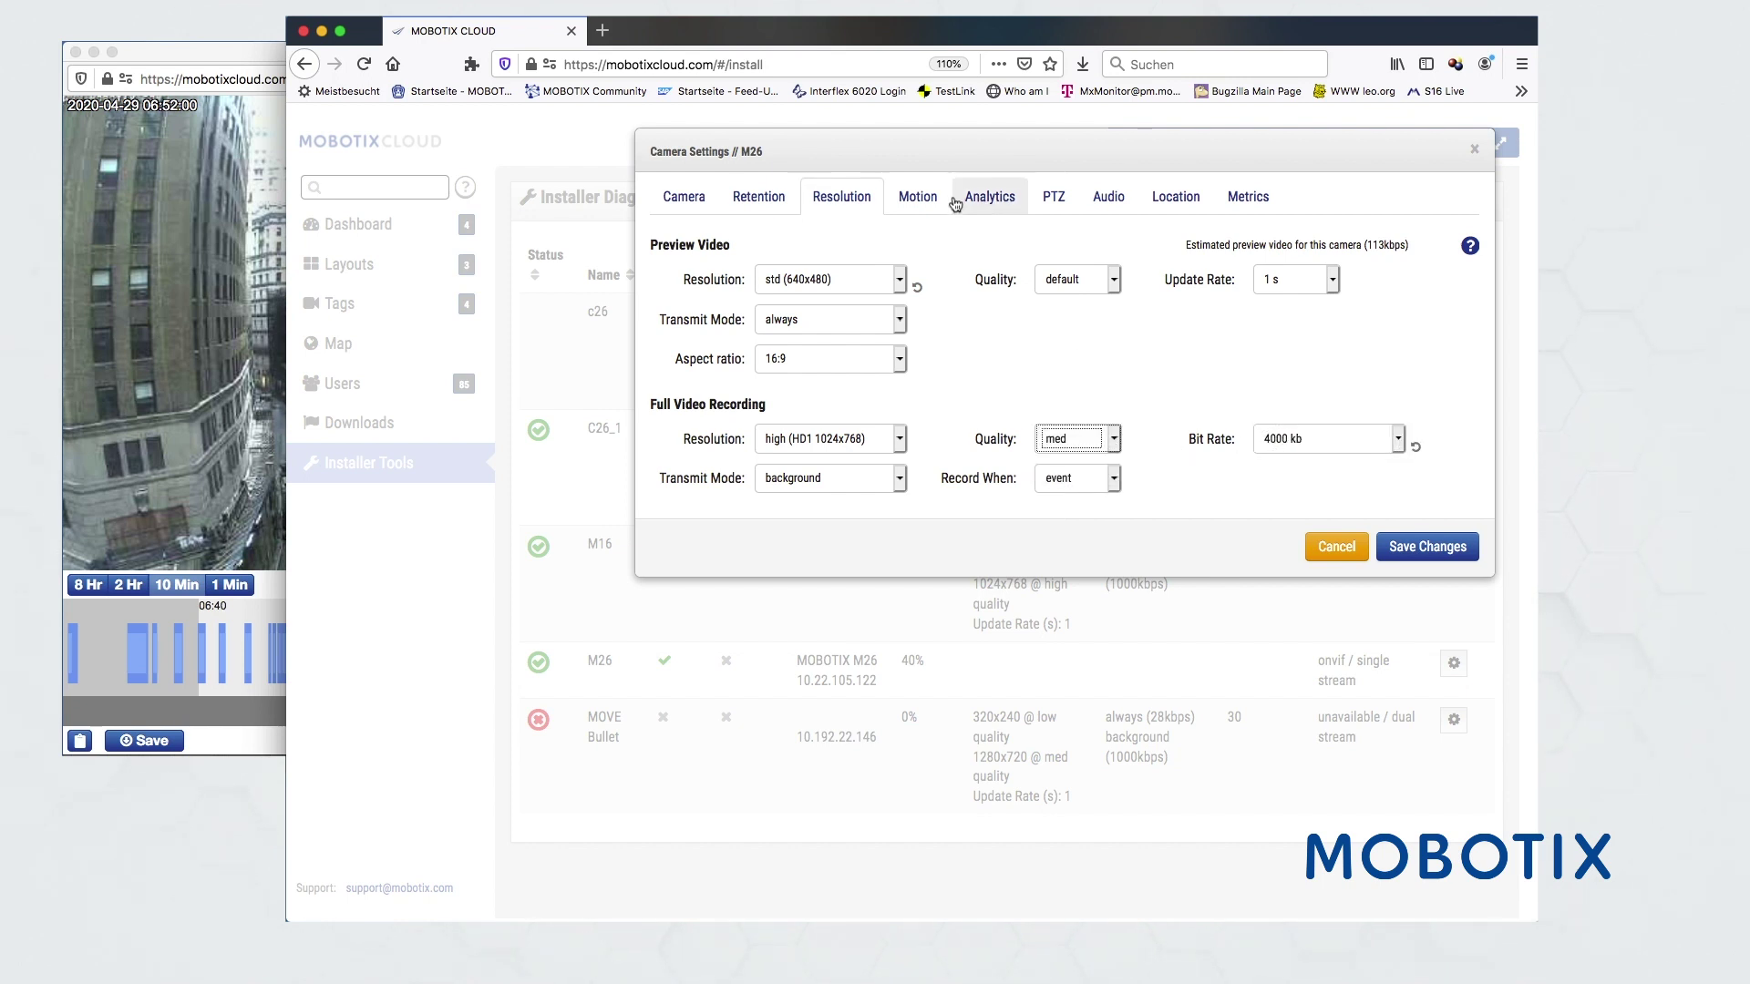
left_click(918, 199)
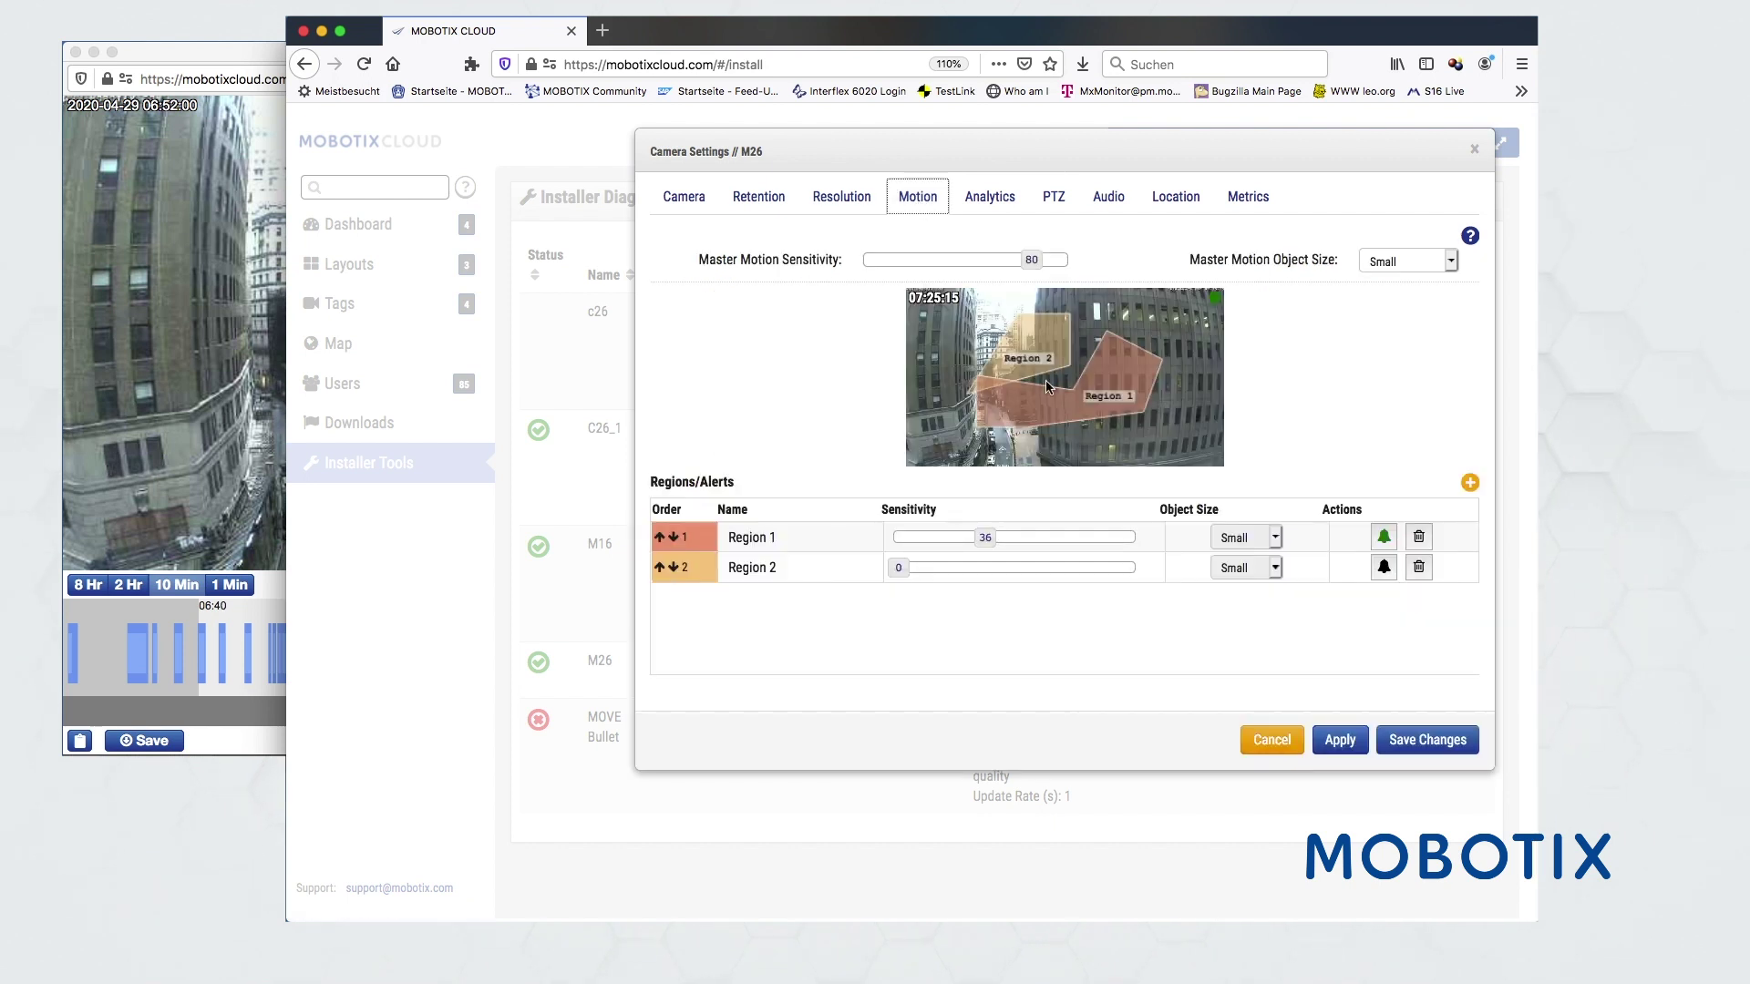
- Add motion Region 3 over the street at sensitivity 27 with alerts enabled
left_click(1470, 484)
left_click_drag(945, 358, 1064, 393)
left_click_drag(1098, 599, 965, 603)
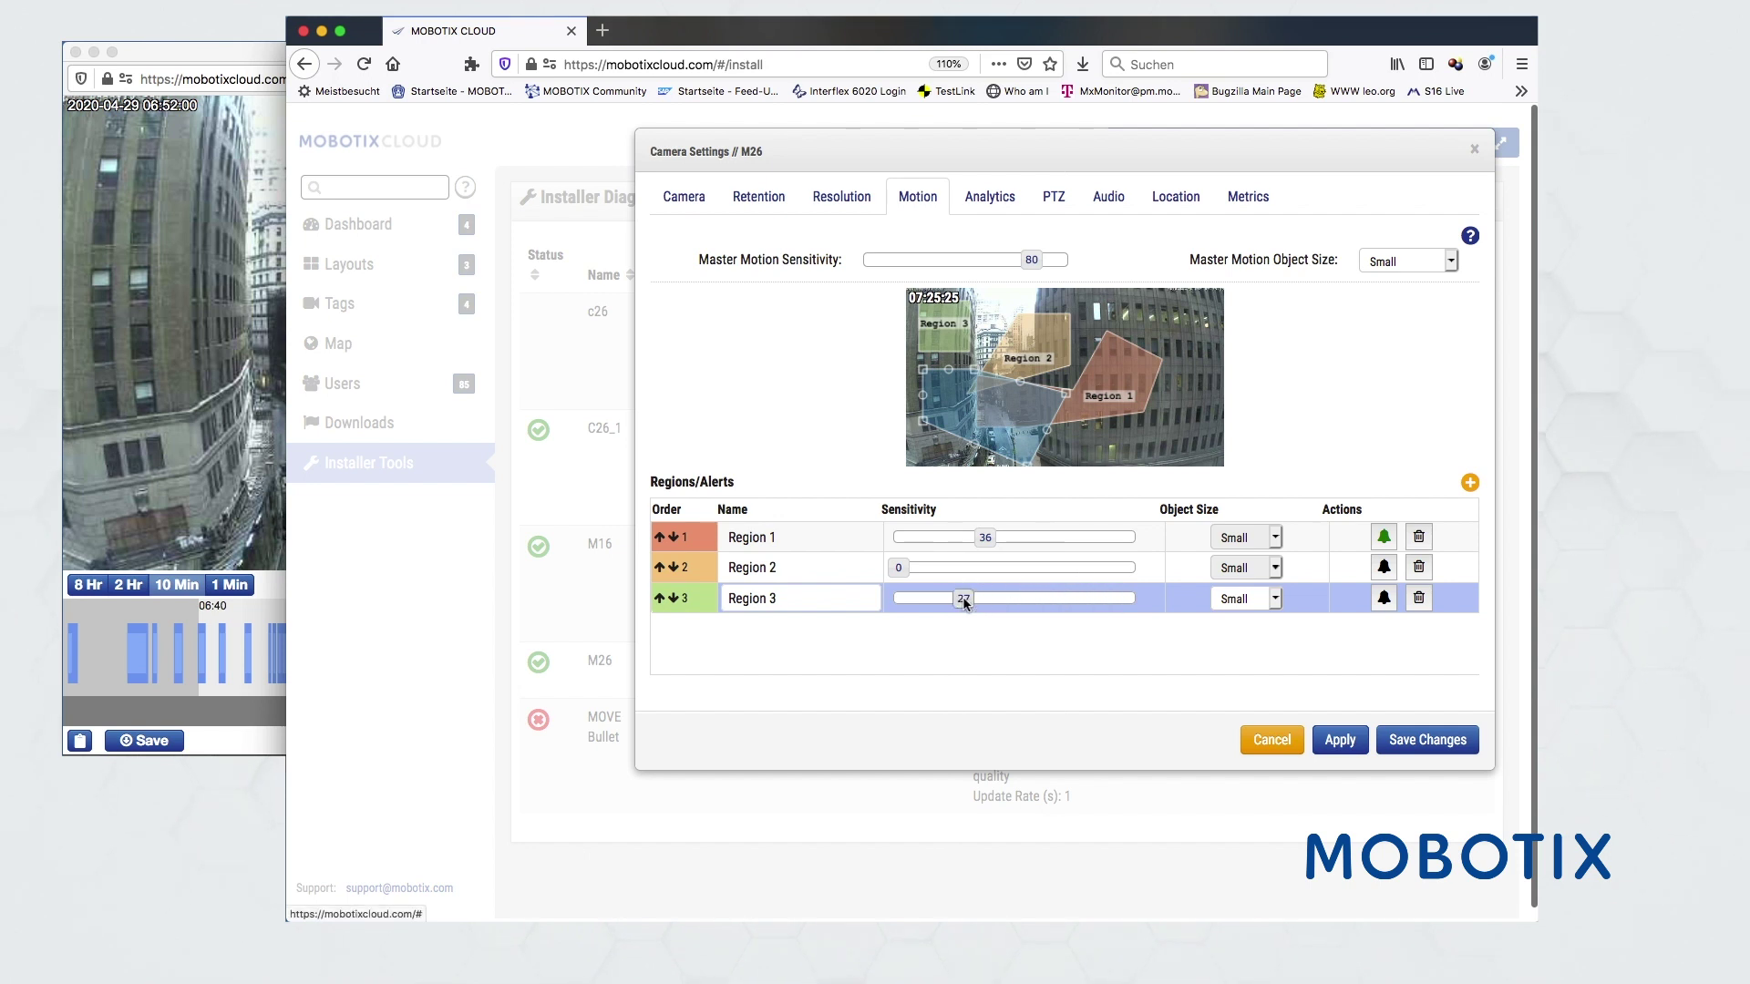
left_click(1383, 599)
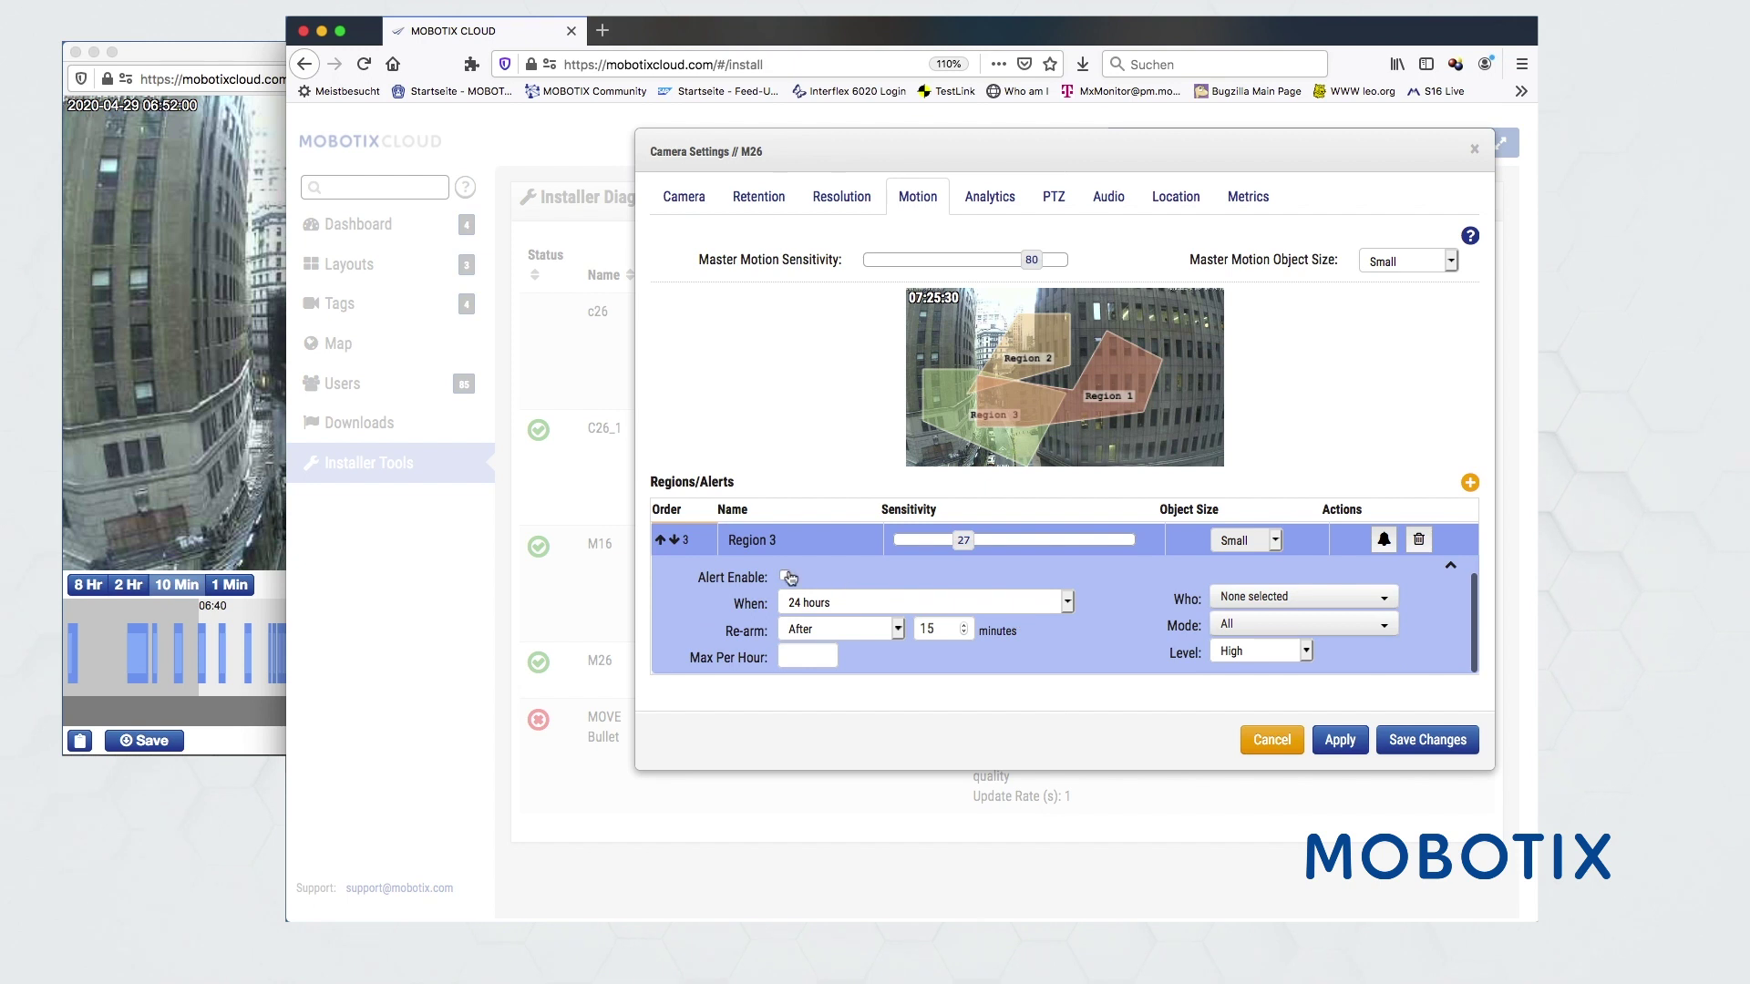
left_click(784, 576)
- Send Region 3 alerts to one chosen user with alert mode All
left_click(1254, 597)
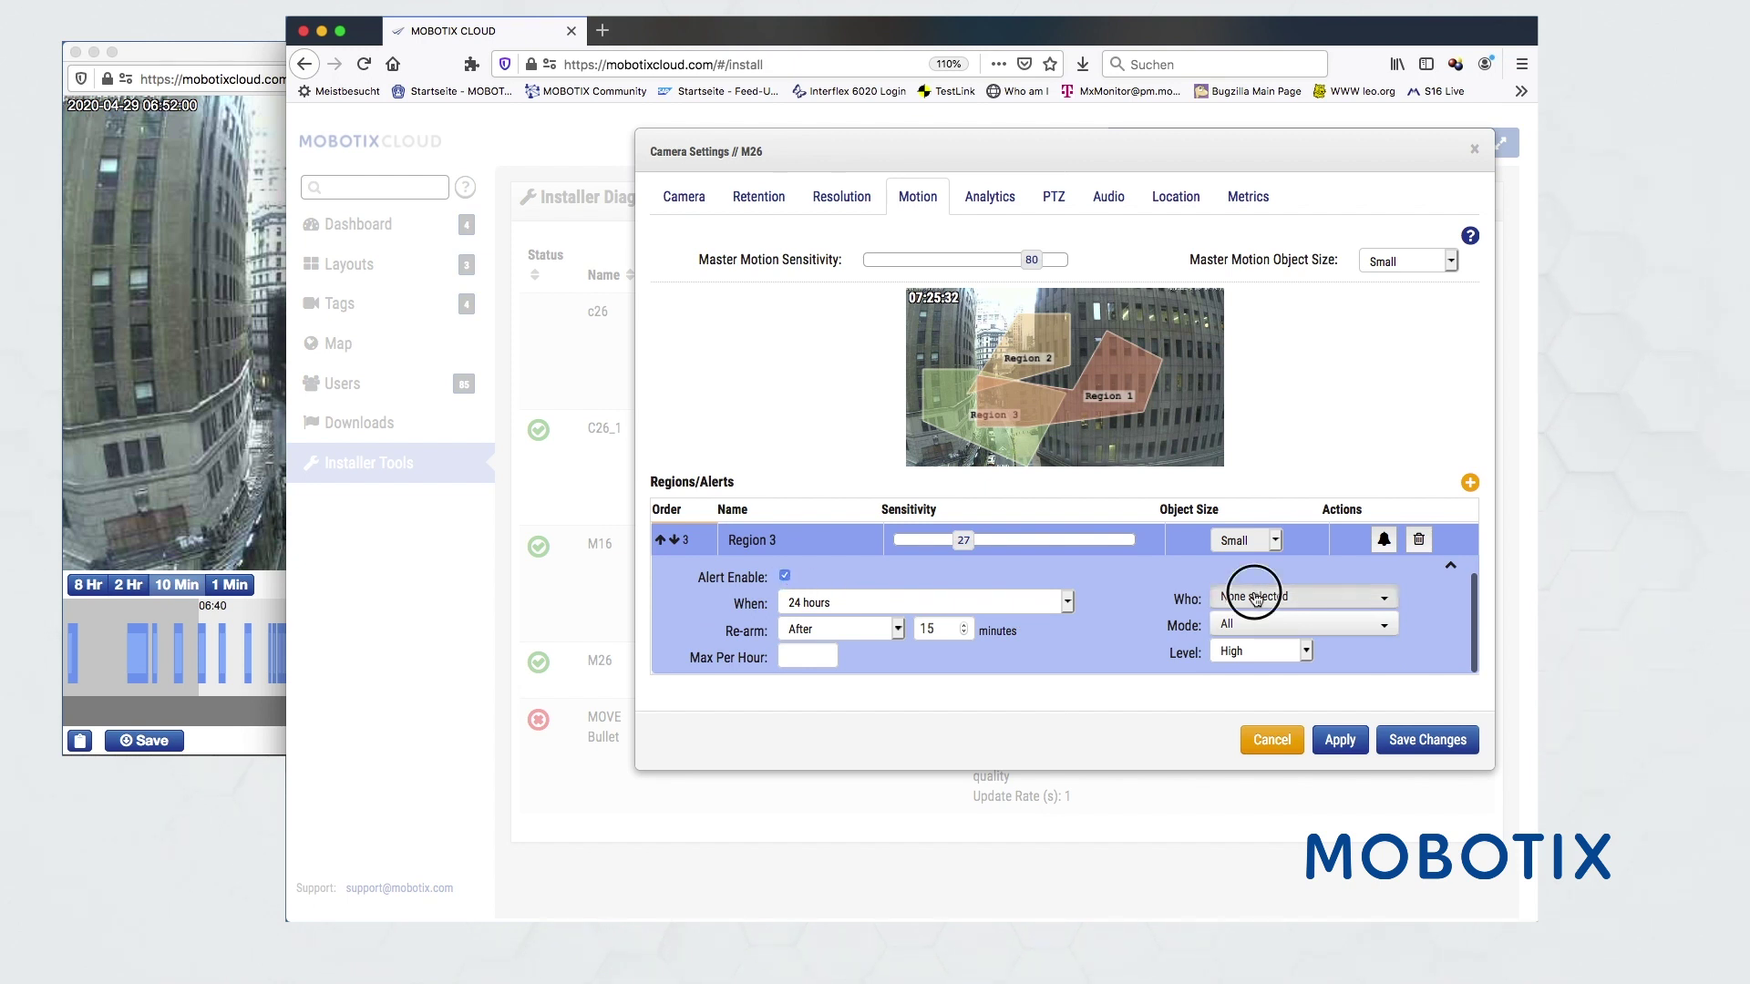
left_click(1239, 656)
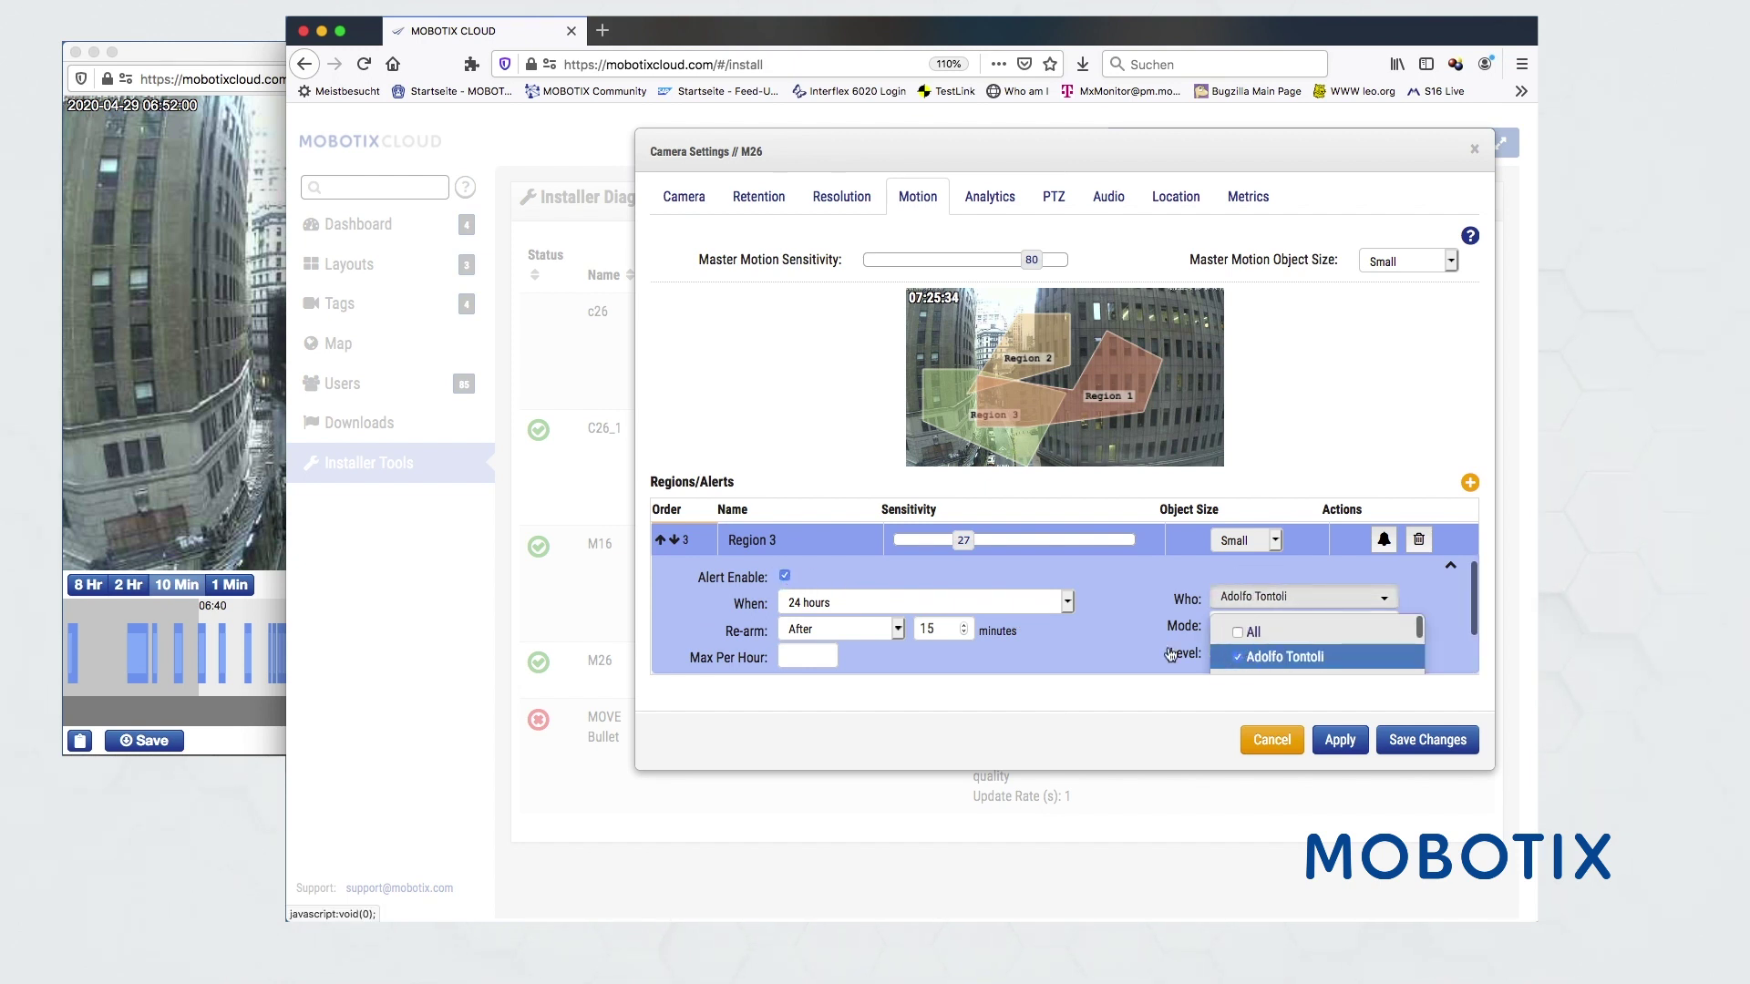
left_click(1130, 638)
left_click(1233, 626)
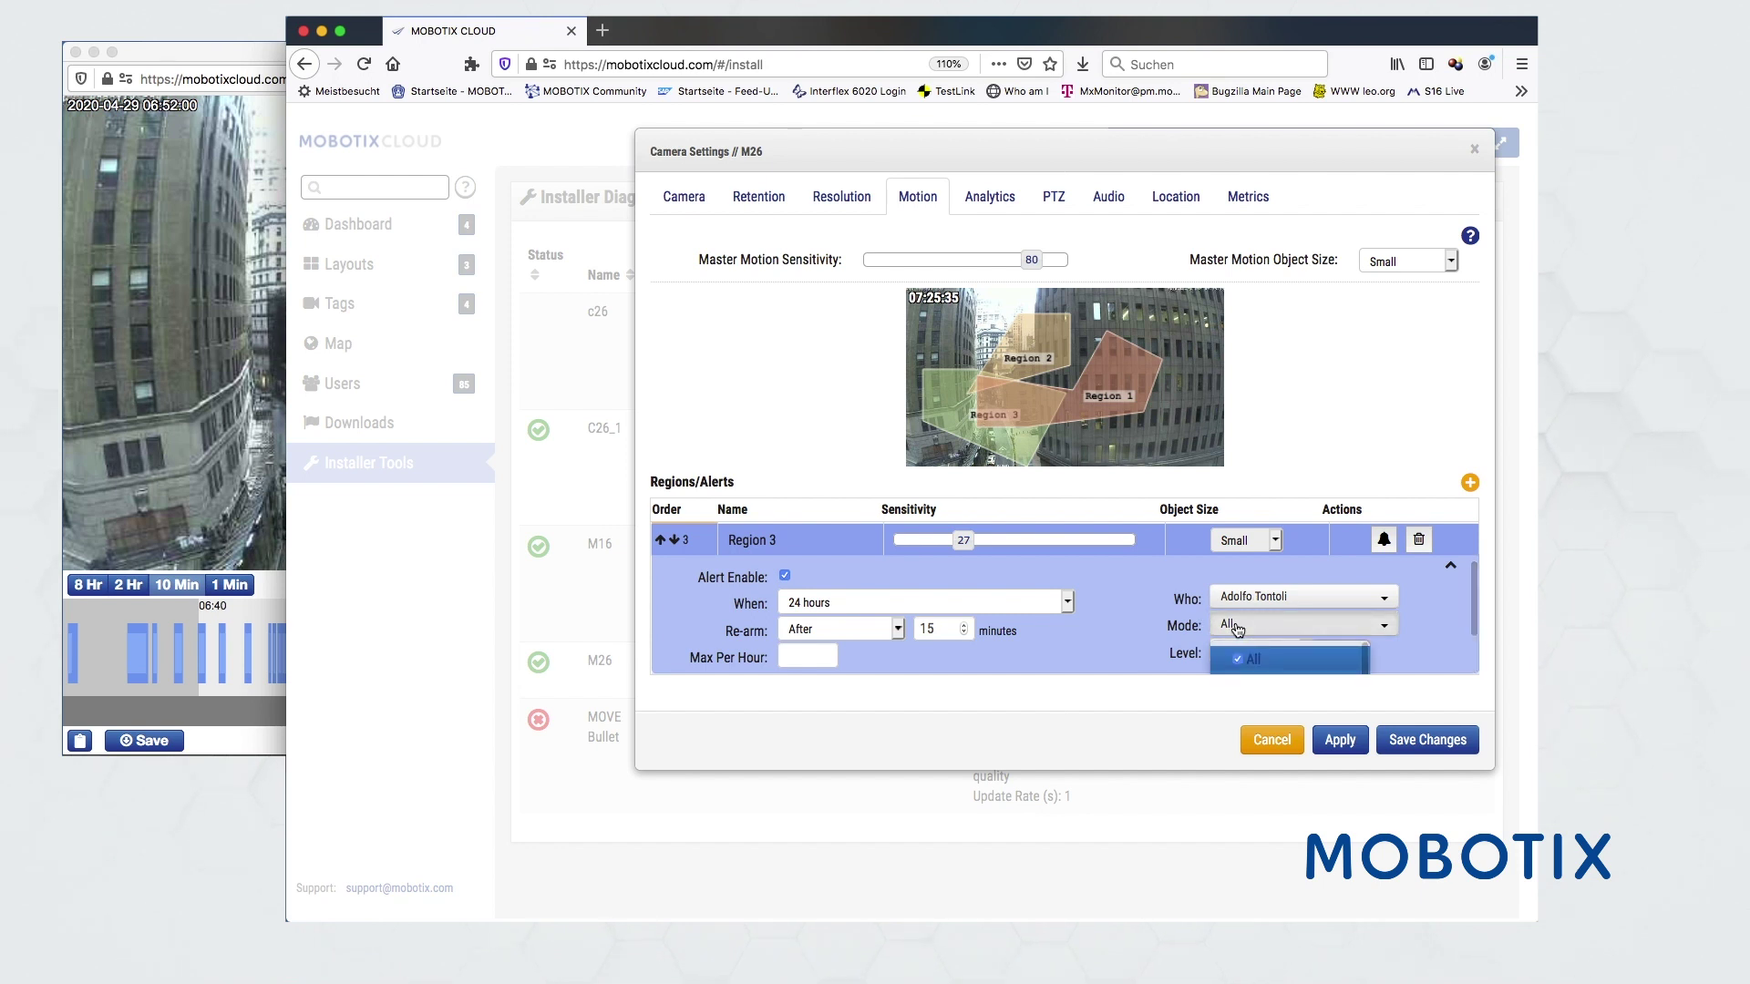
scroll(1235, 622, "down", 1)
scroll(1235, 621, "down", 1)
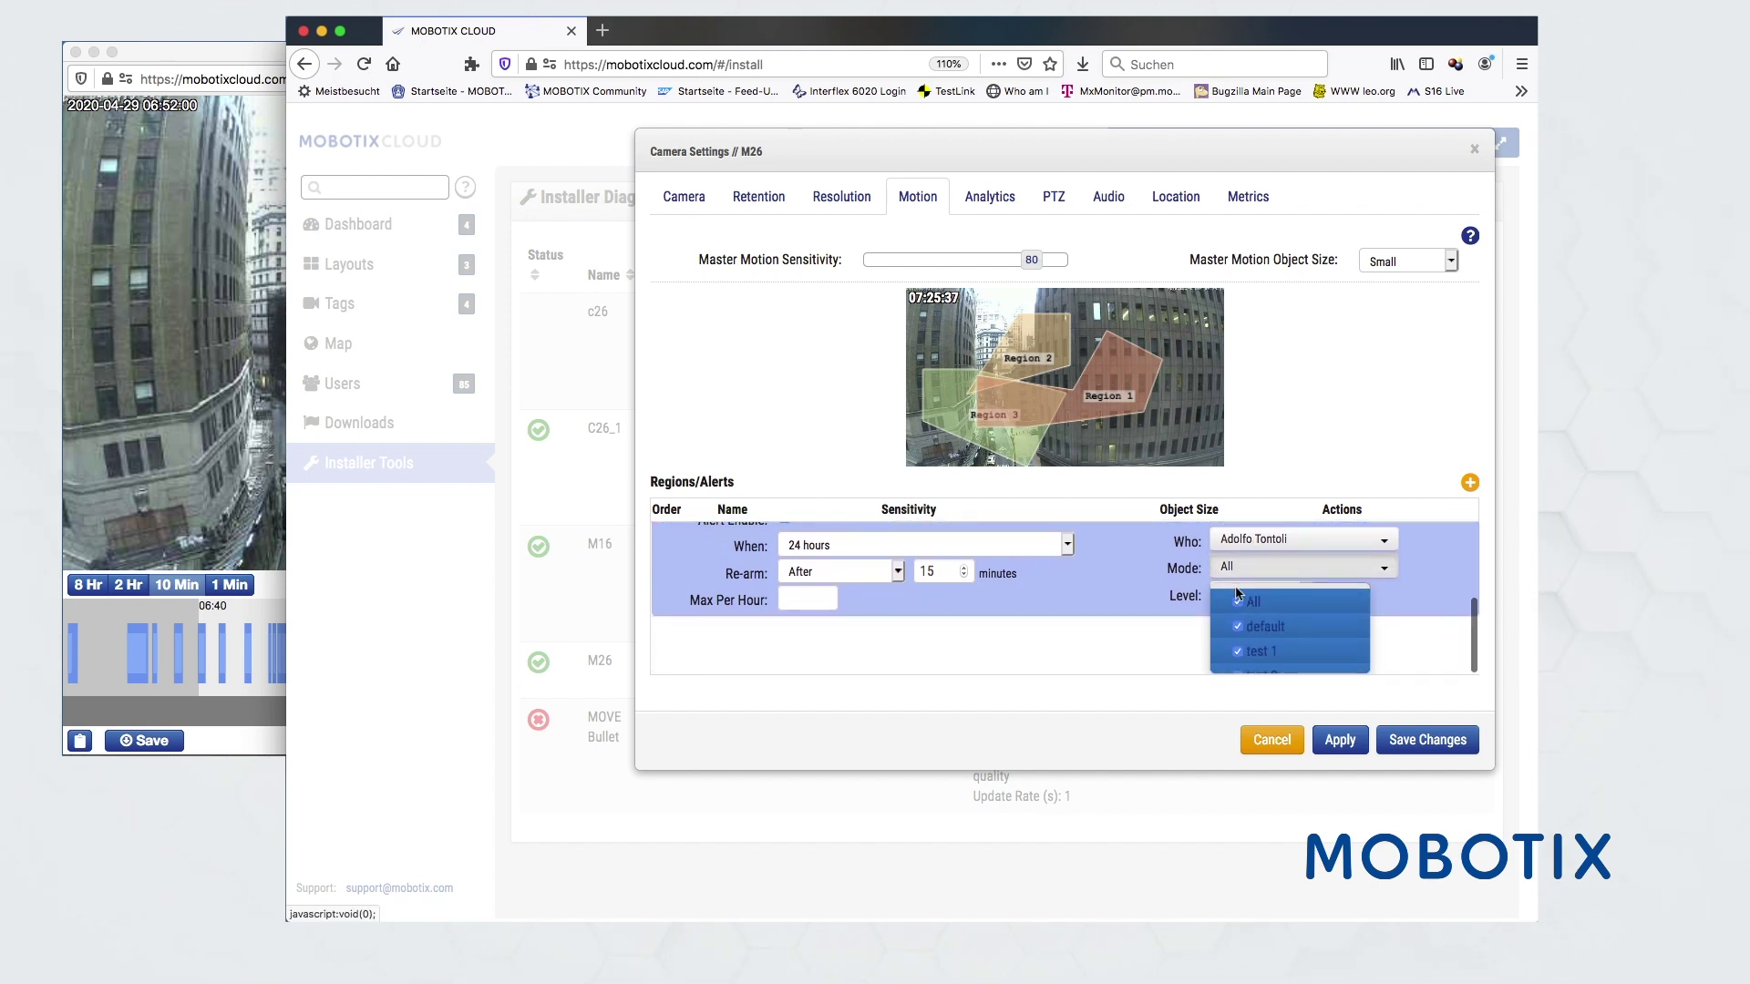
left_click(1238, 603)
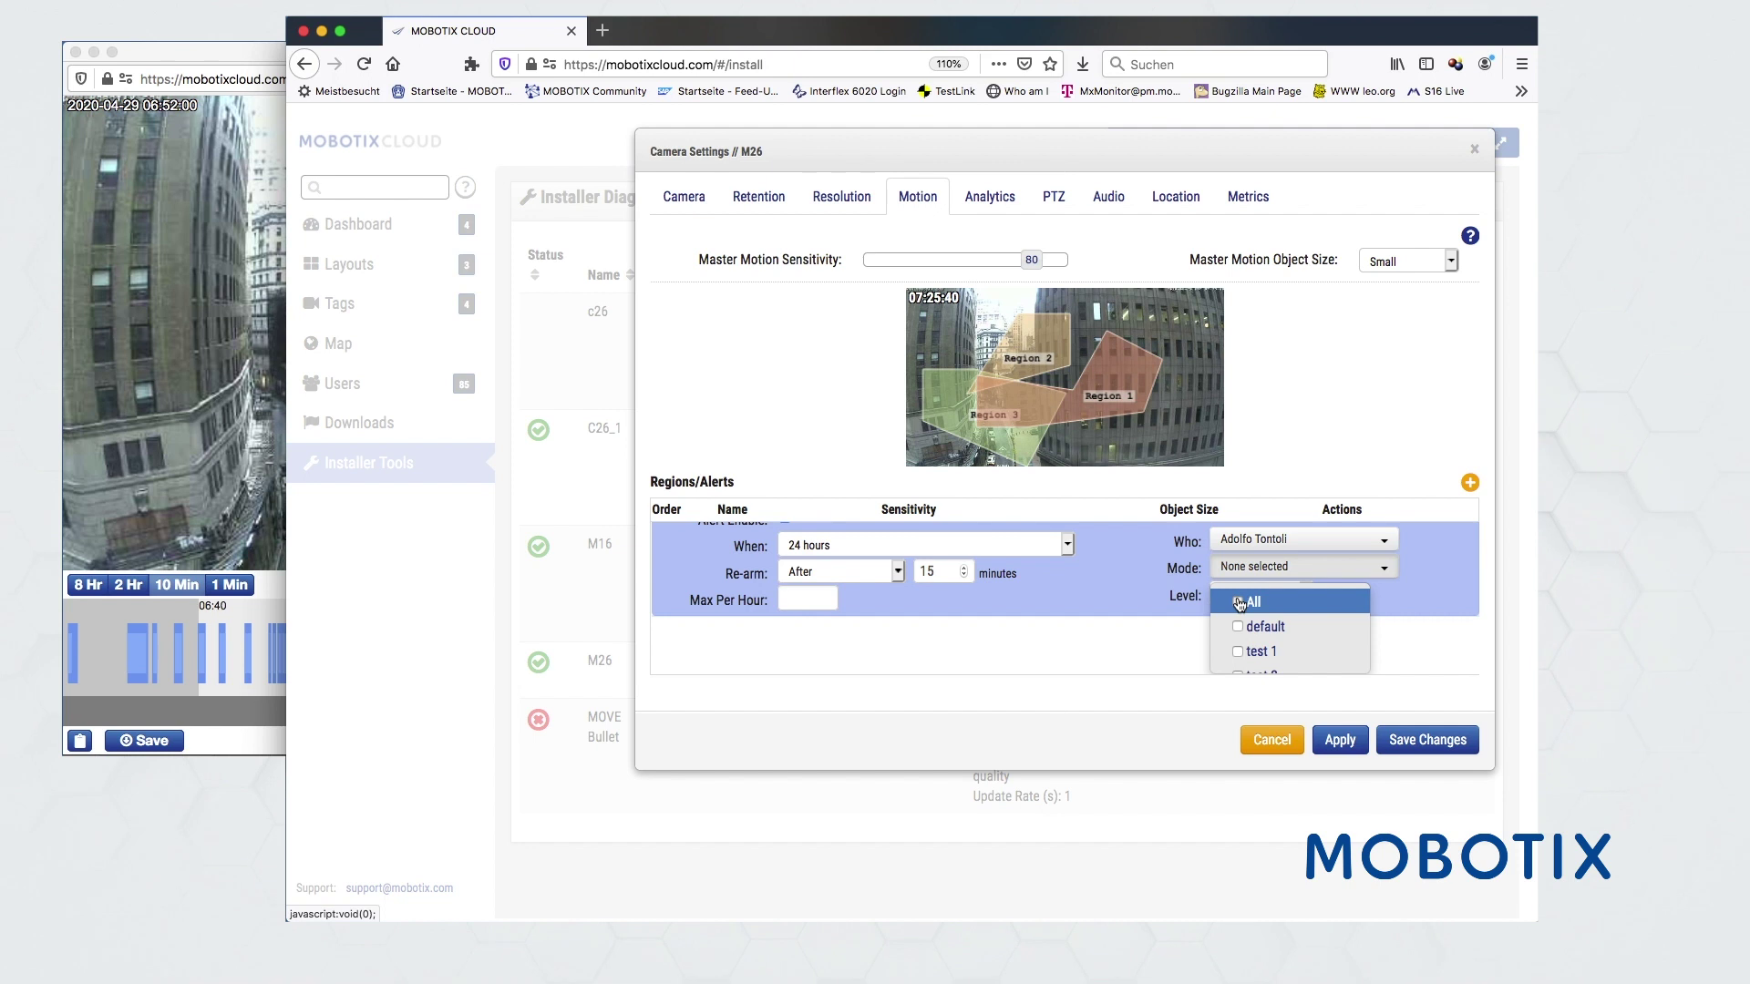
left_click(1238, 602)
left_click(1135, 608)
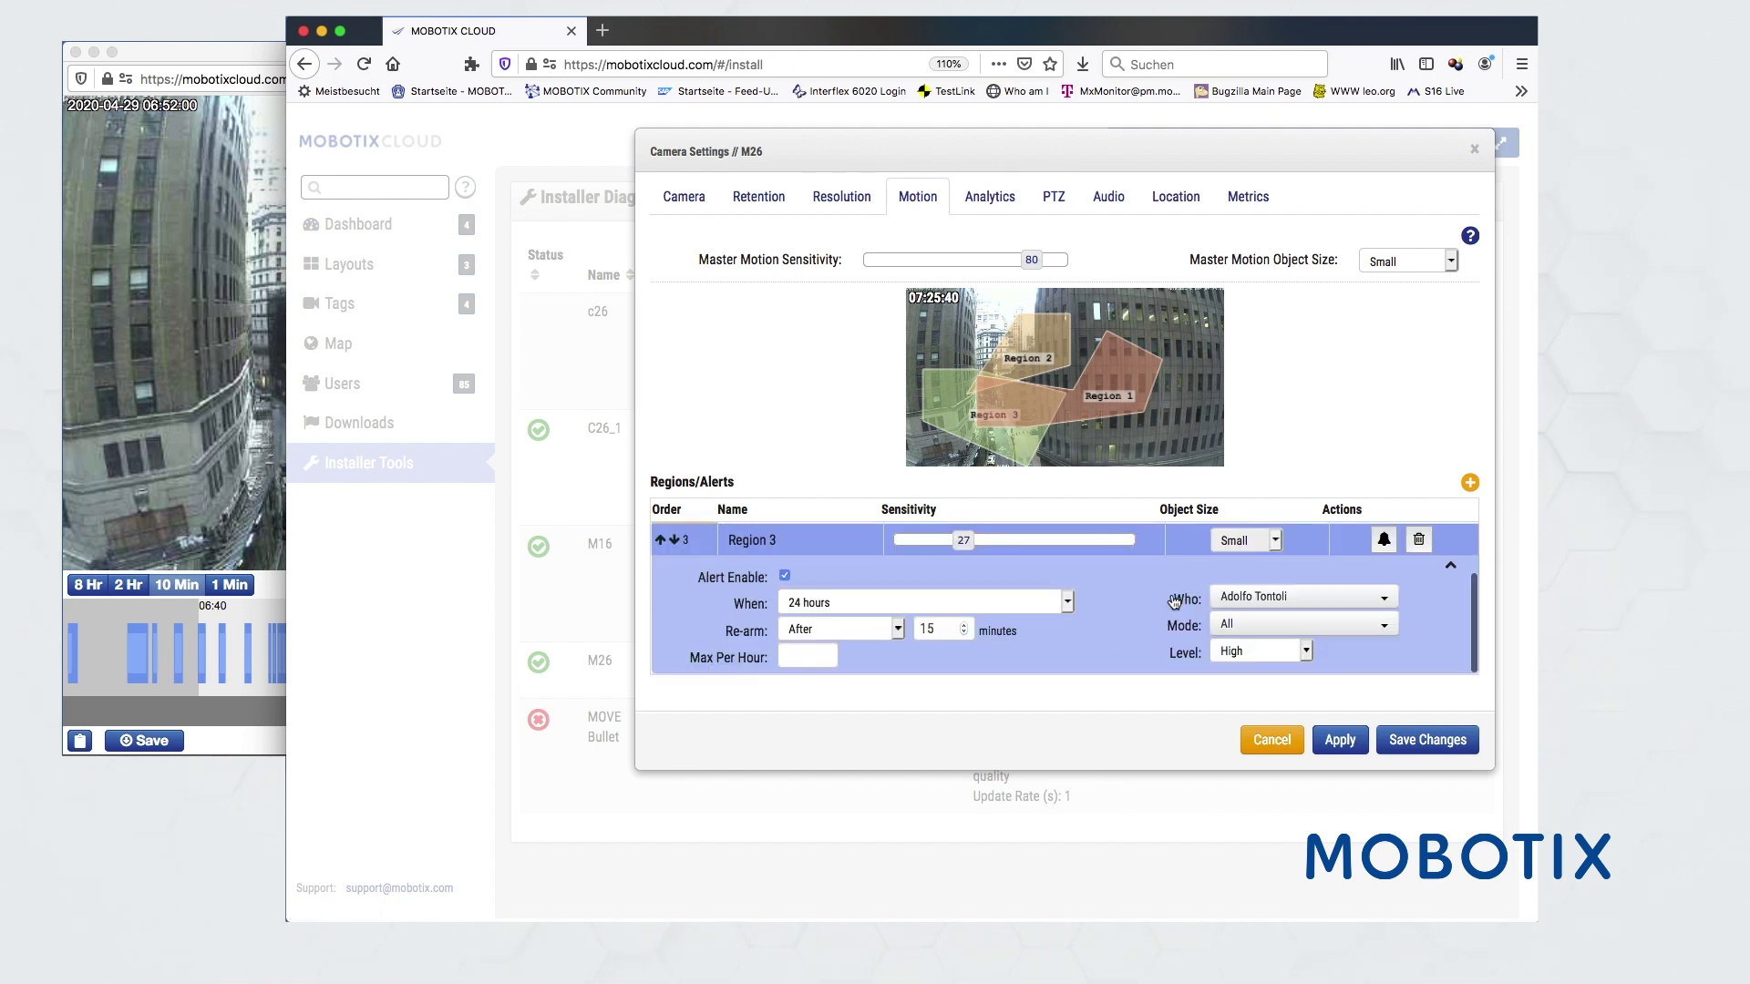
- Keep the alert level at High, apply the settings and close M26's dialog
left_click(1235, 651)
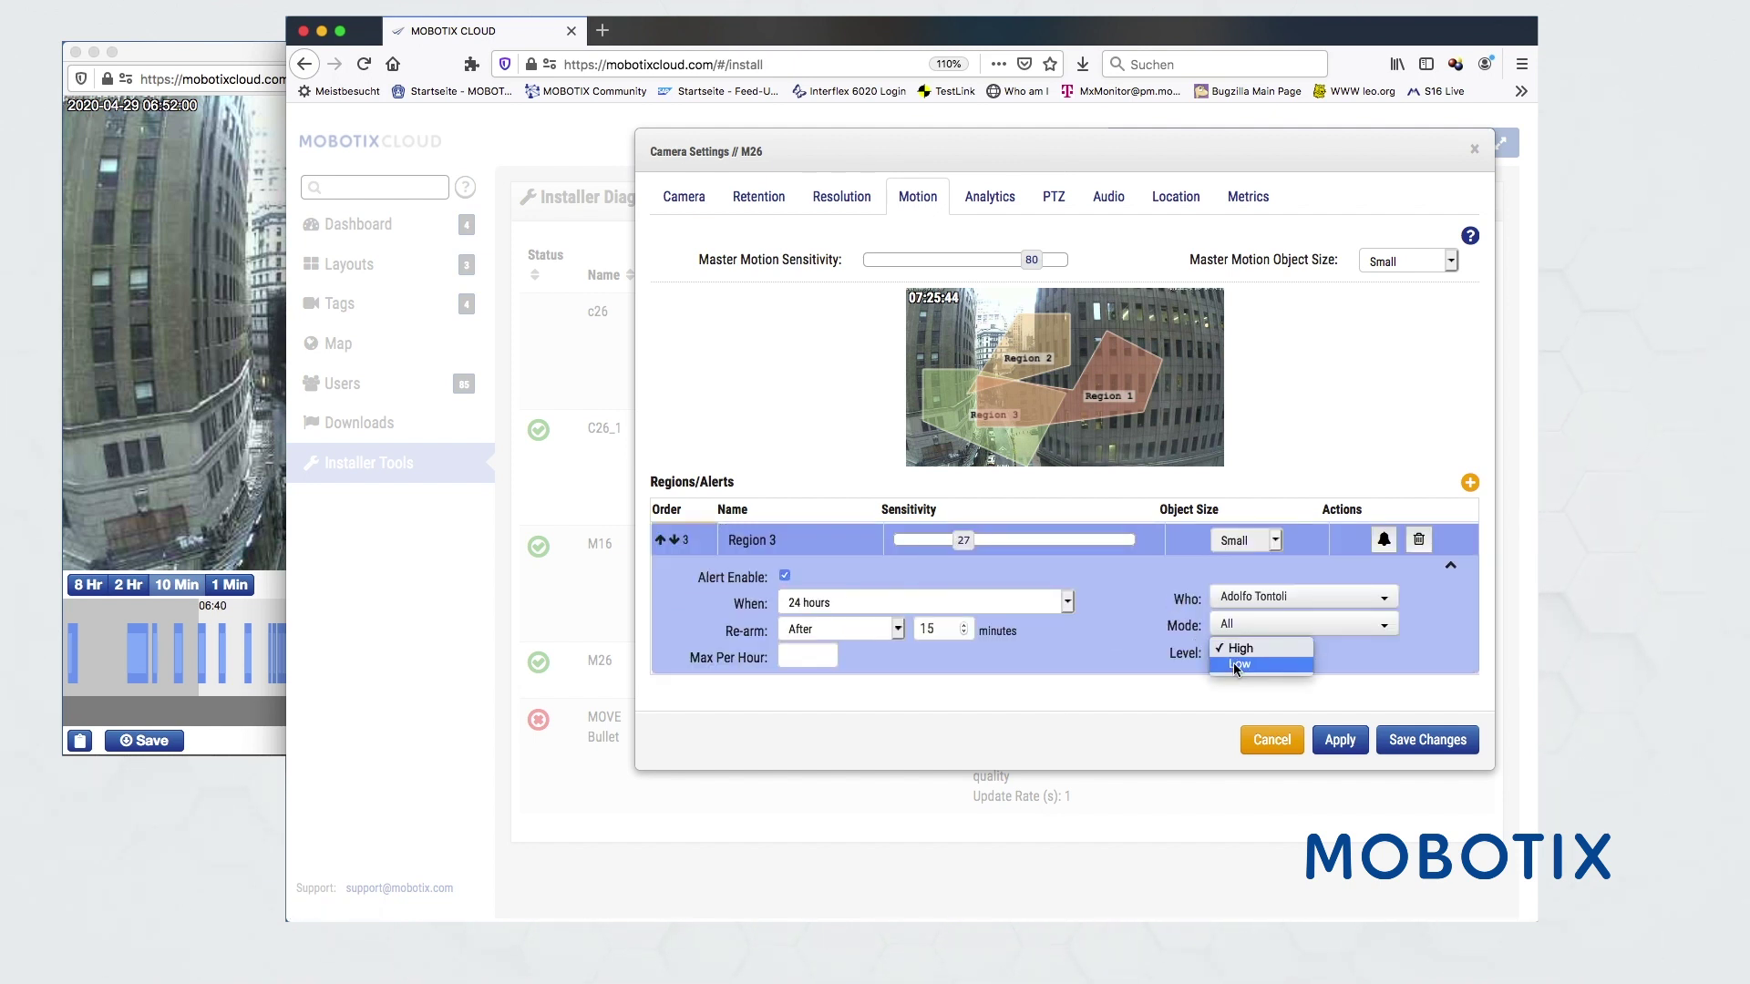
left_click(1235, 648)
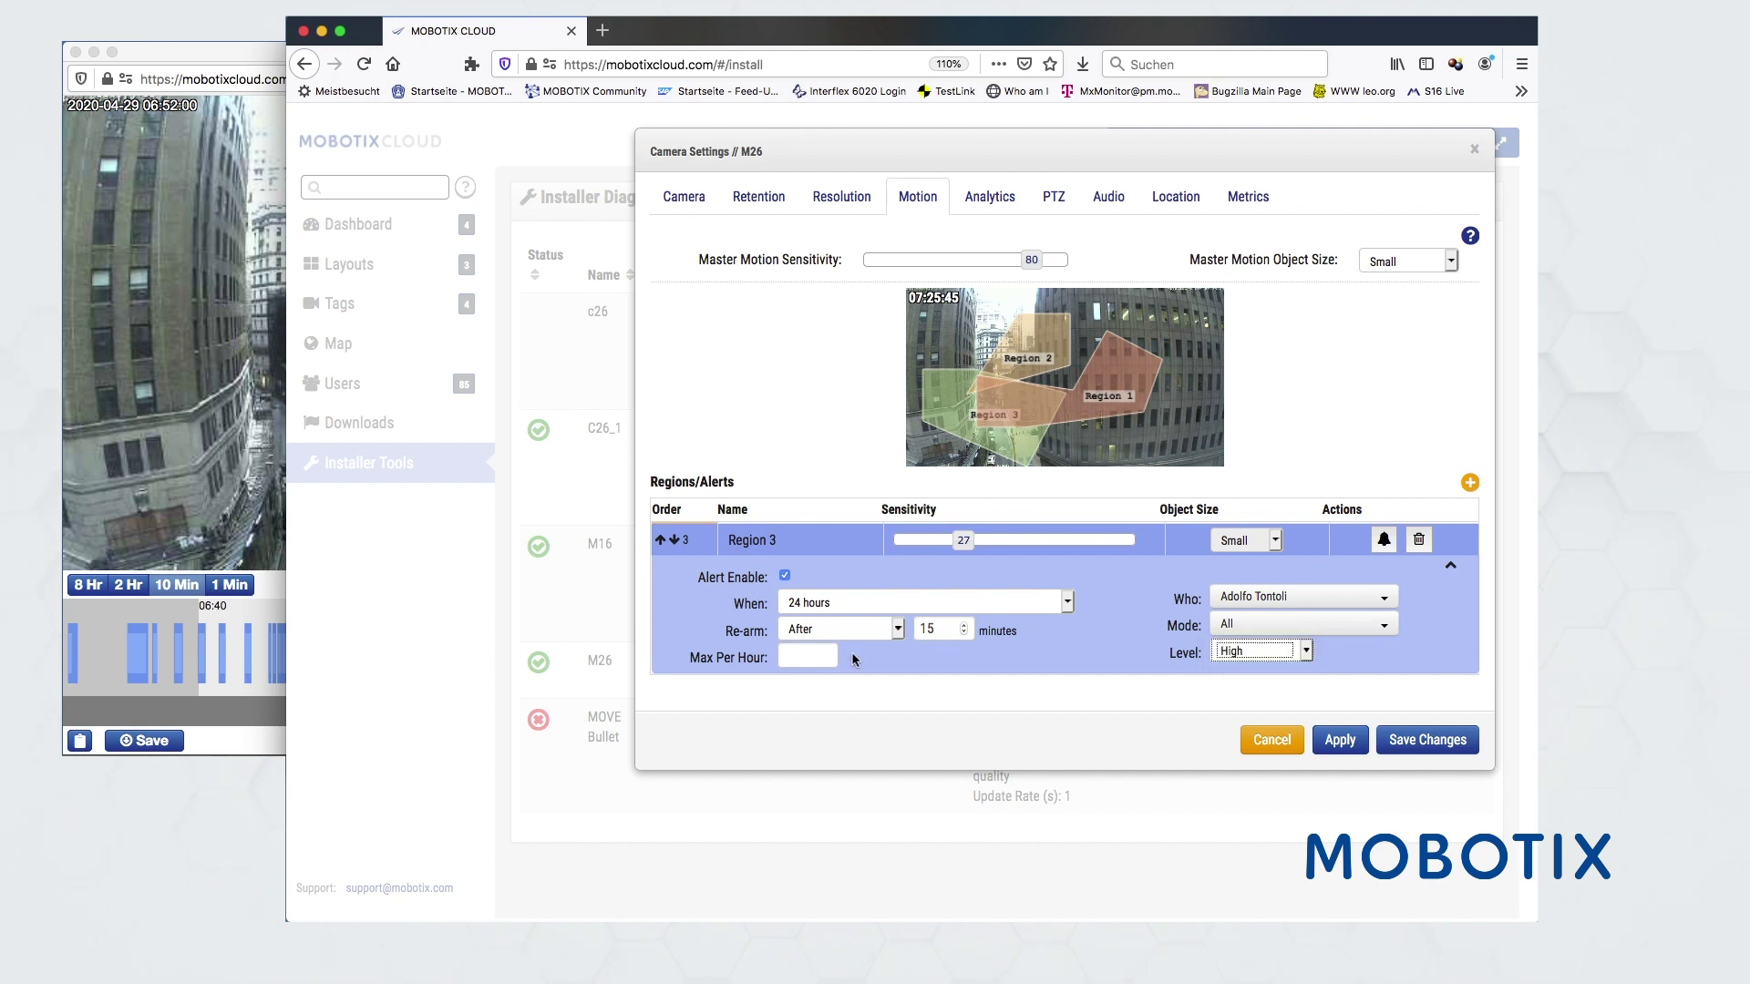
left_click(1339, 741)
left_click(1269, 740)
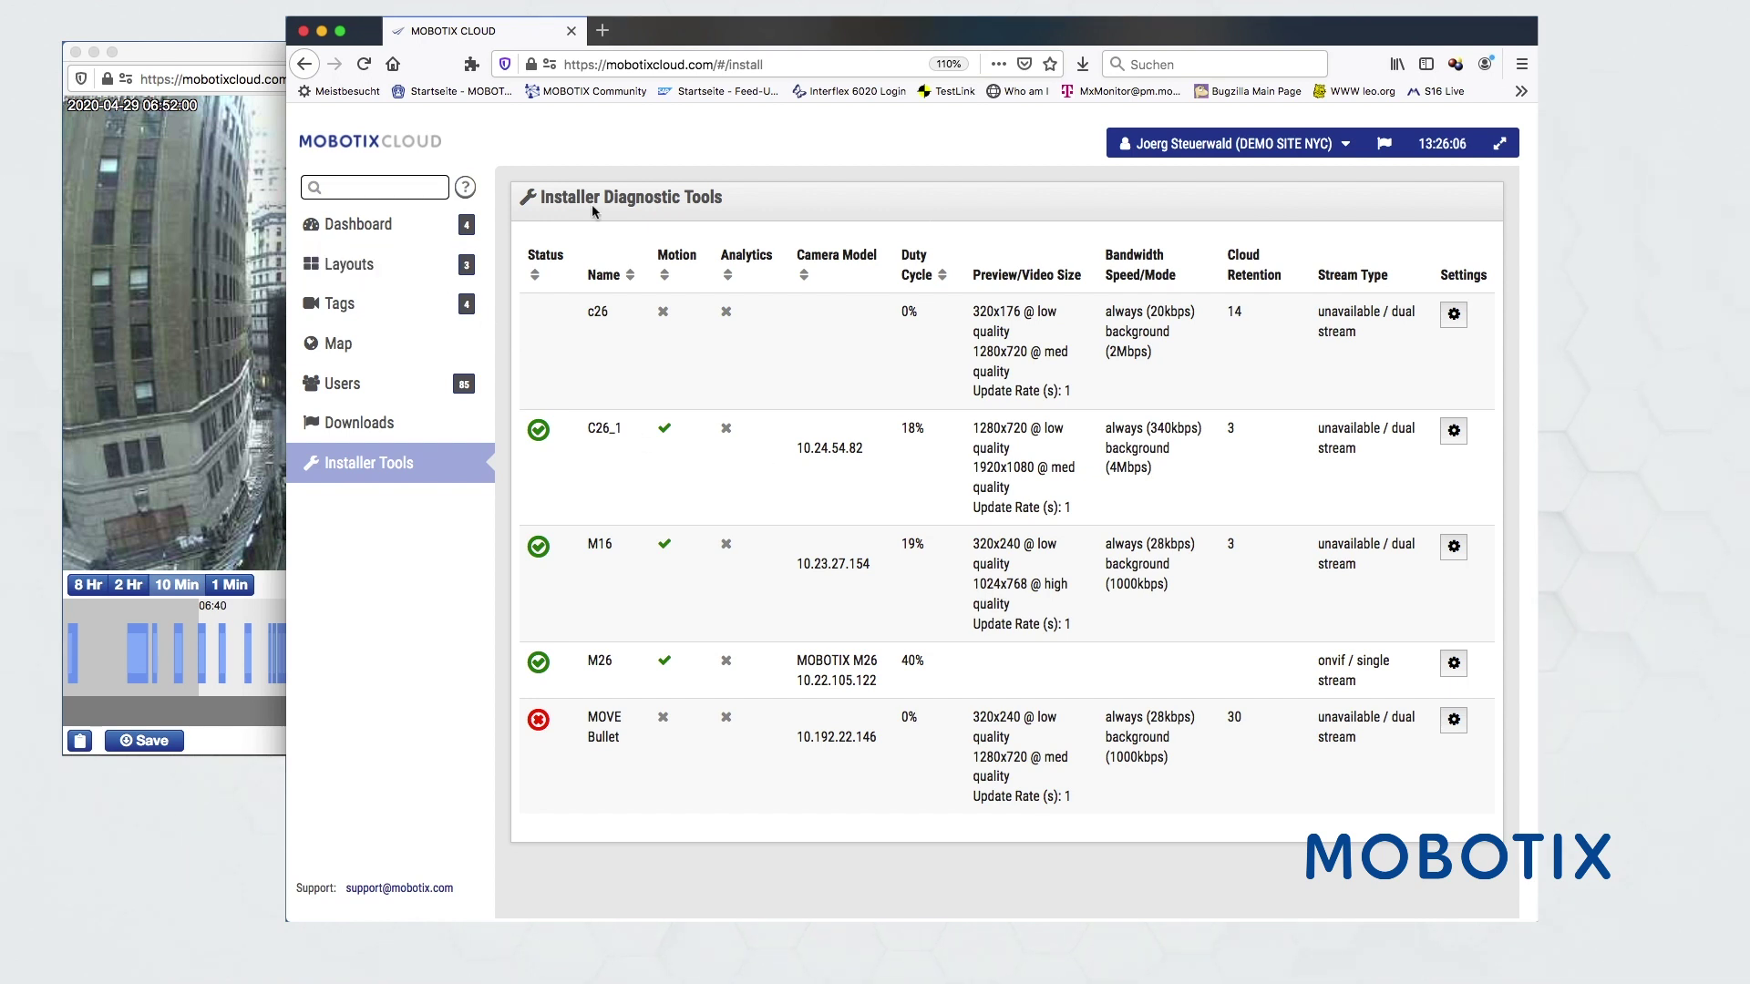
- Return to the Dashboard to list DEMO SITE NYC's cameras
left_click(358, 222)
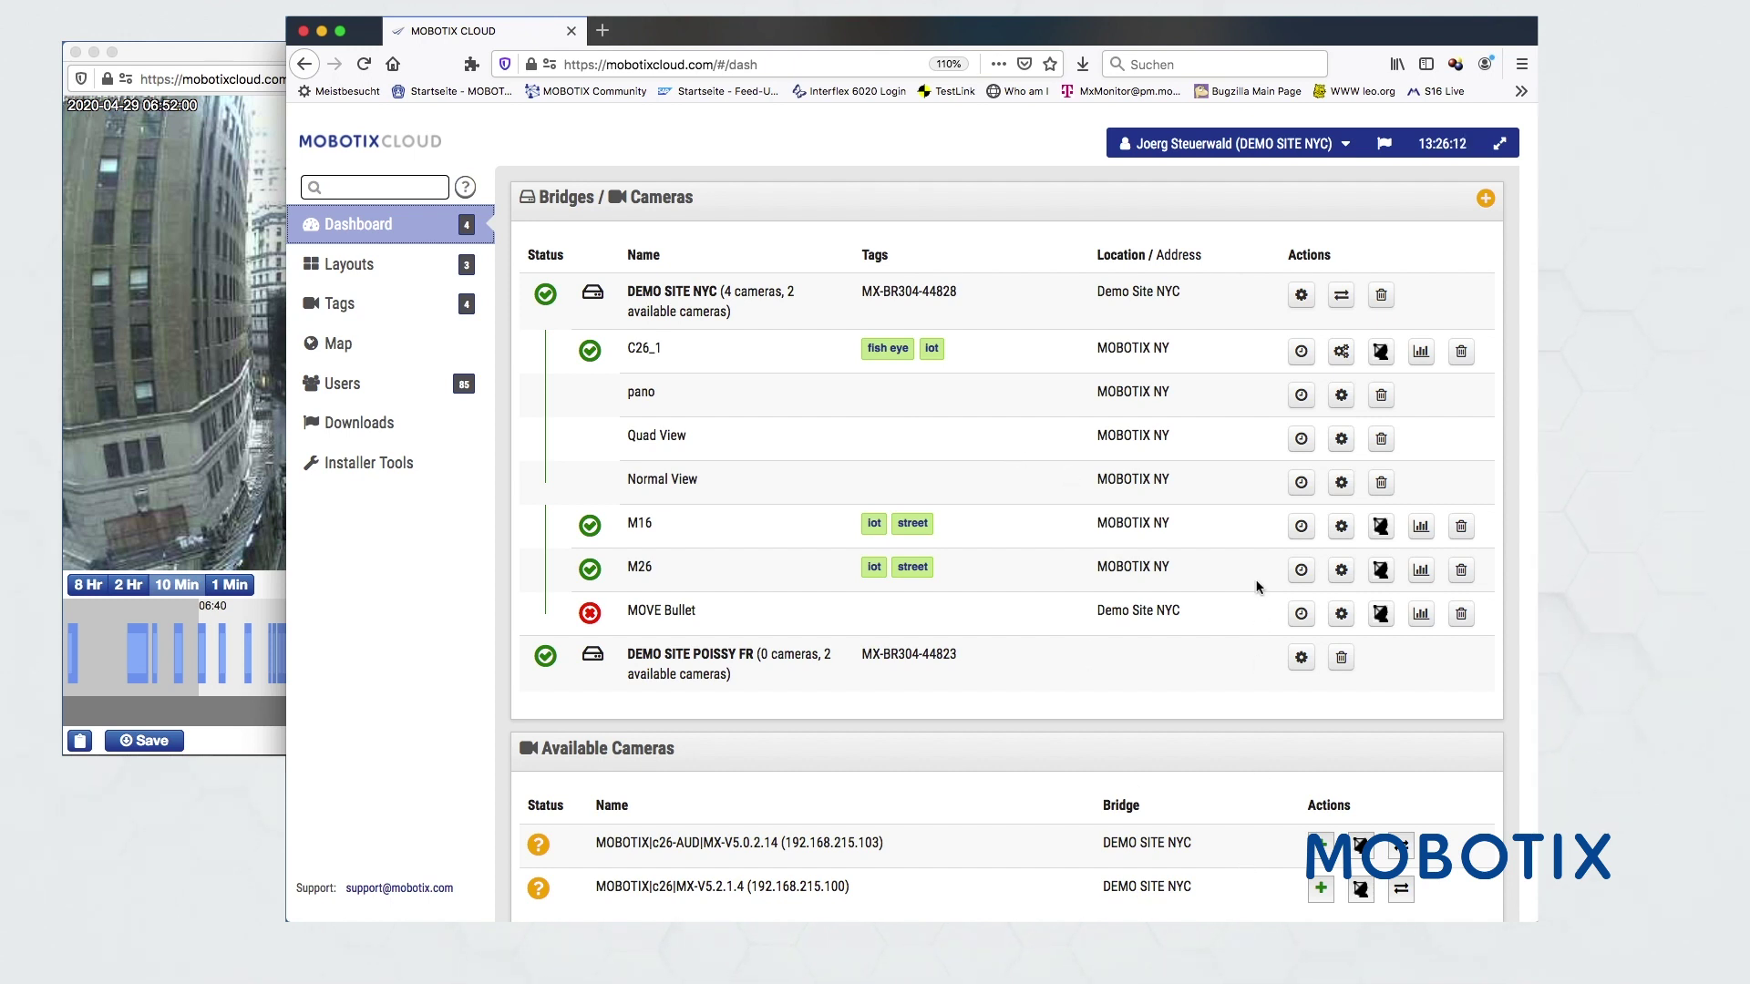
- Add a Double Panorama dewarp viewport named doppelPano to camera C26_1 and apply it
left_click(1341, 352)
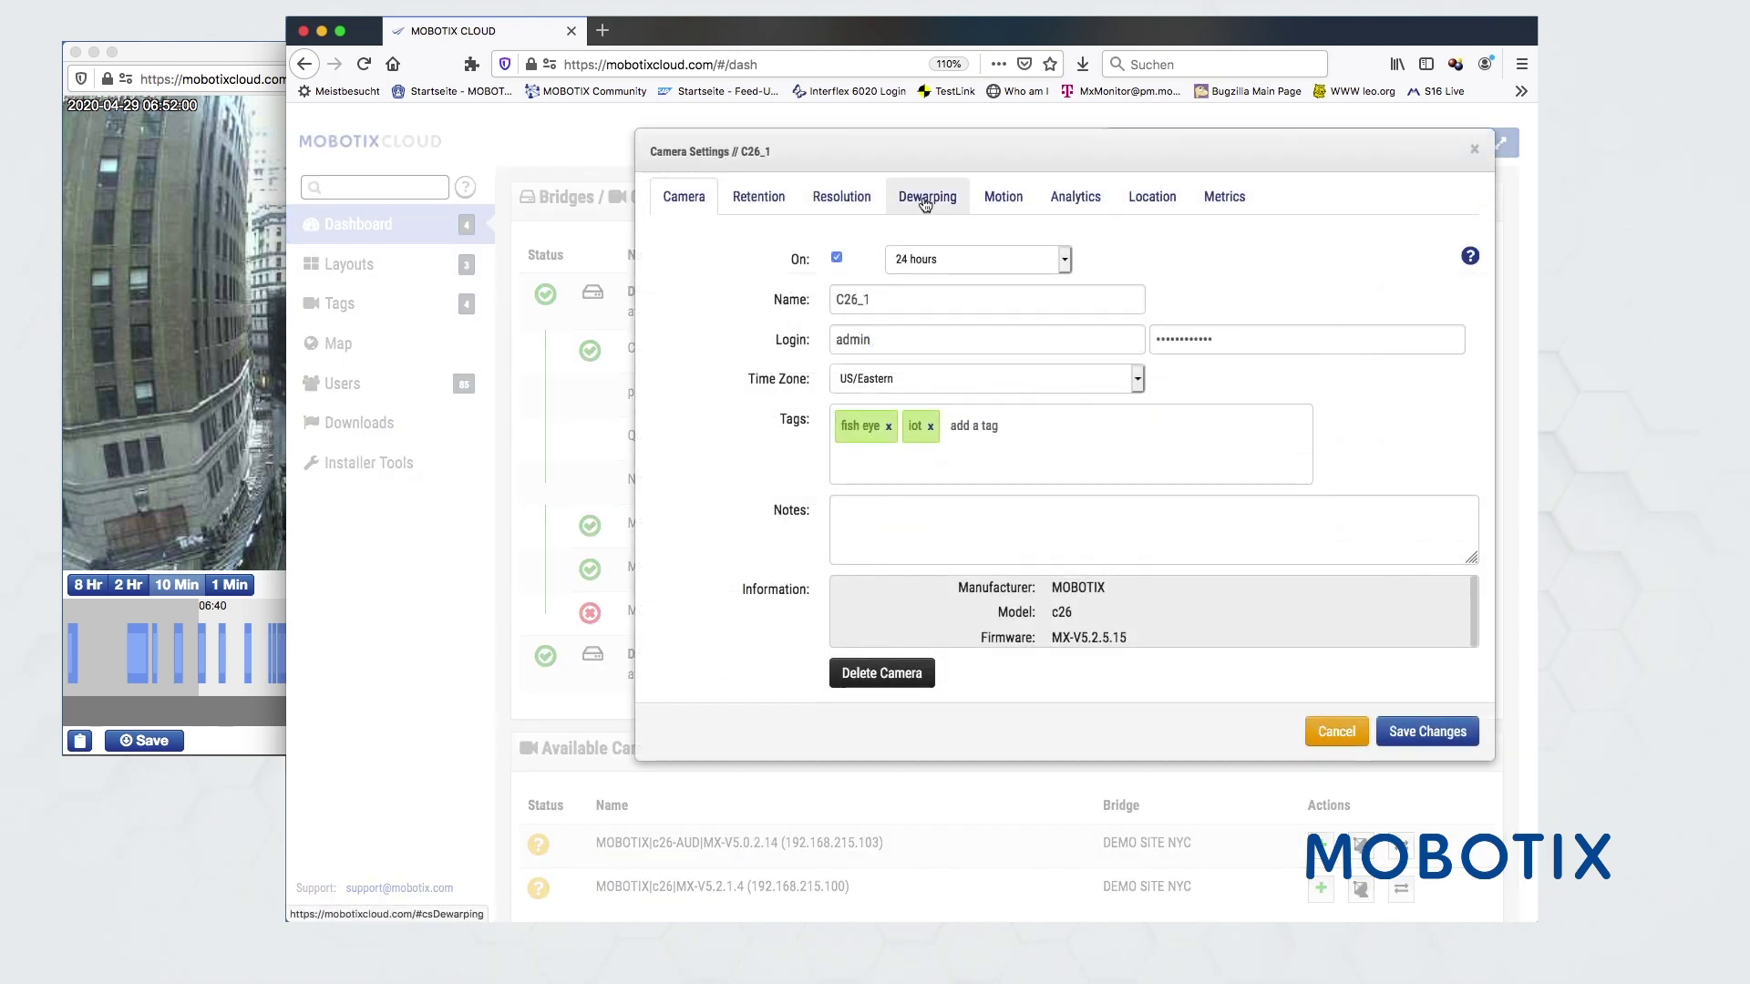
left_click(924, 202)
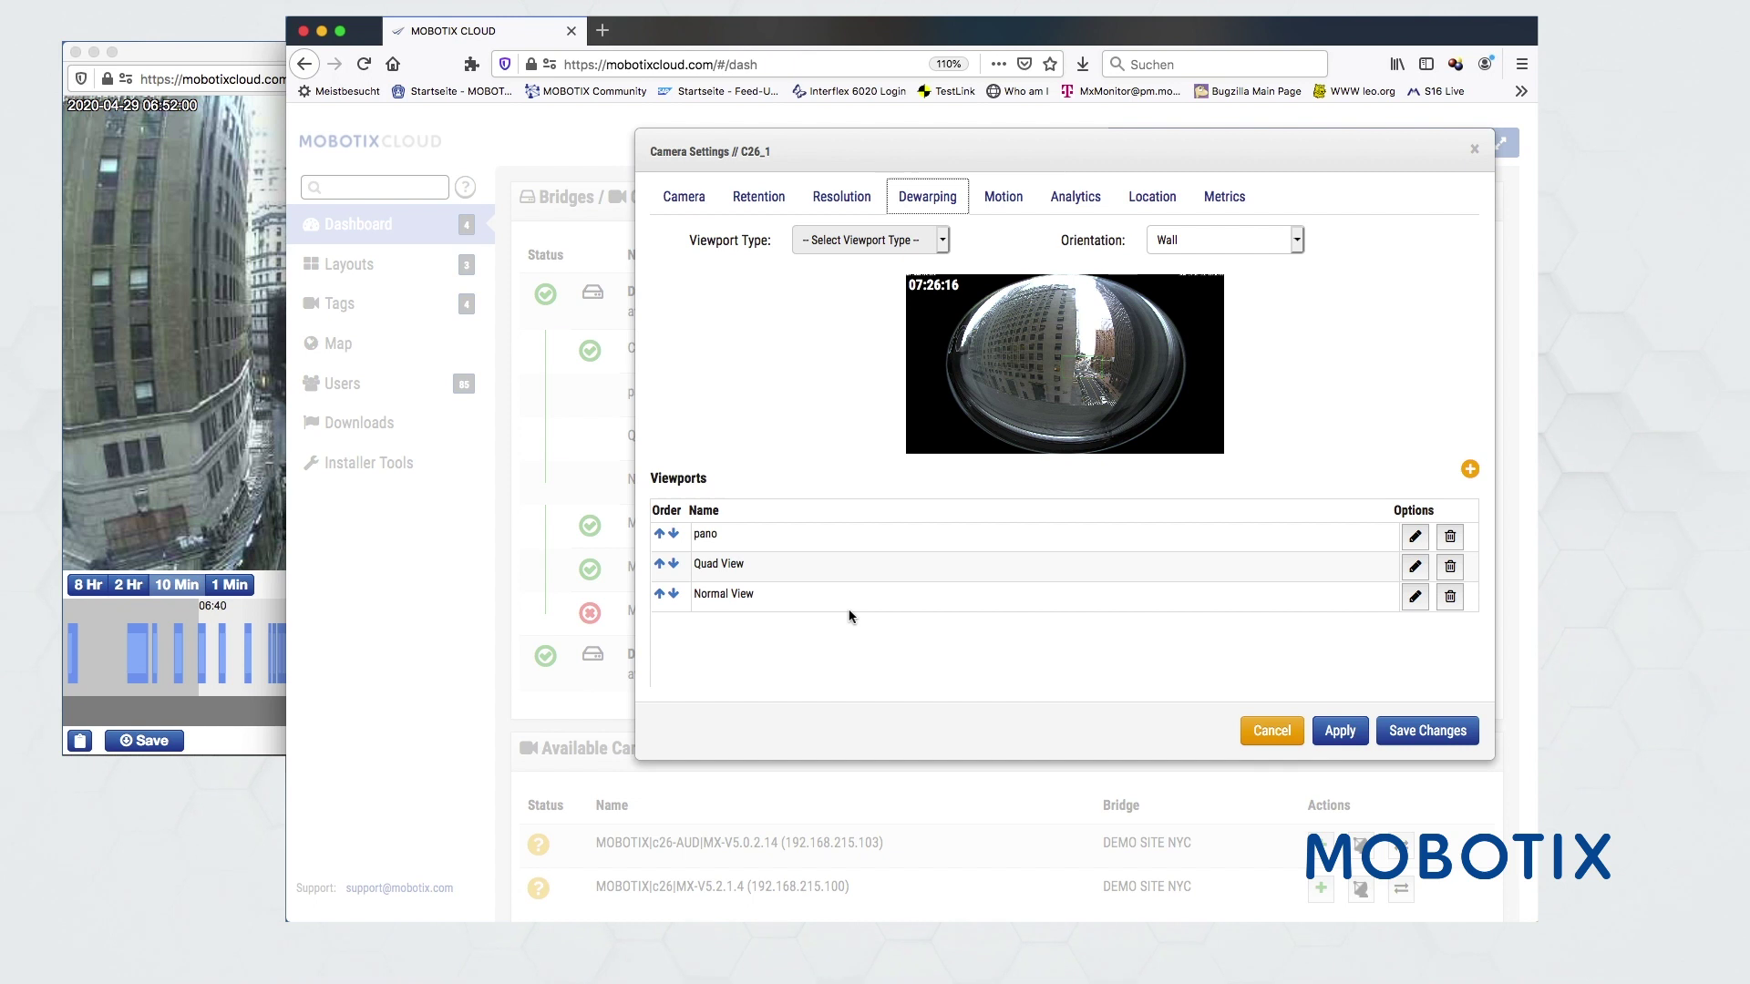
left_click(1470, 469)
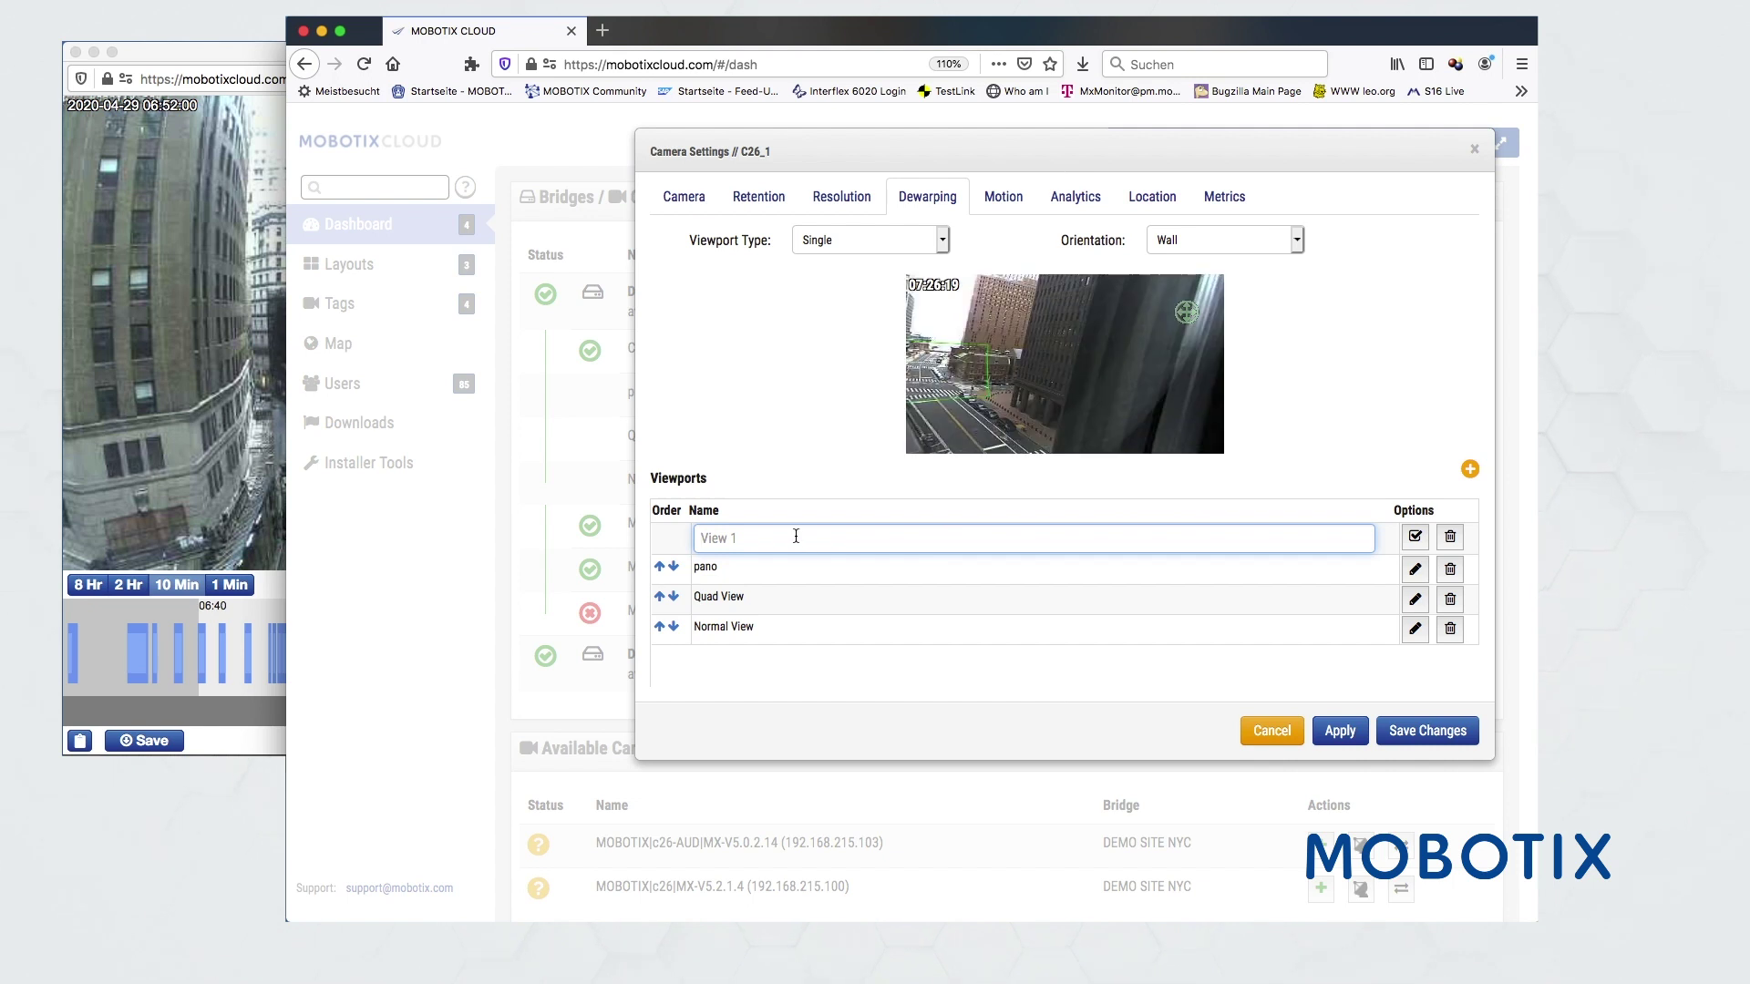
type("doppelPano")
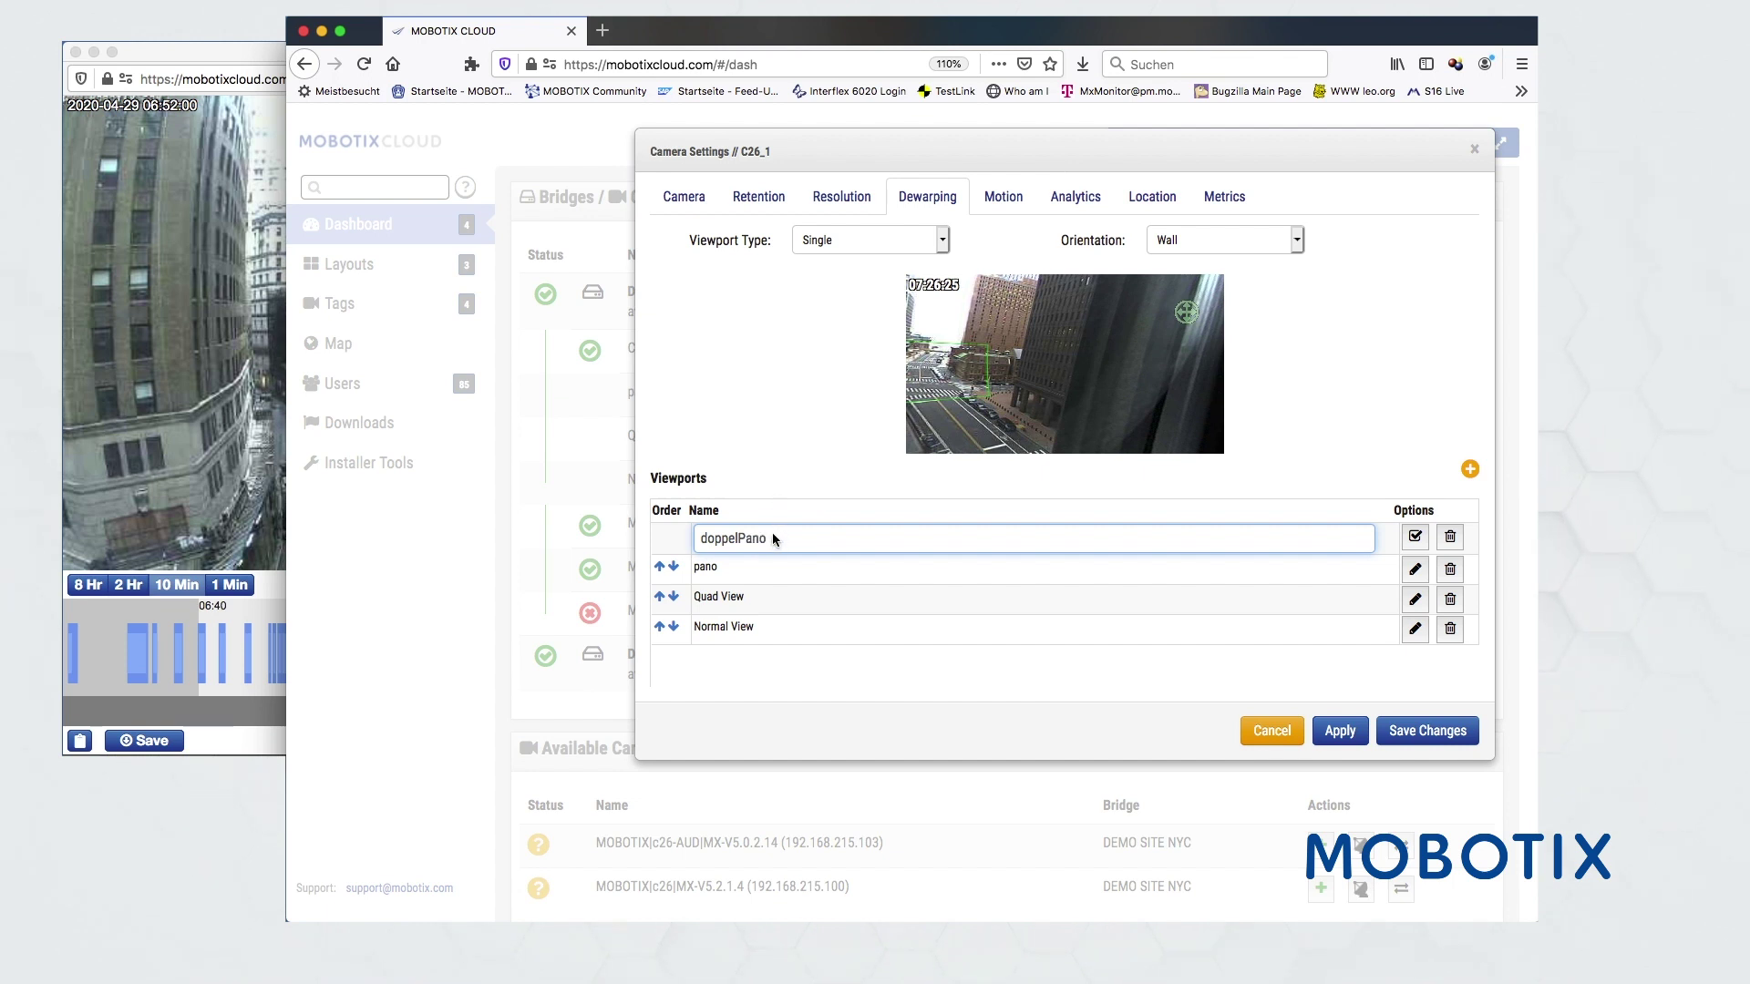
left_click(844, 246)
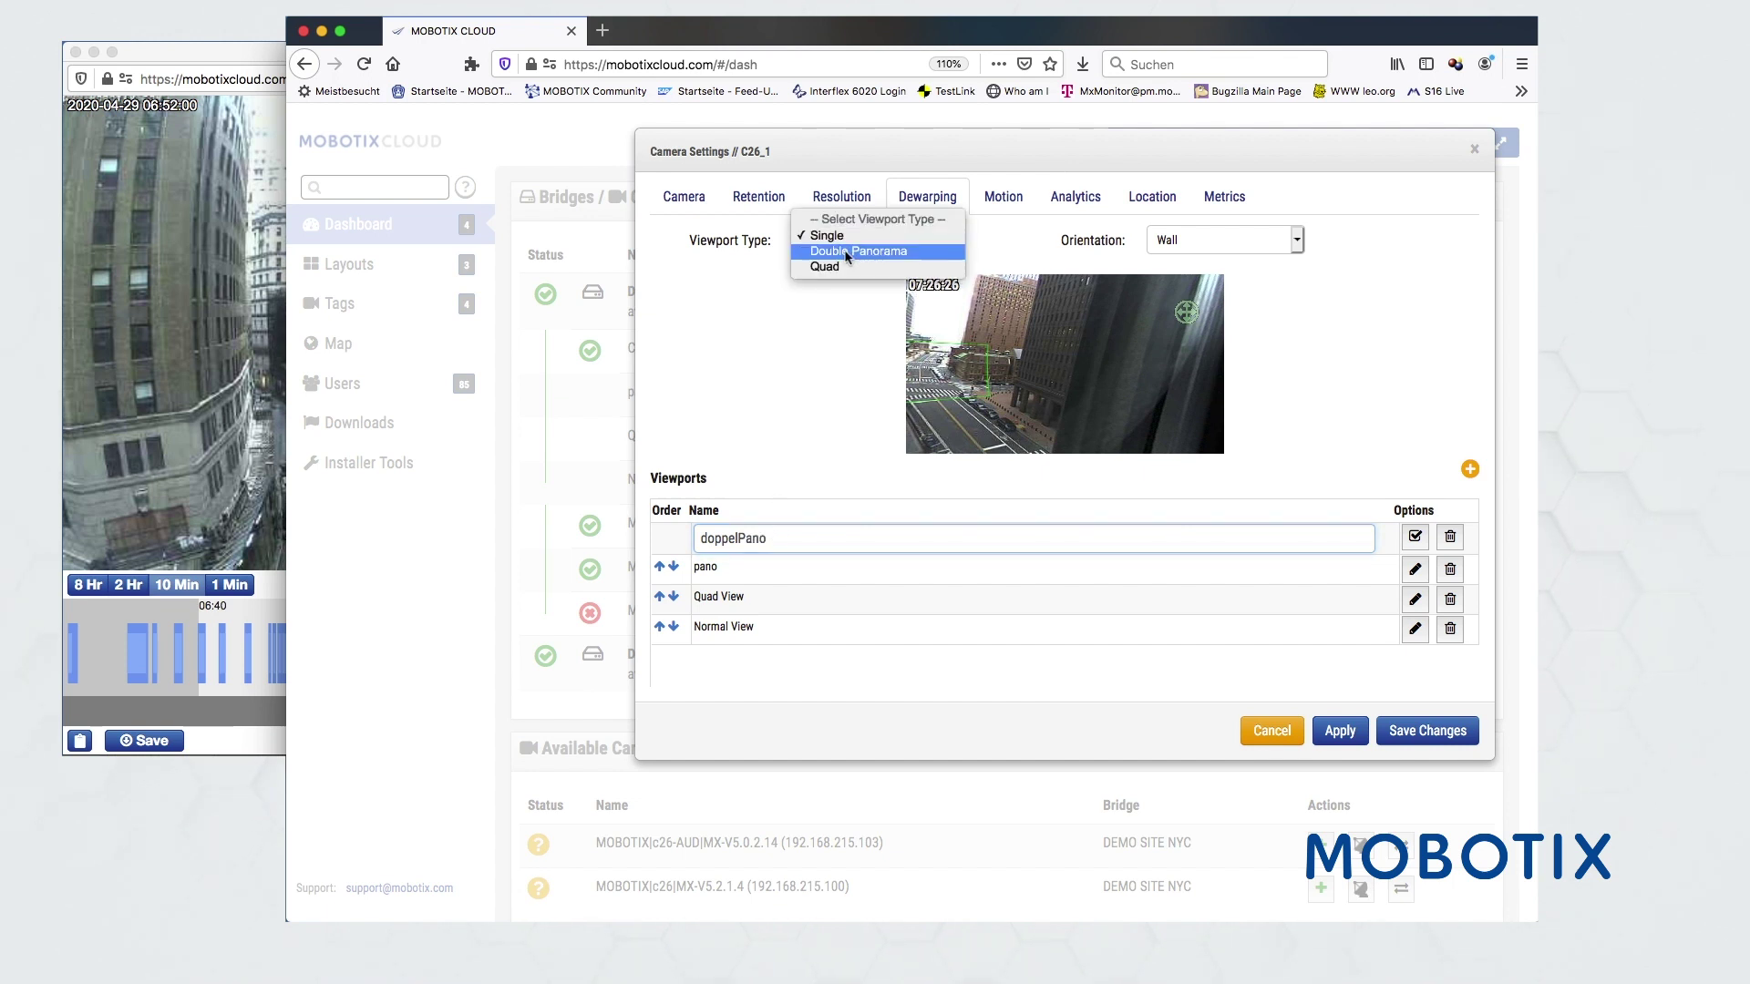
key("Escape")
key("Down")
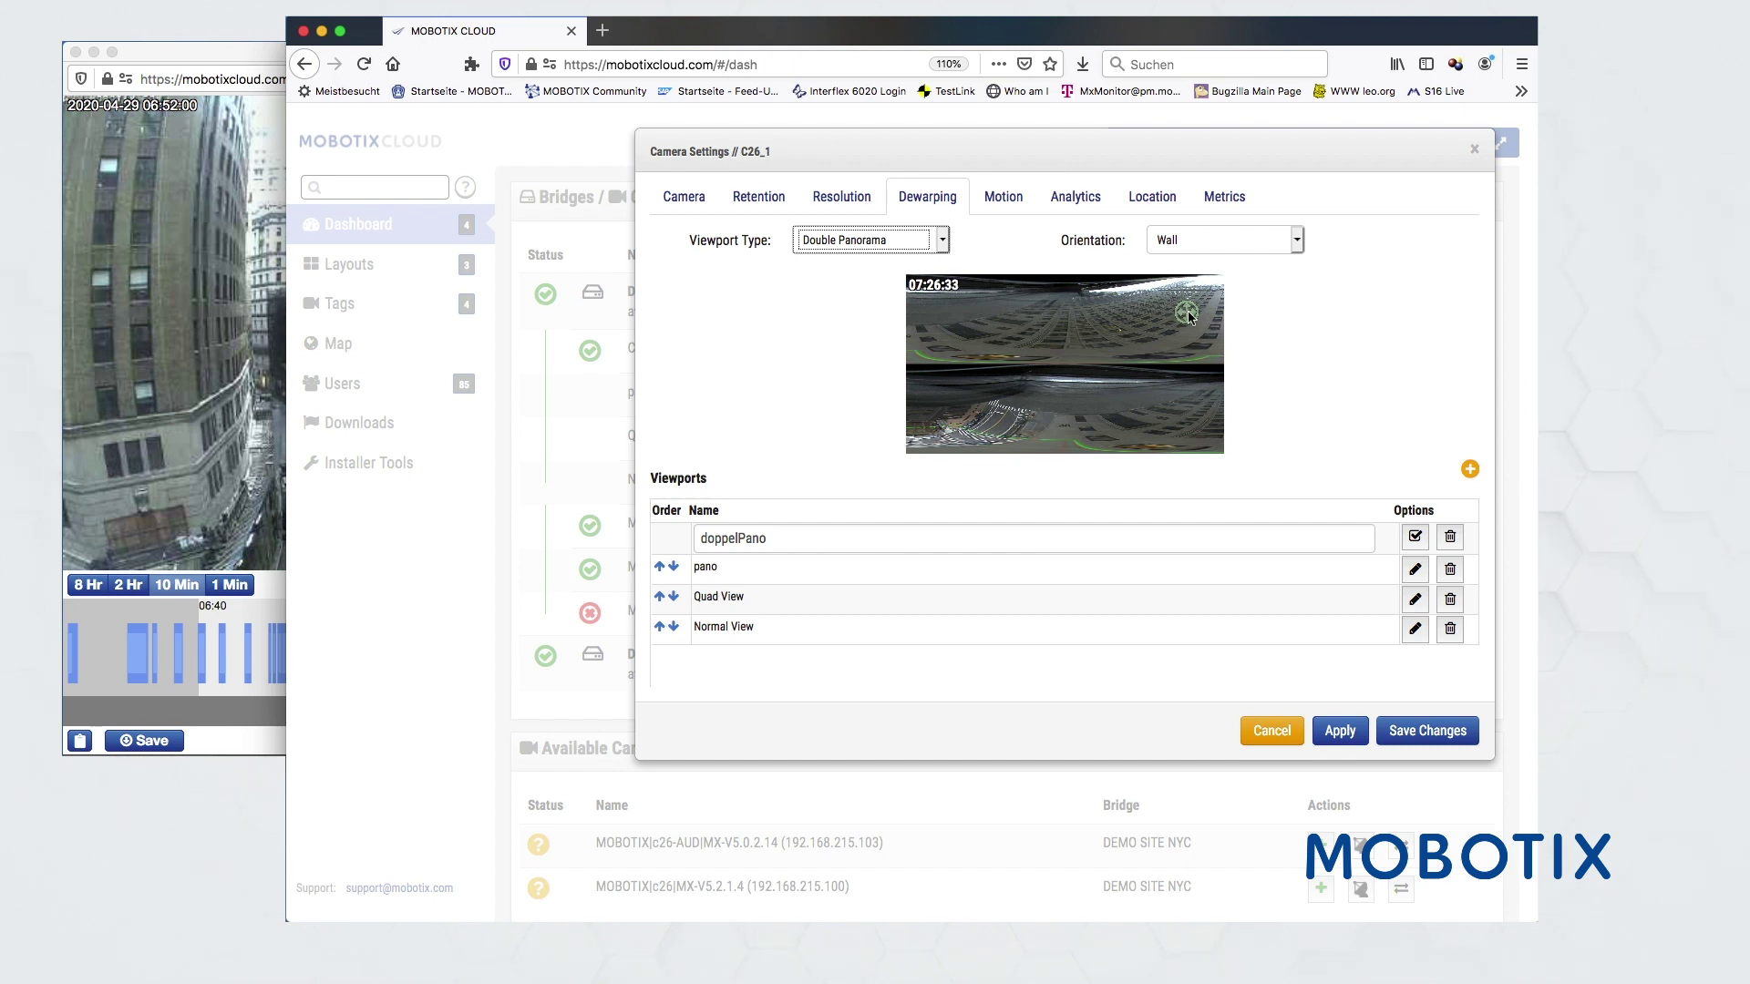
left_click(1038, 303)
mouse_move(1038, 334)
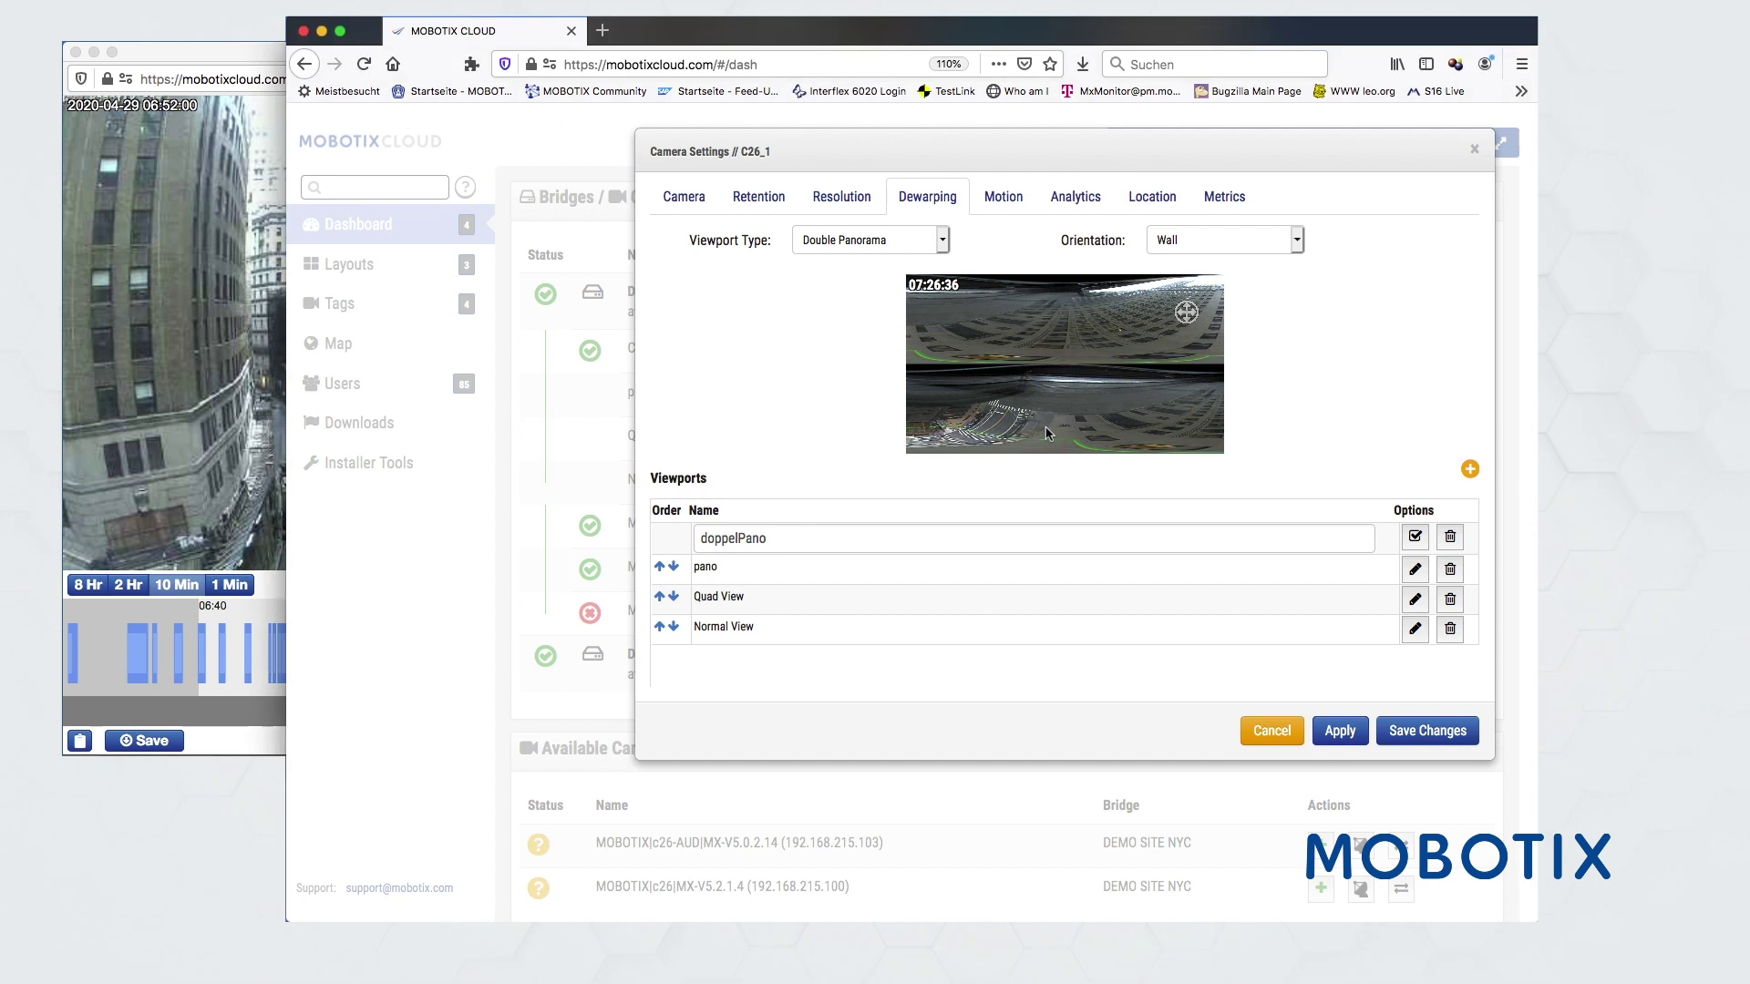
left_click(1322, 731)
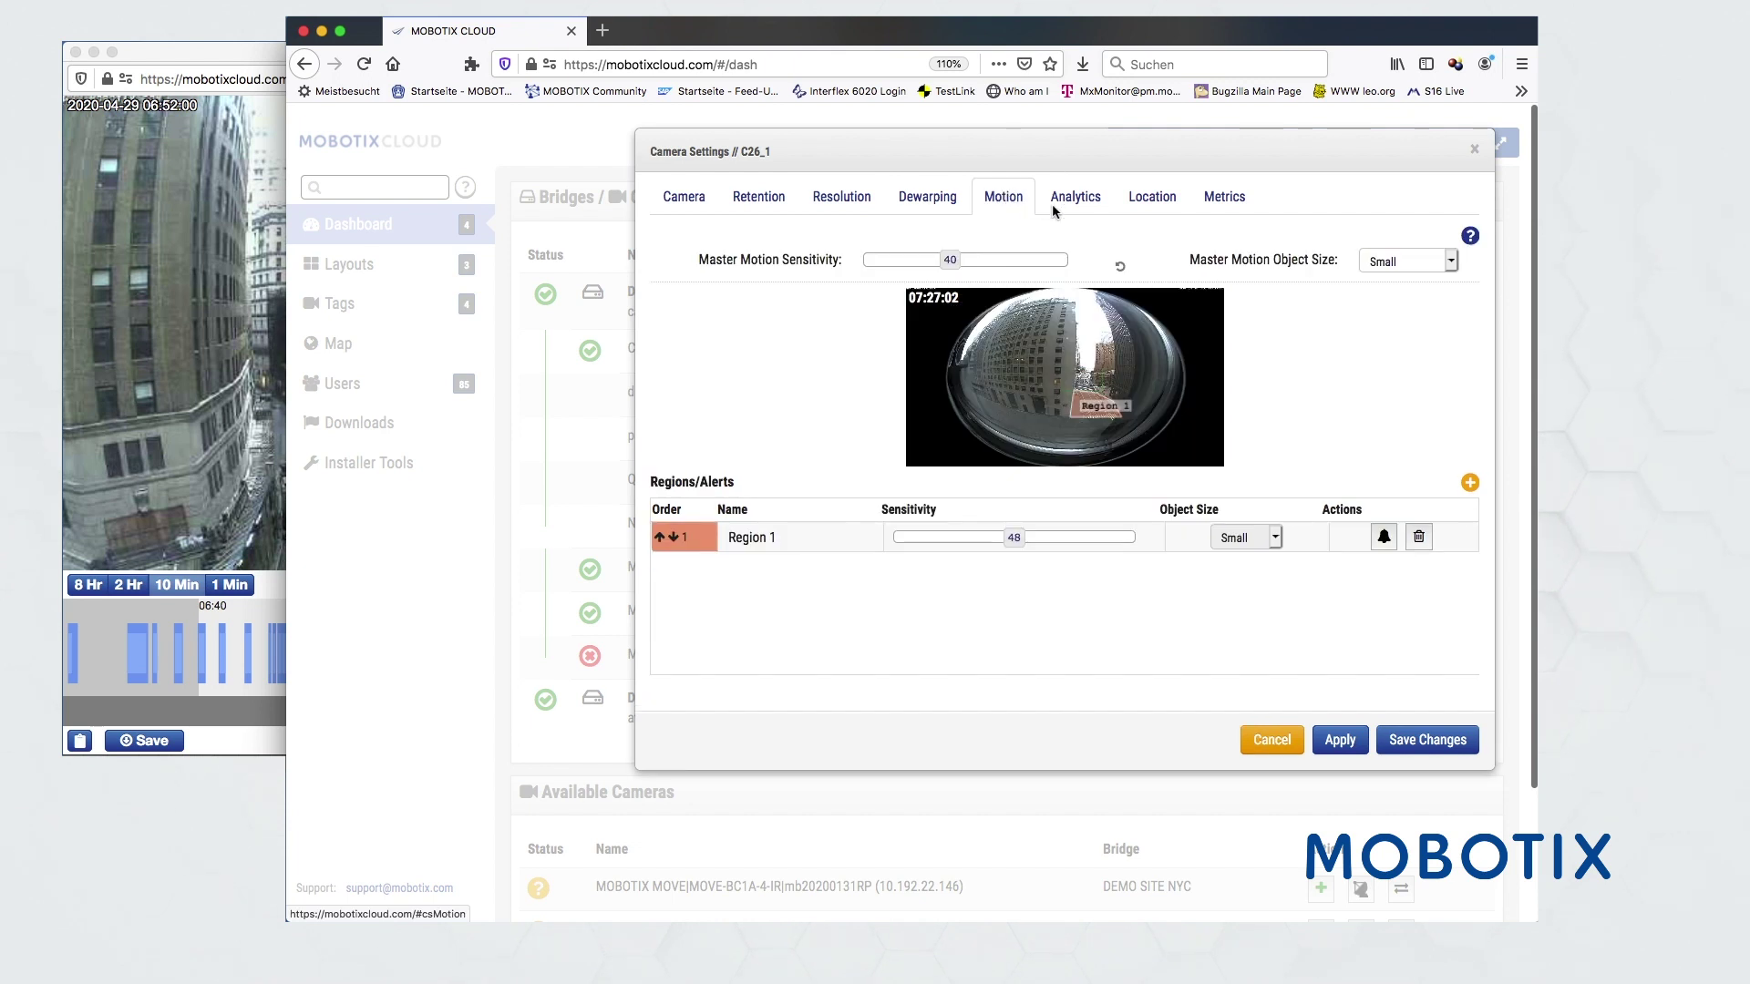
- Review C26_1's Analytics and Location tabs, then show its Cloud BW metrics chart
left_click(1085, 202)
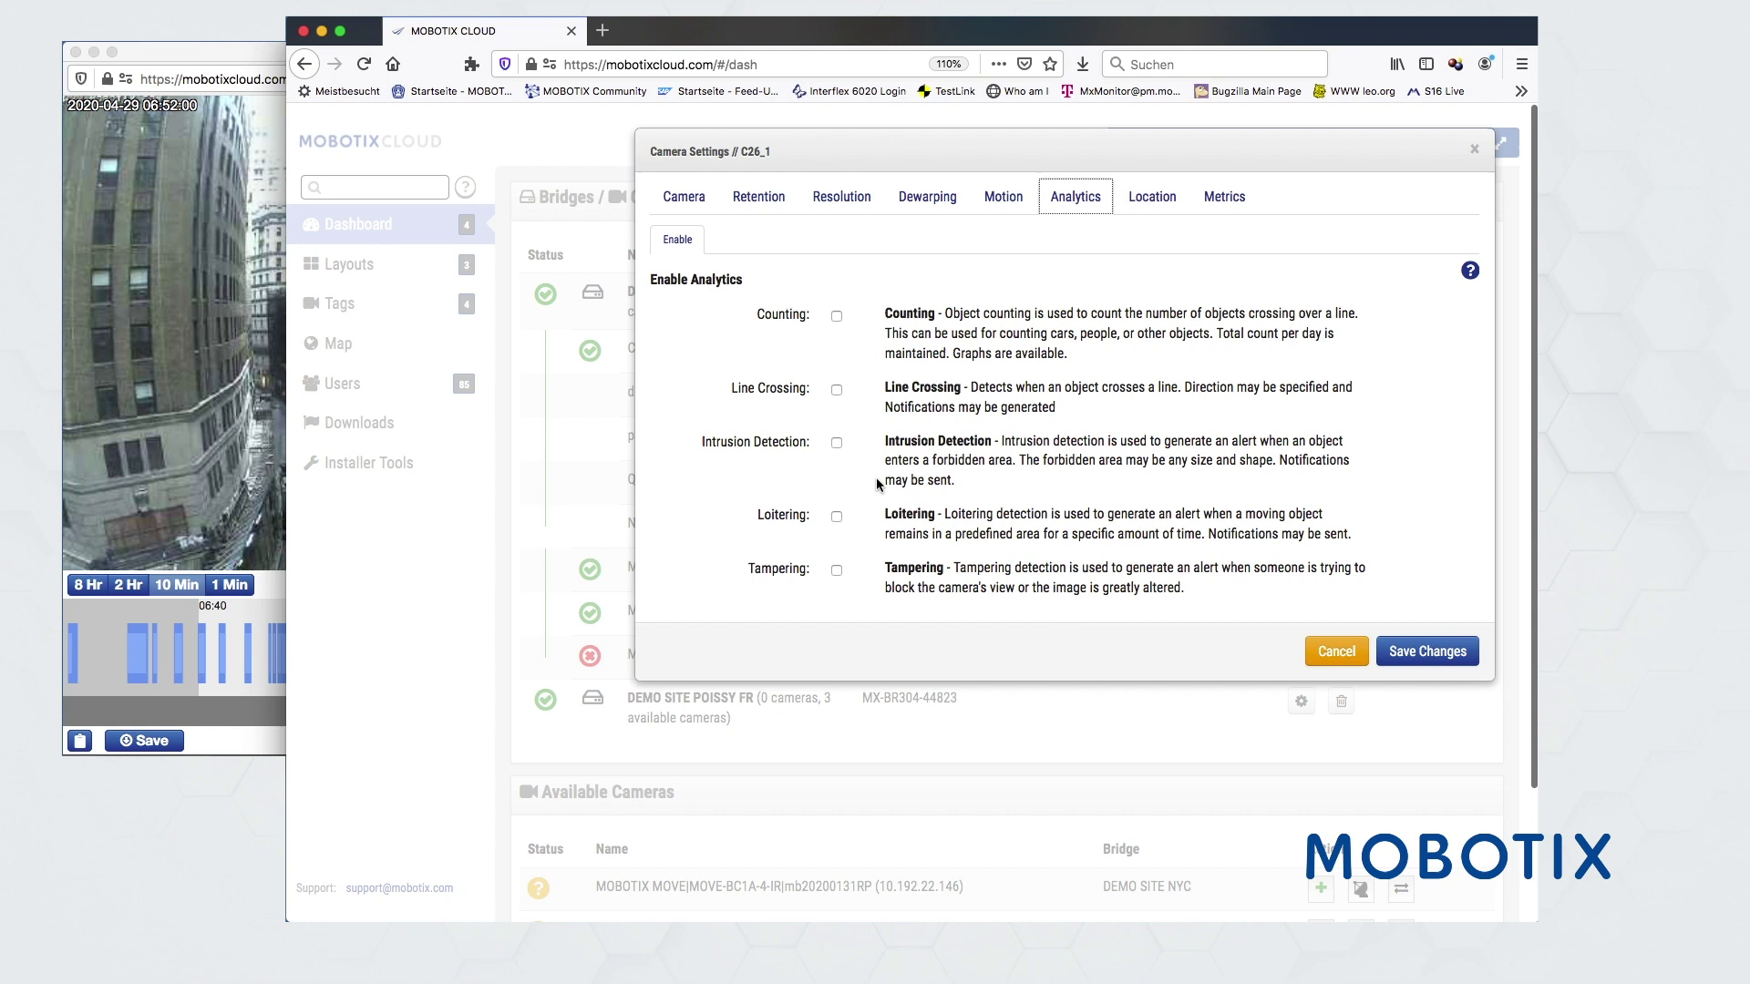
left_click(1153, 200)
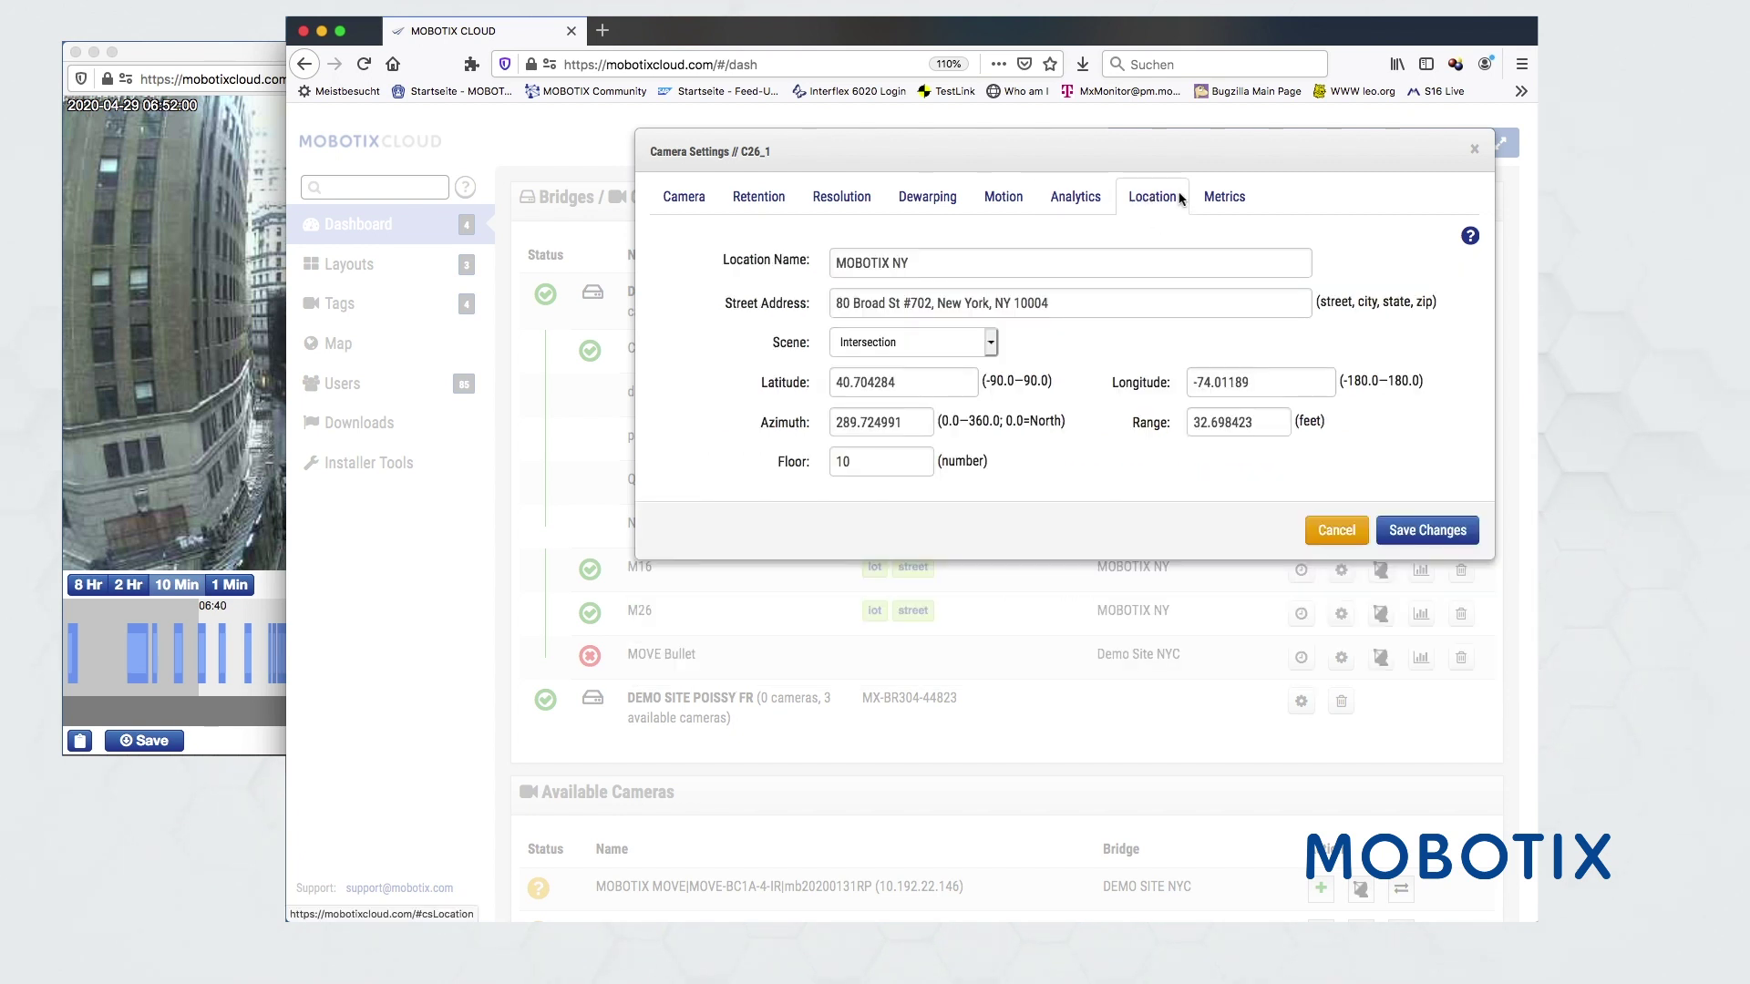
left_click(1222, 200)
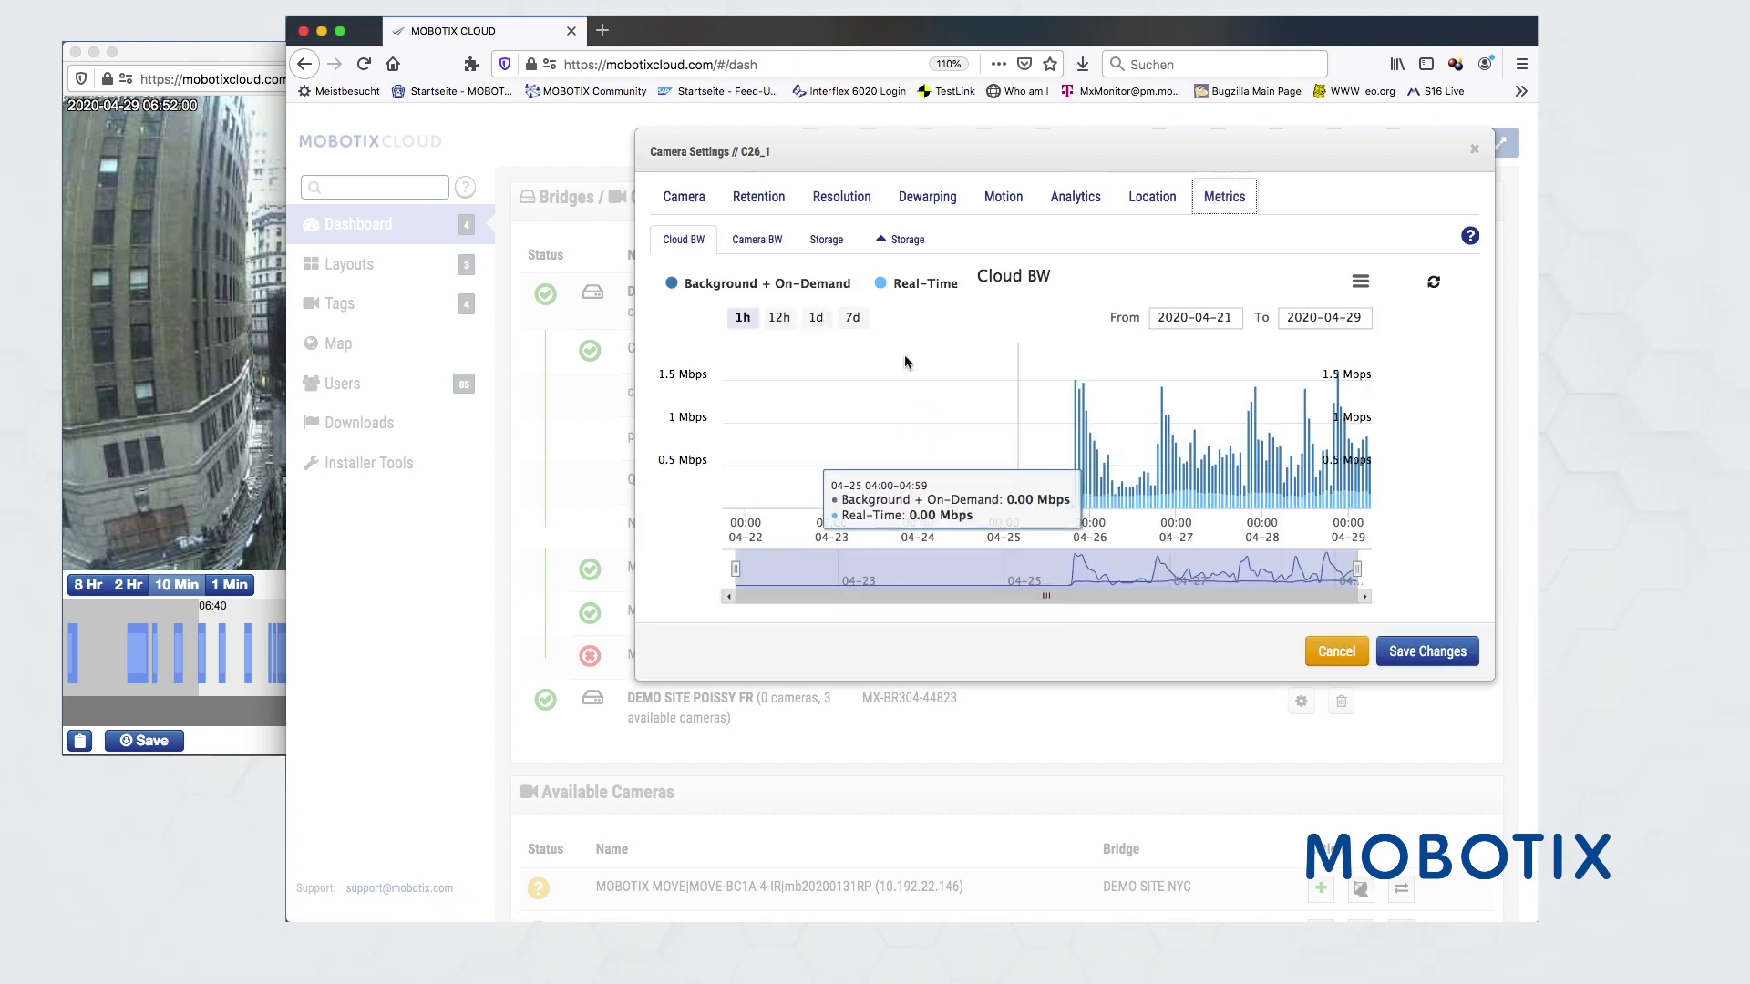
- Compare C26_1's bandwidth and 7-day storage charts, view Delta Storage, then cancel without saving
left_click(763, 244)
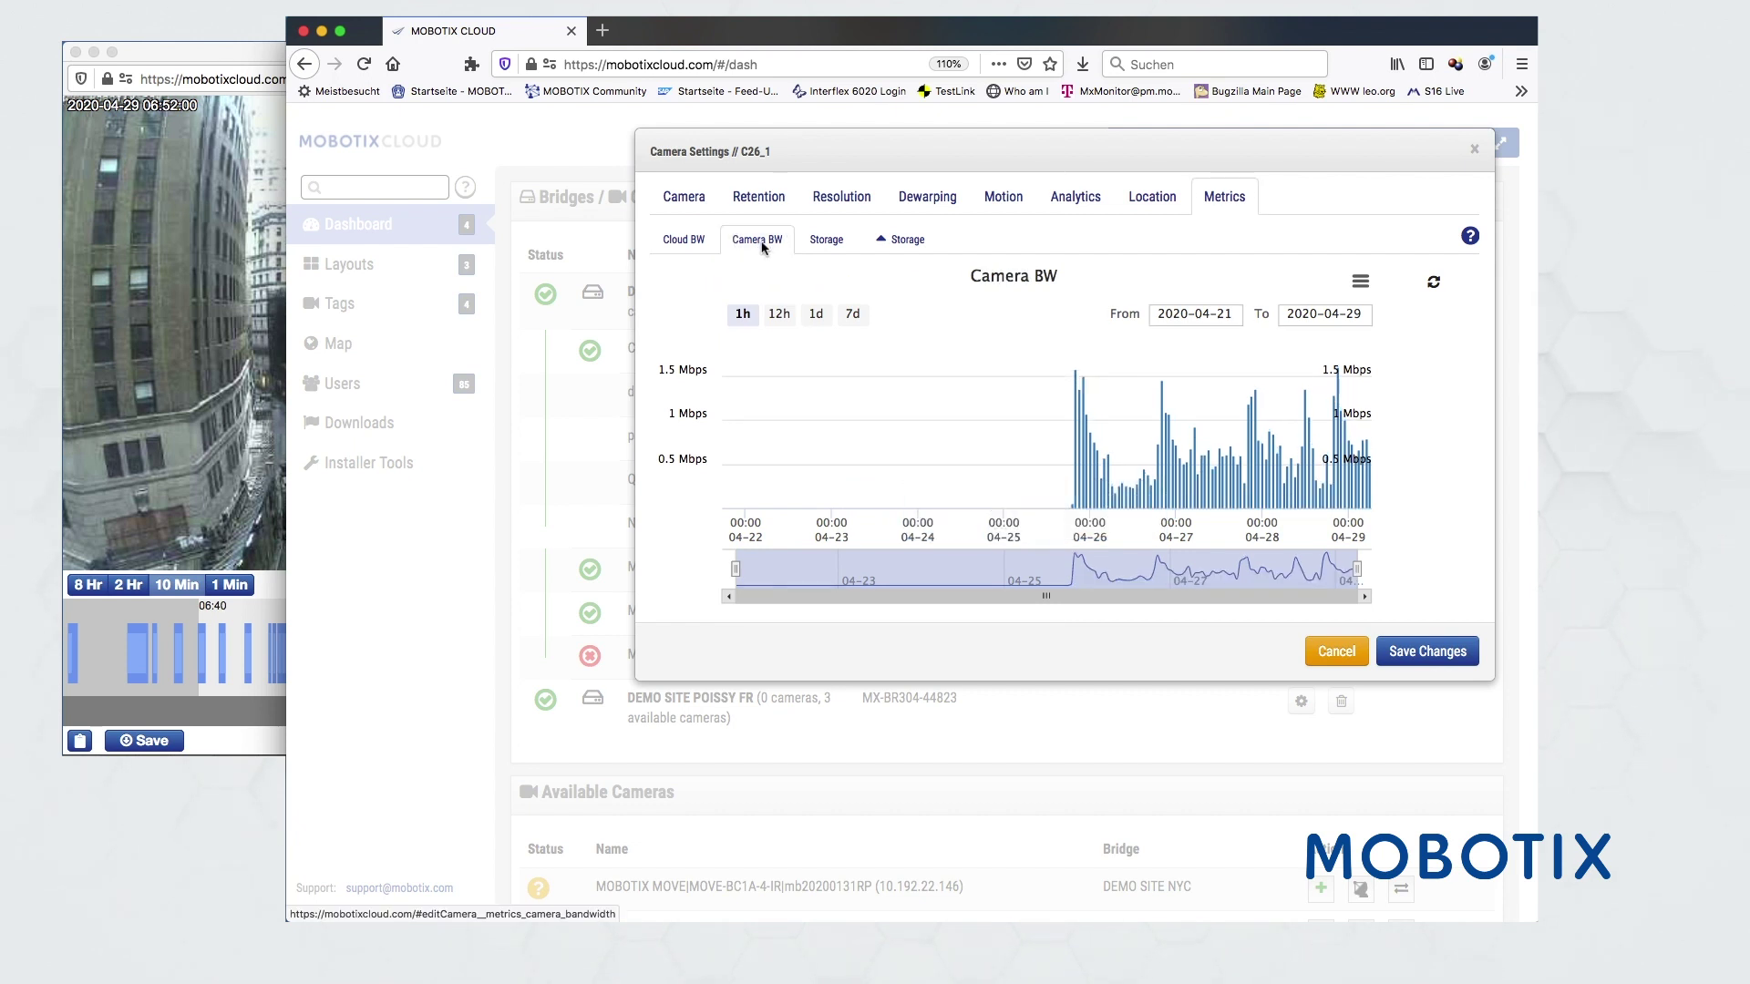
left_click(691, 244)
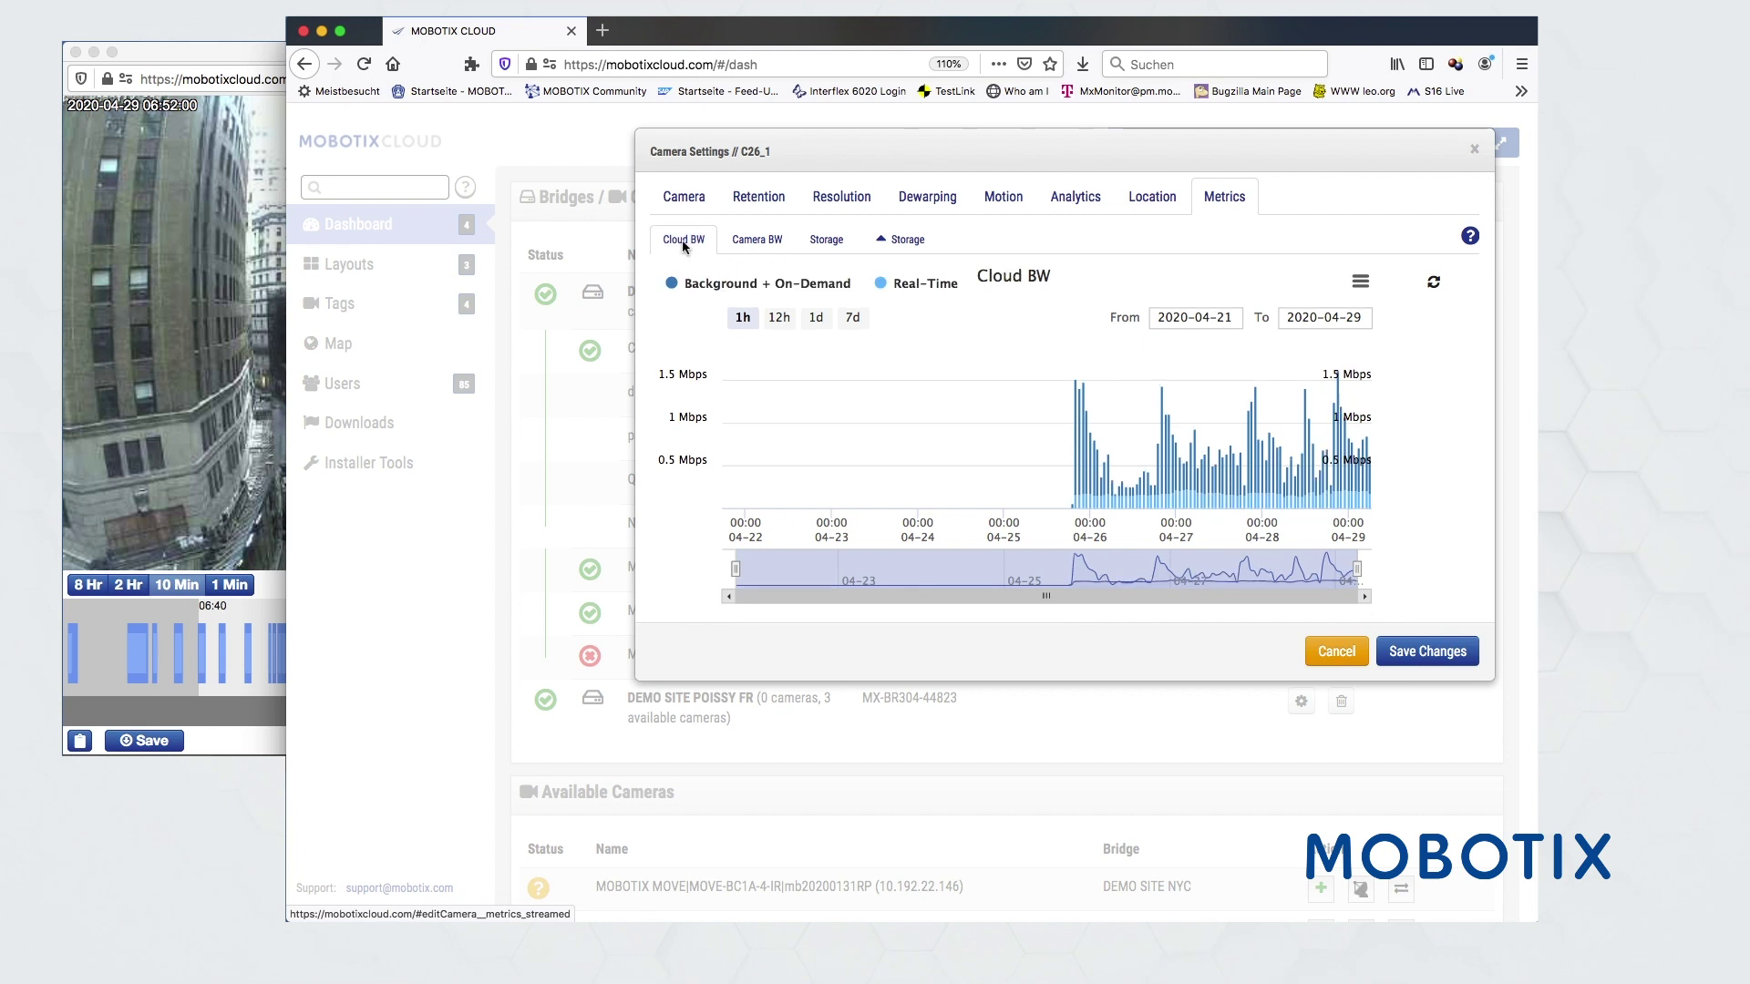
left_click(824, 241)
mouse_move(1194, 455)
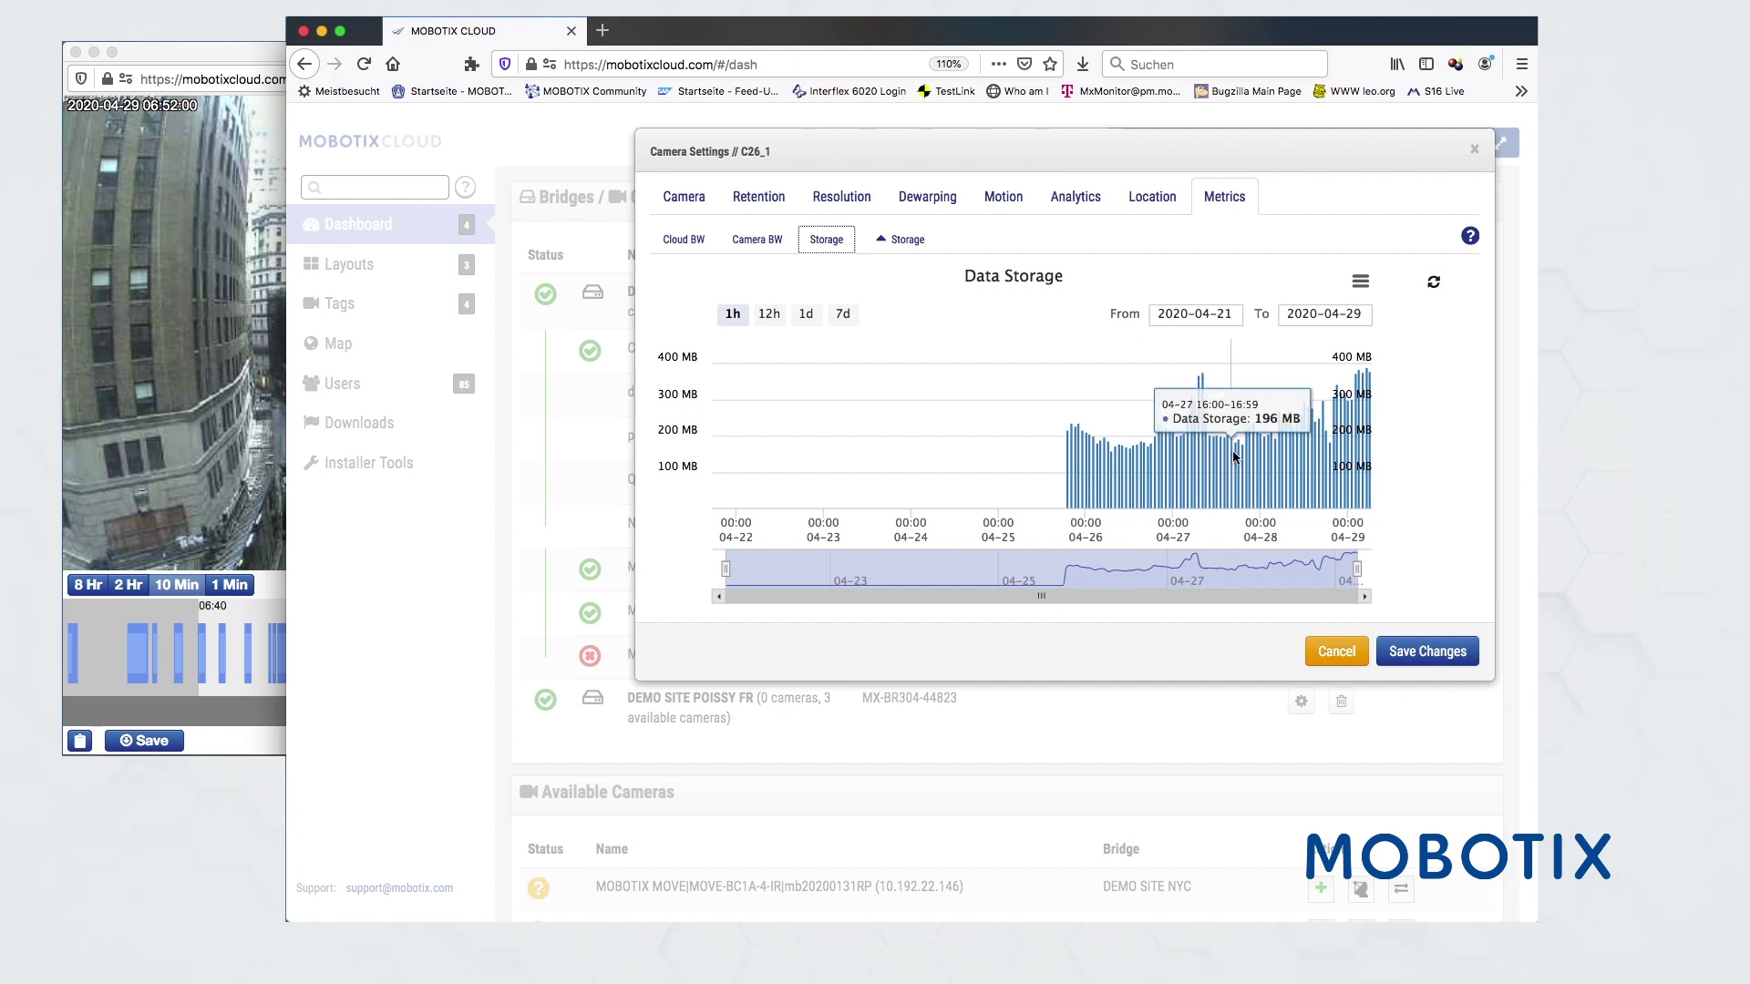
left_click(841, 315)
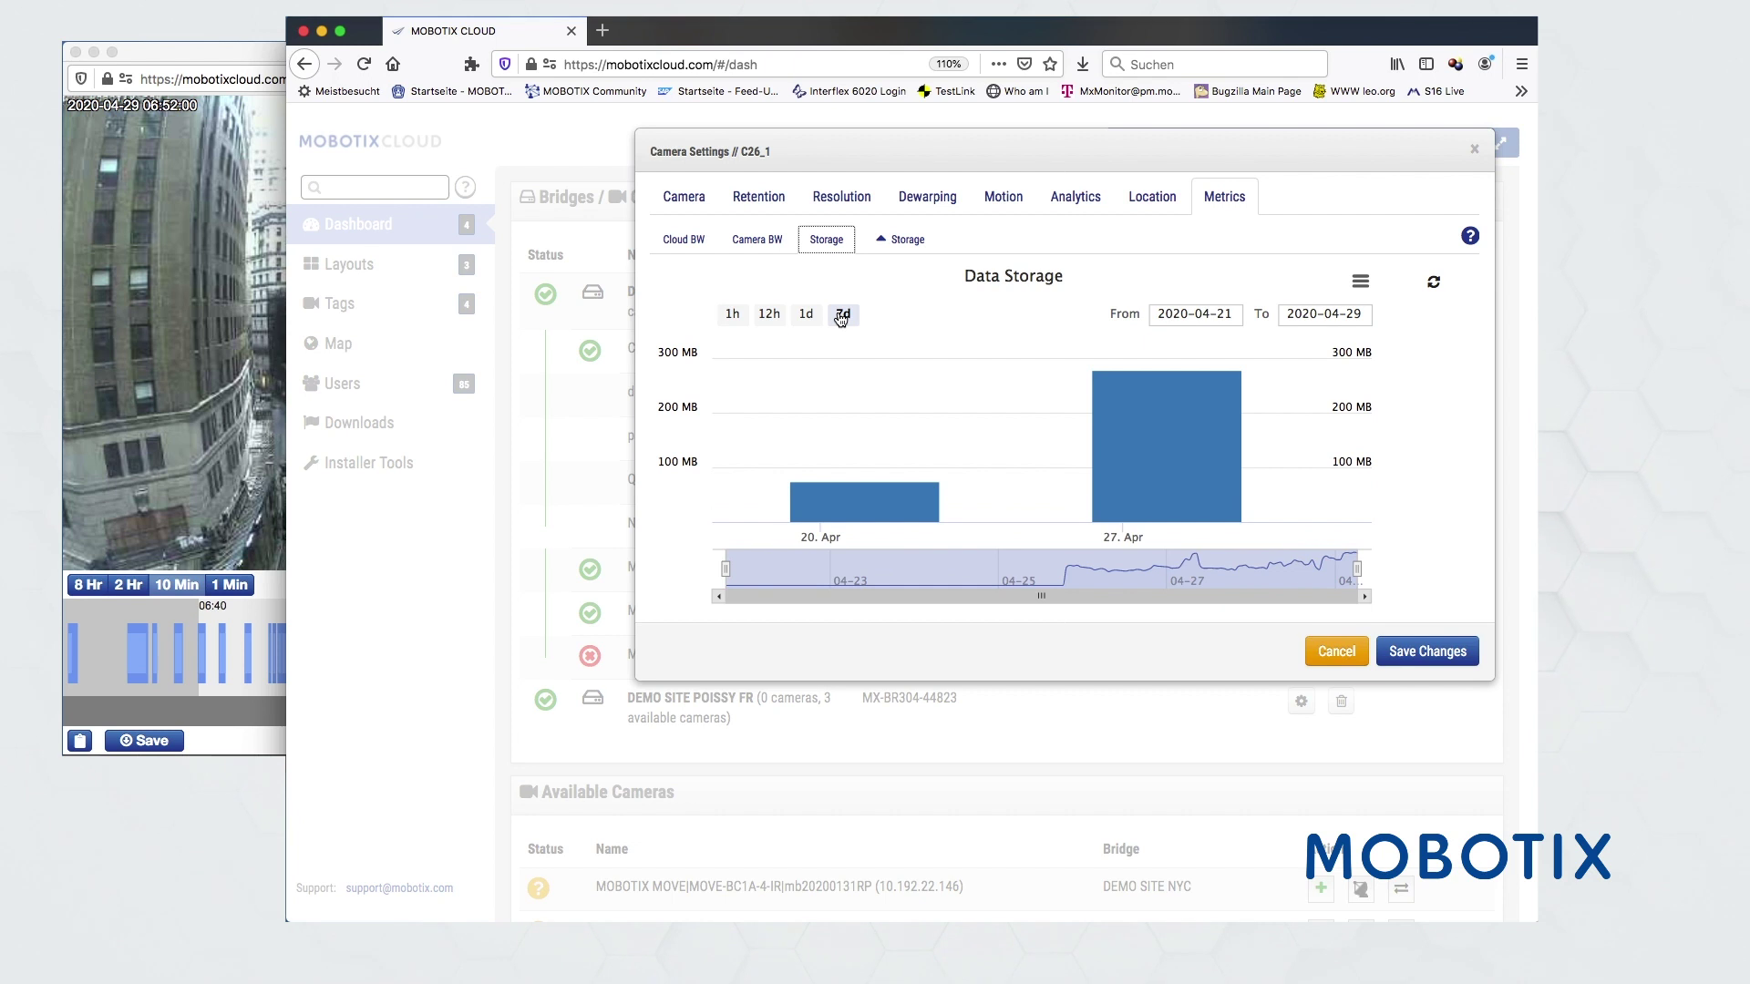
left_click(906, 240)
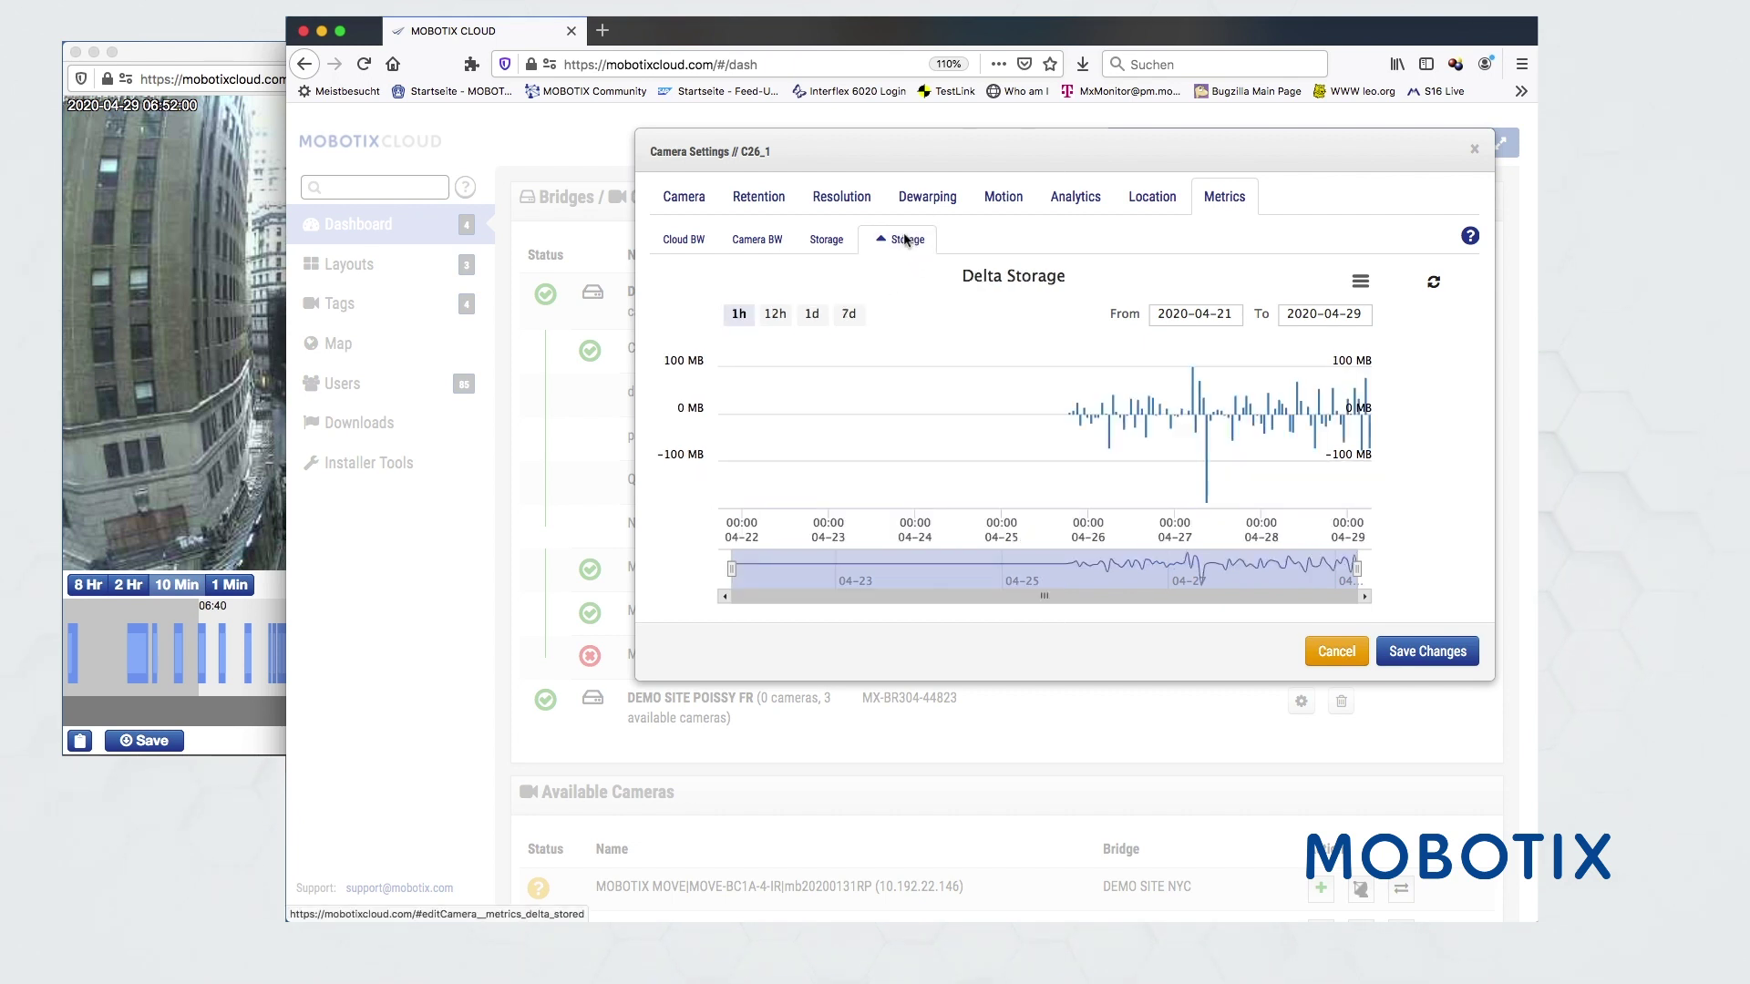
left_click(897, 240)
left_click(1330, 649)
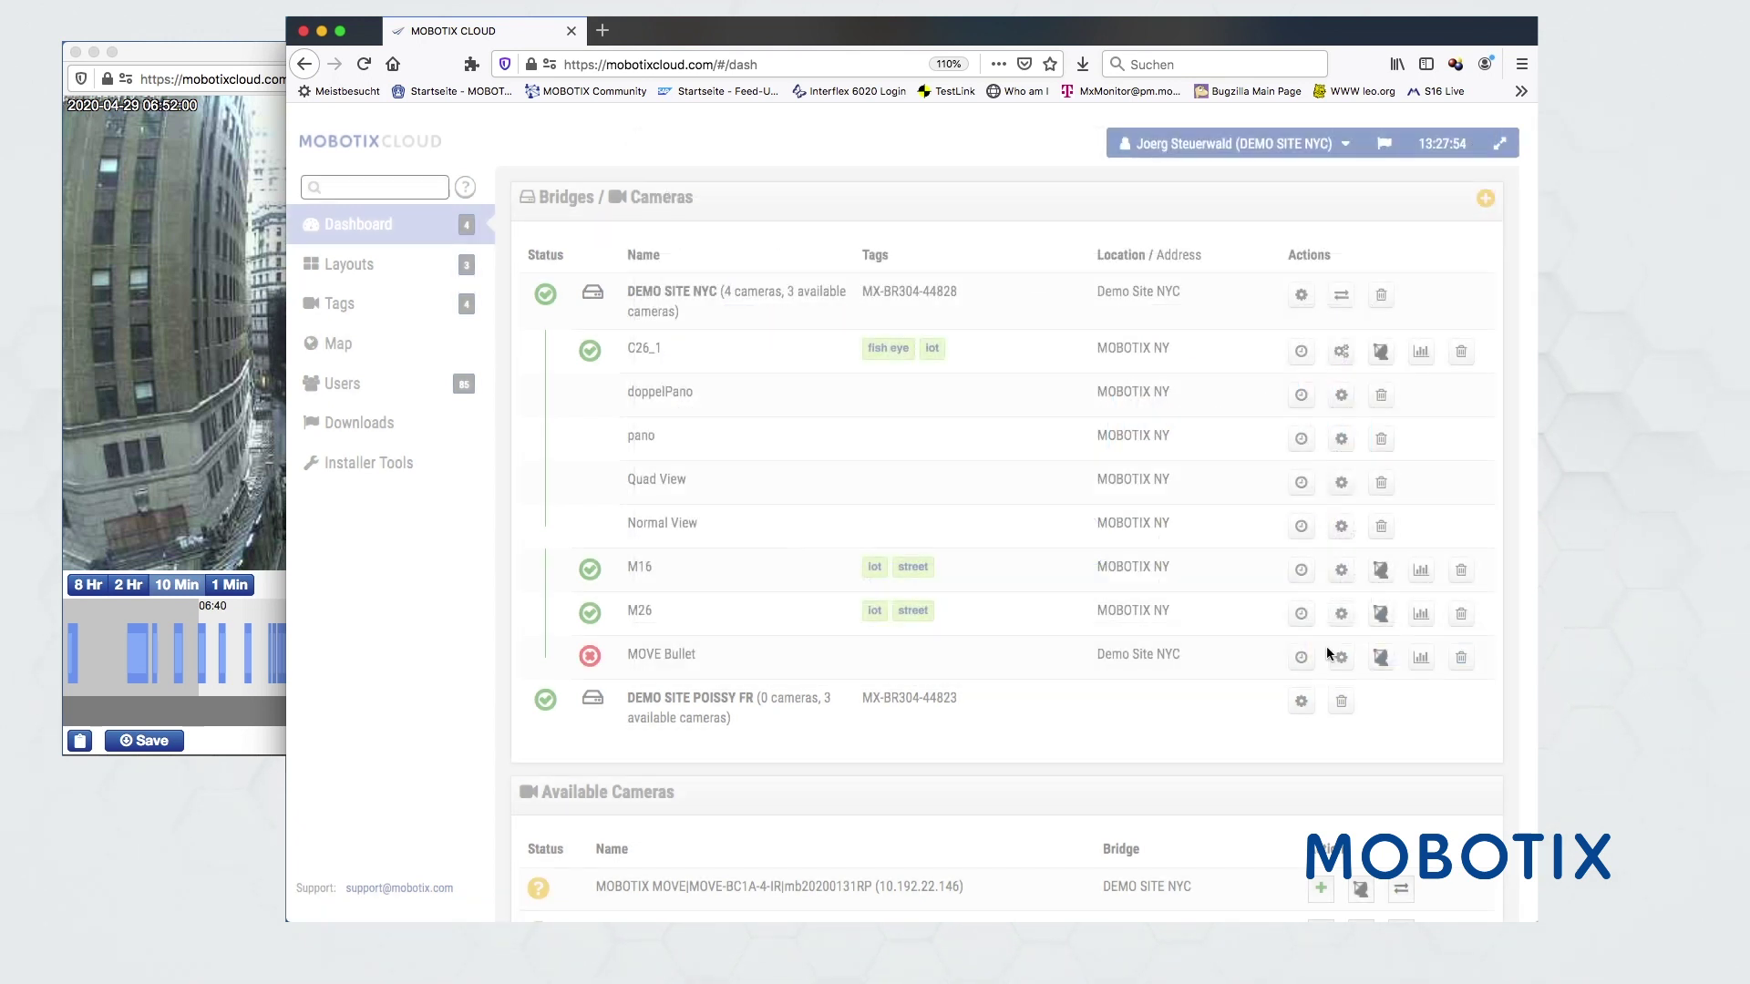
- Open the Dewarping layout and zoom into its dewarped C26 street and building views
left_click(352, 264)
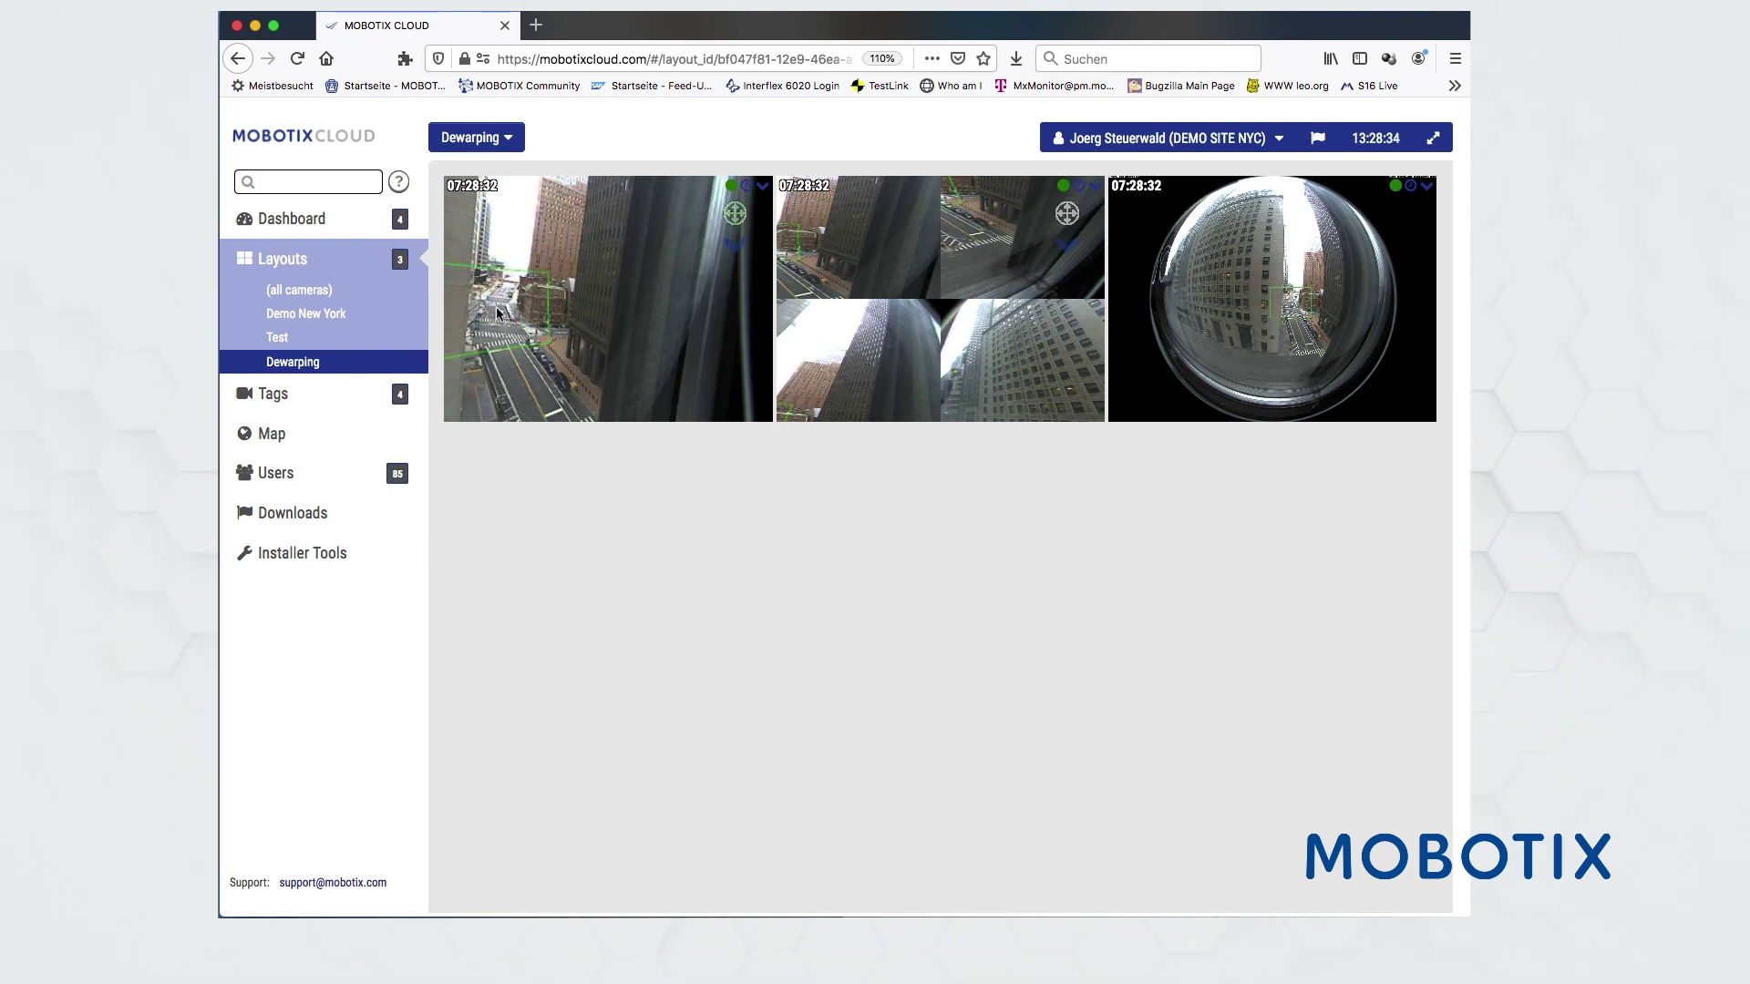
scroll(496, 312, "down", 2)
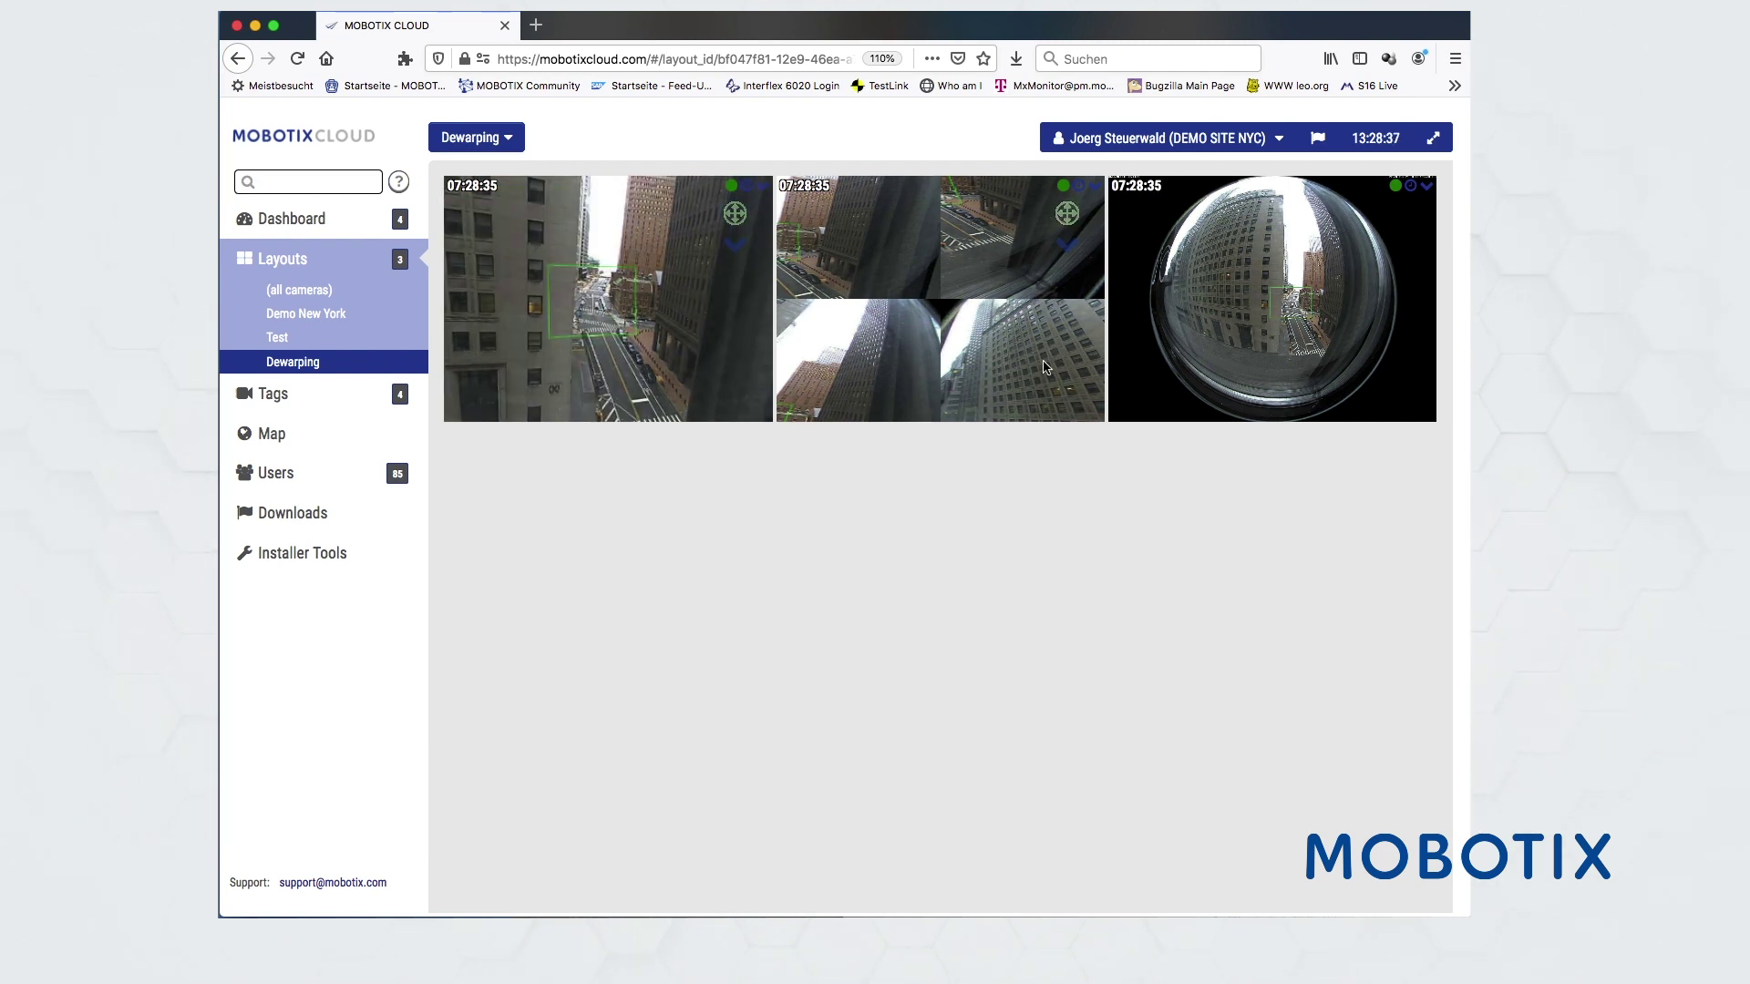
scroll(1048, 369, "down", 2)
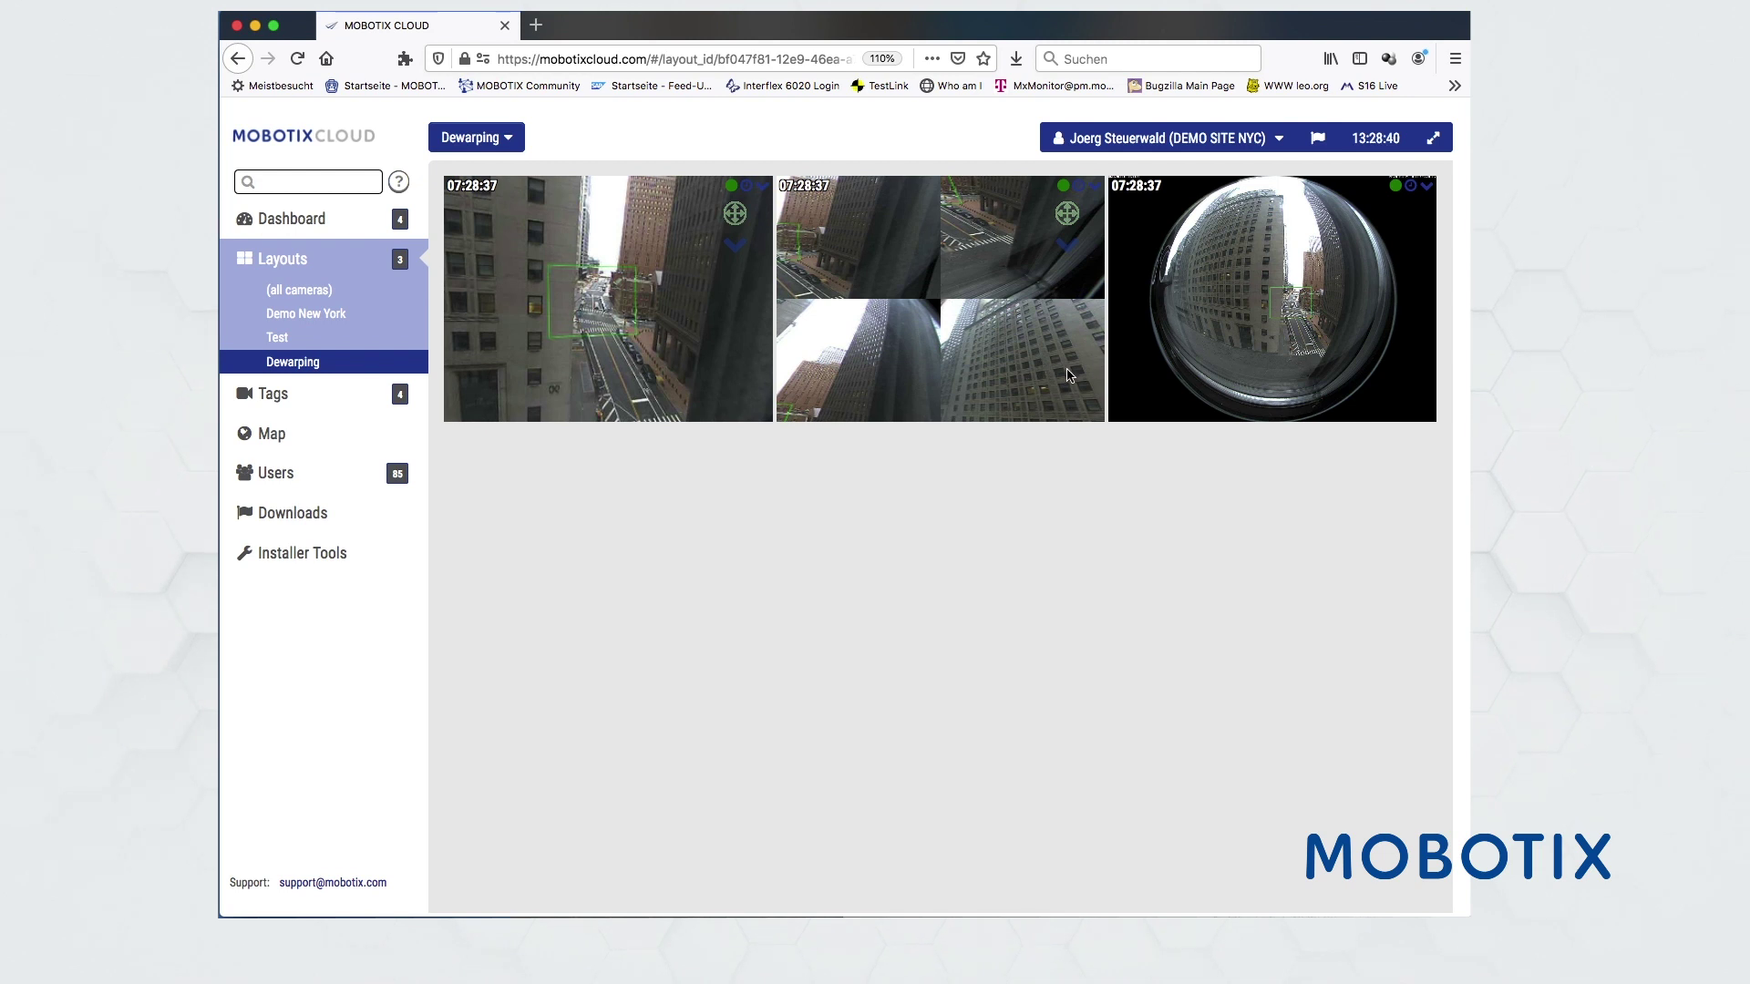
scroll(1069, 375, "down", 2)
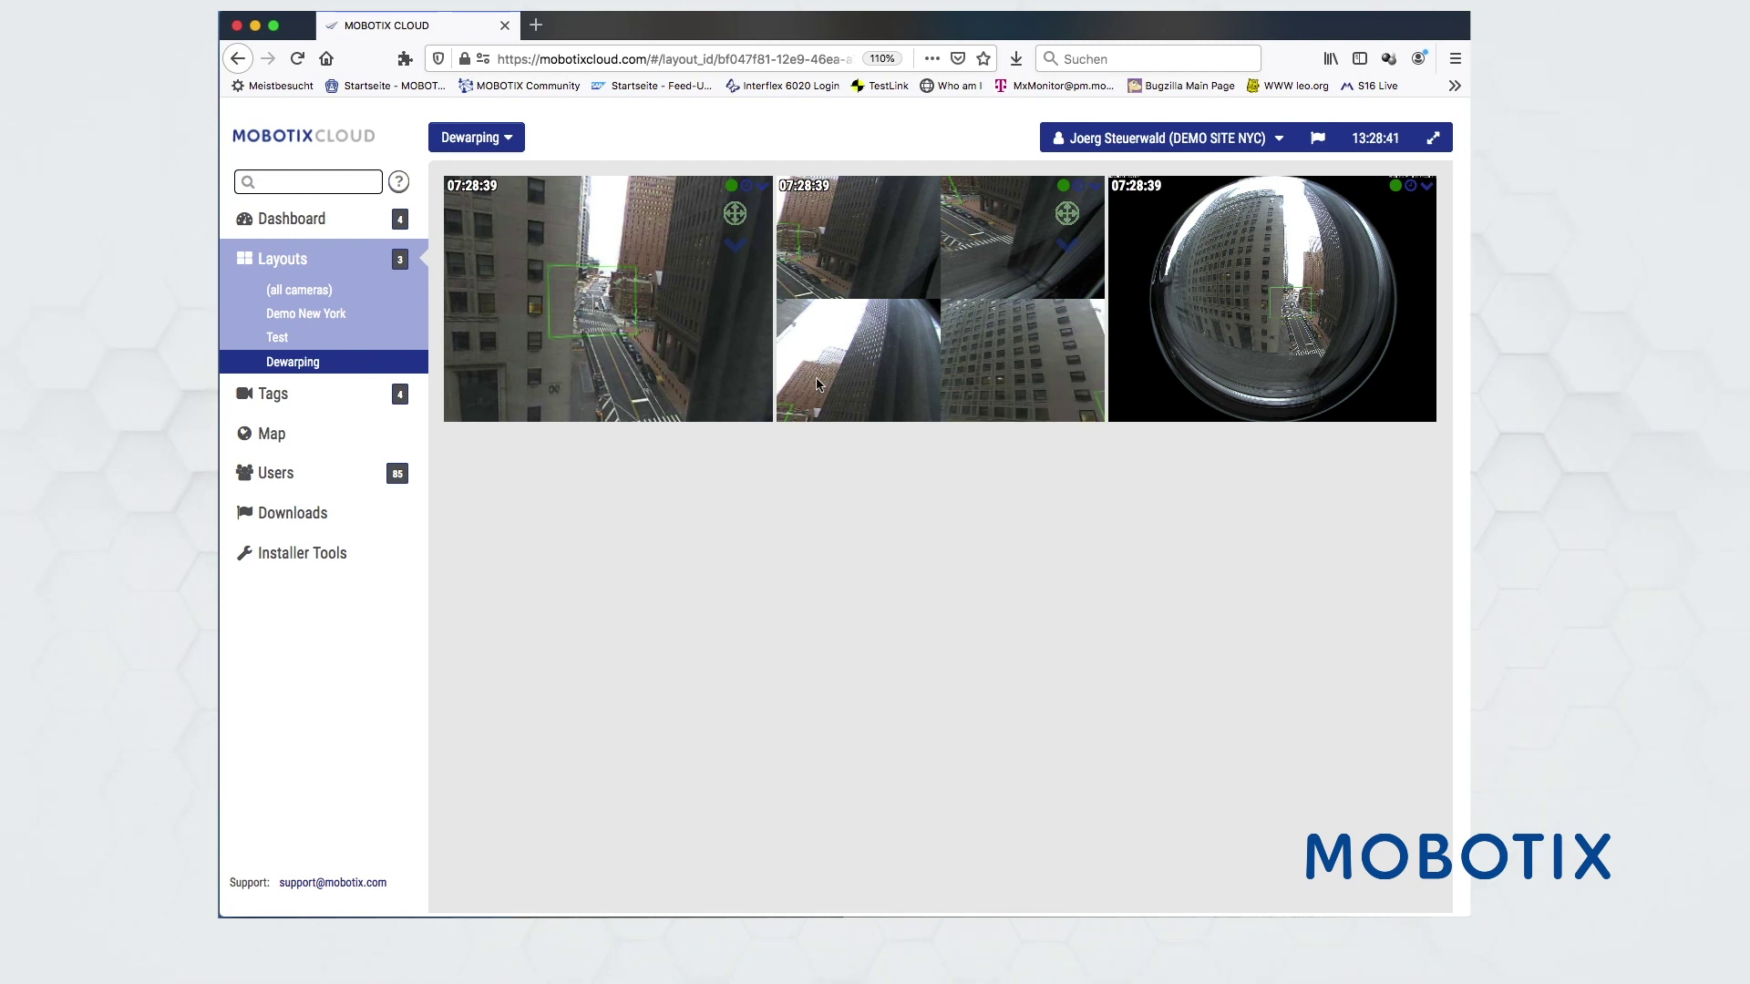
scroll(818, 383, "up", 2)
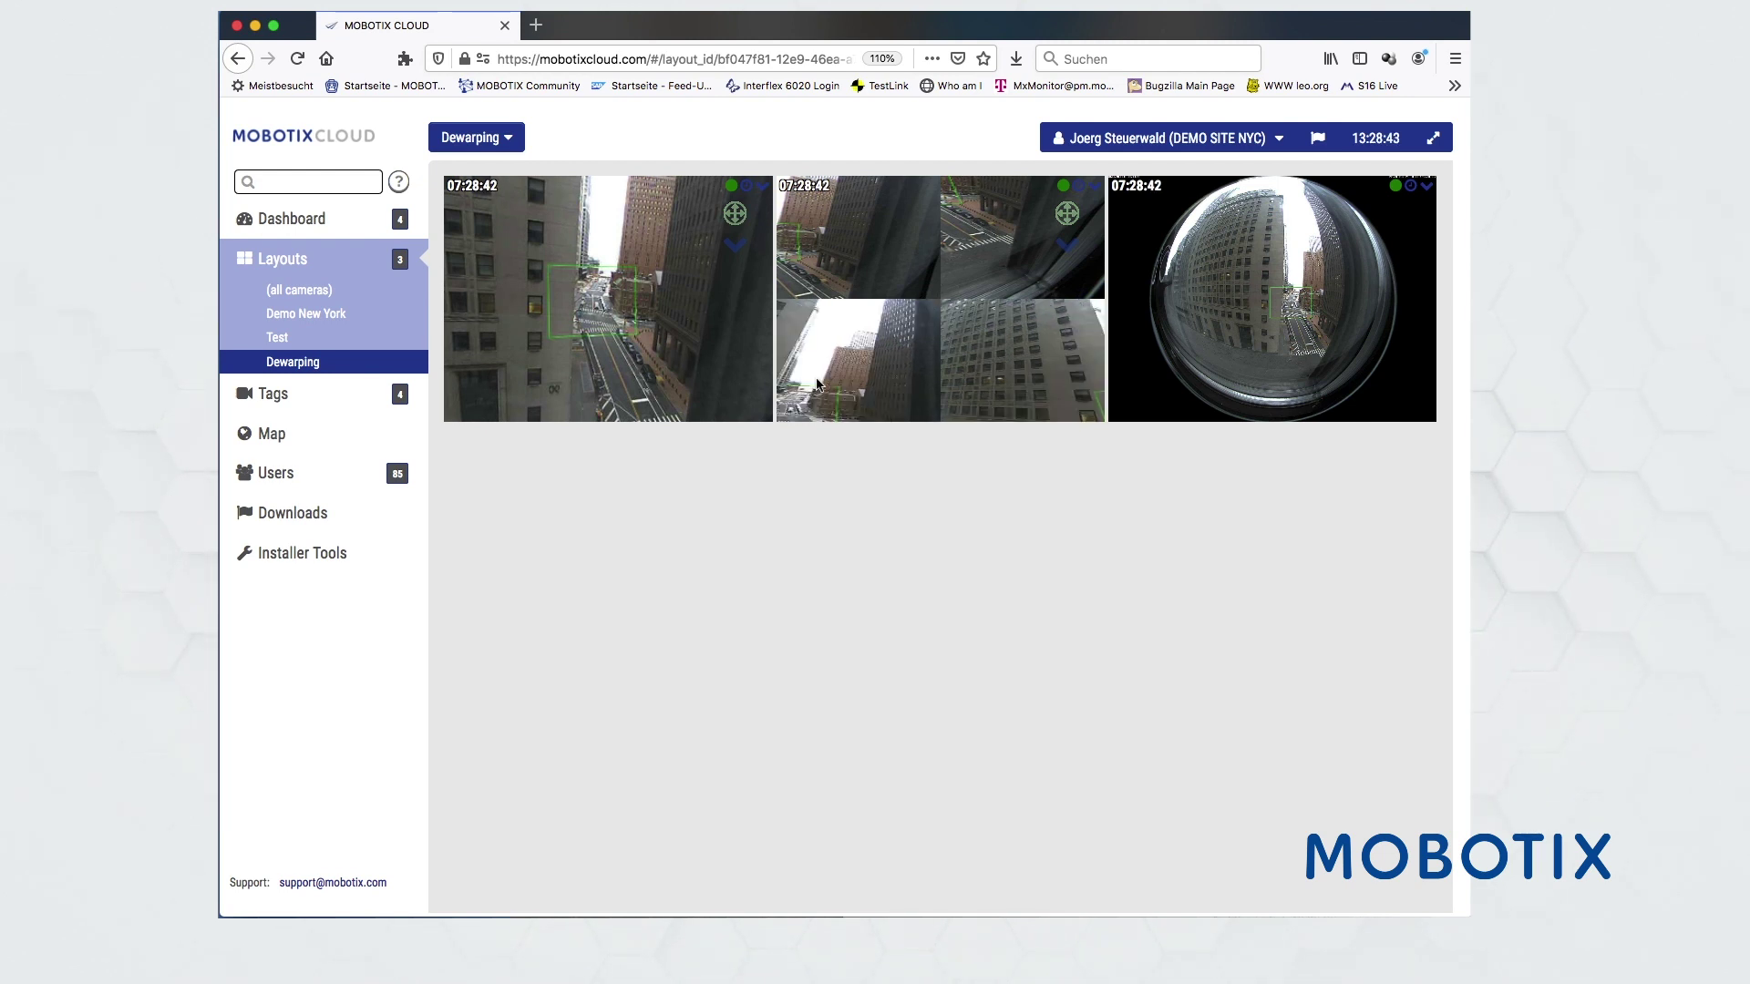
scroll(891, 369, "down", 1)
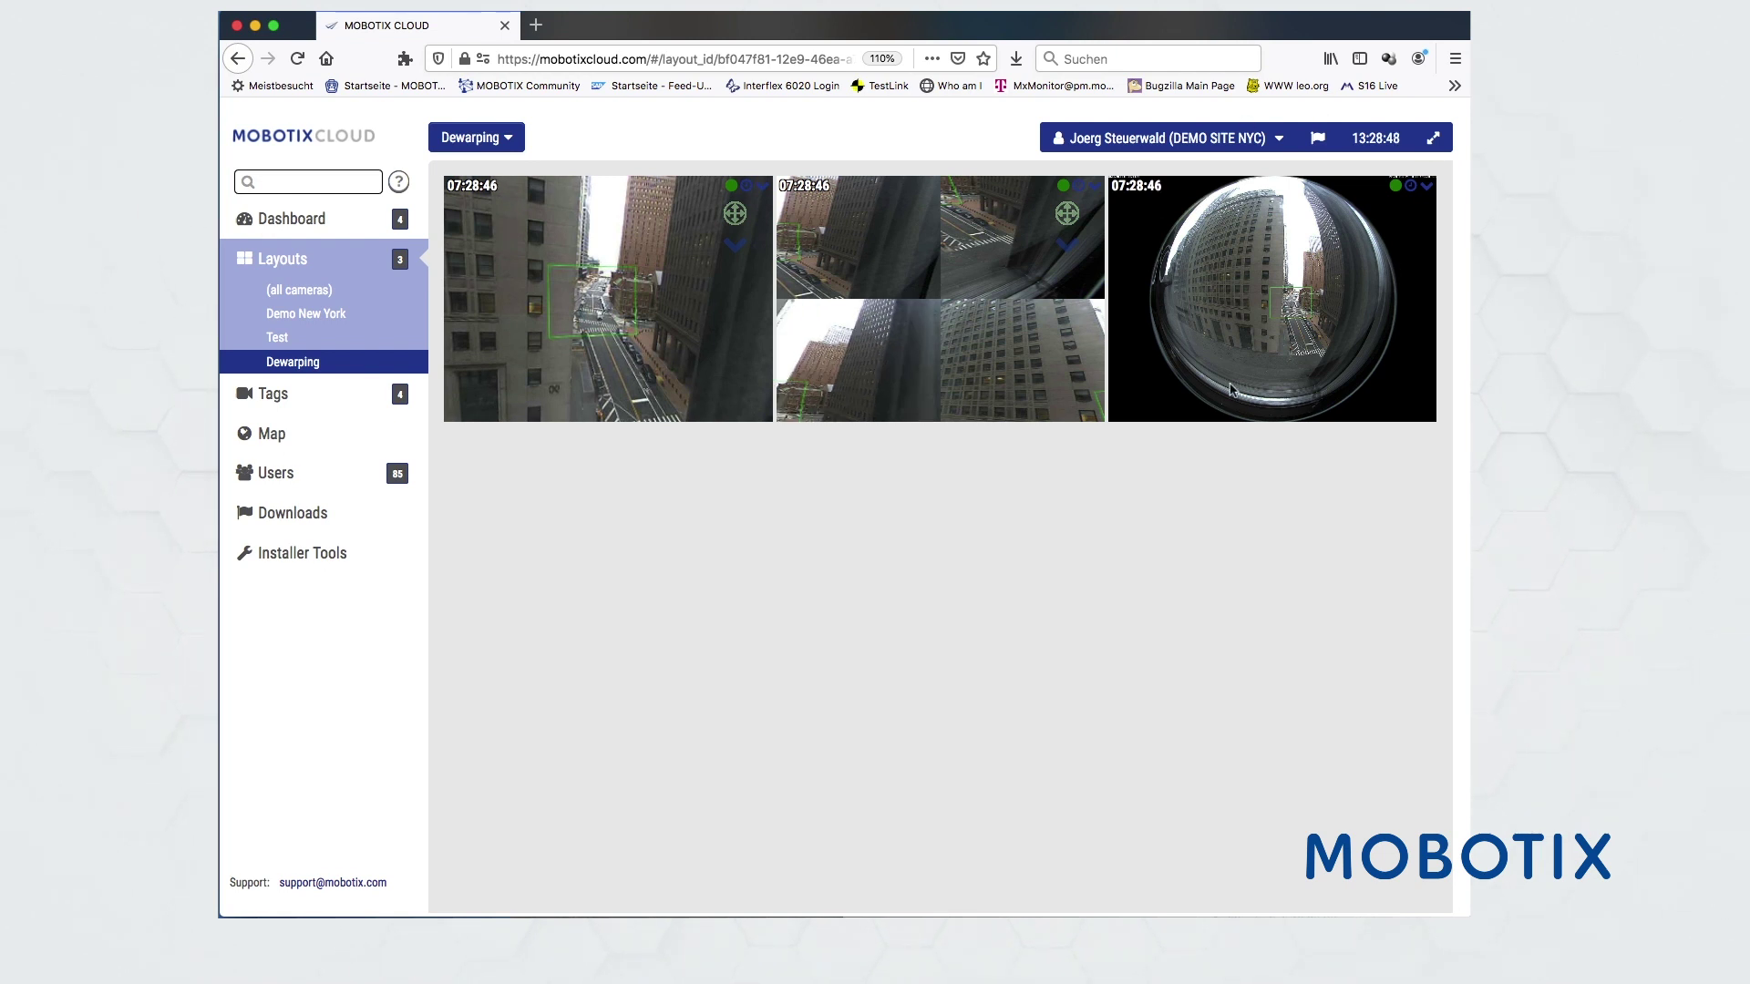
left_click(349, 343)
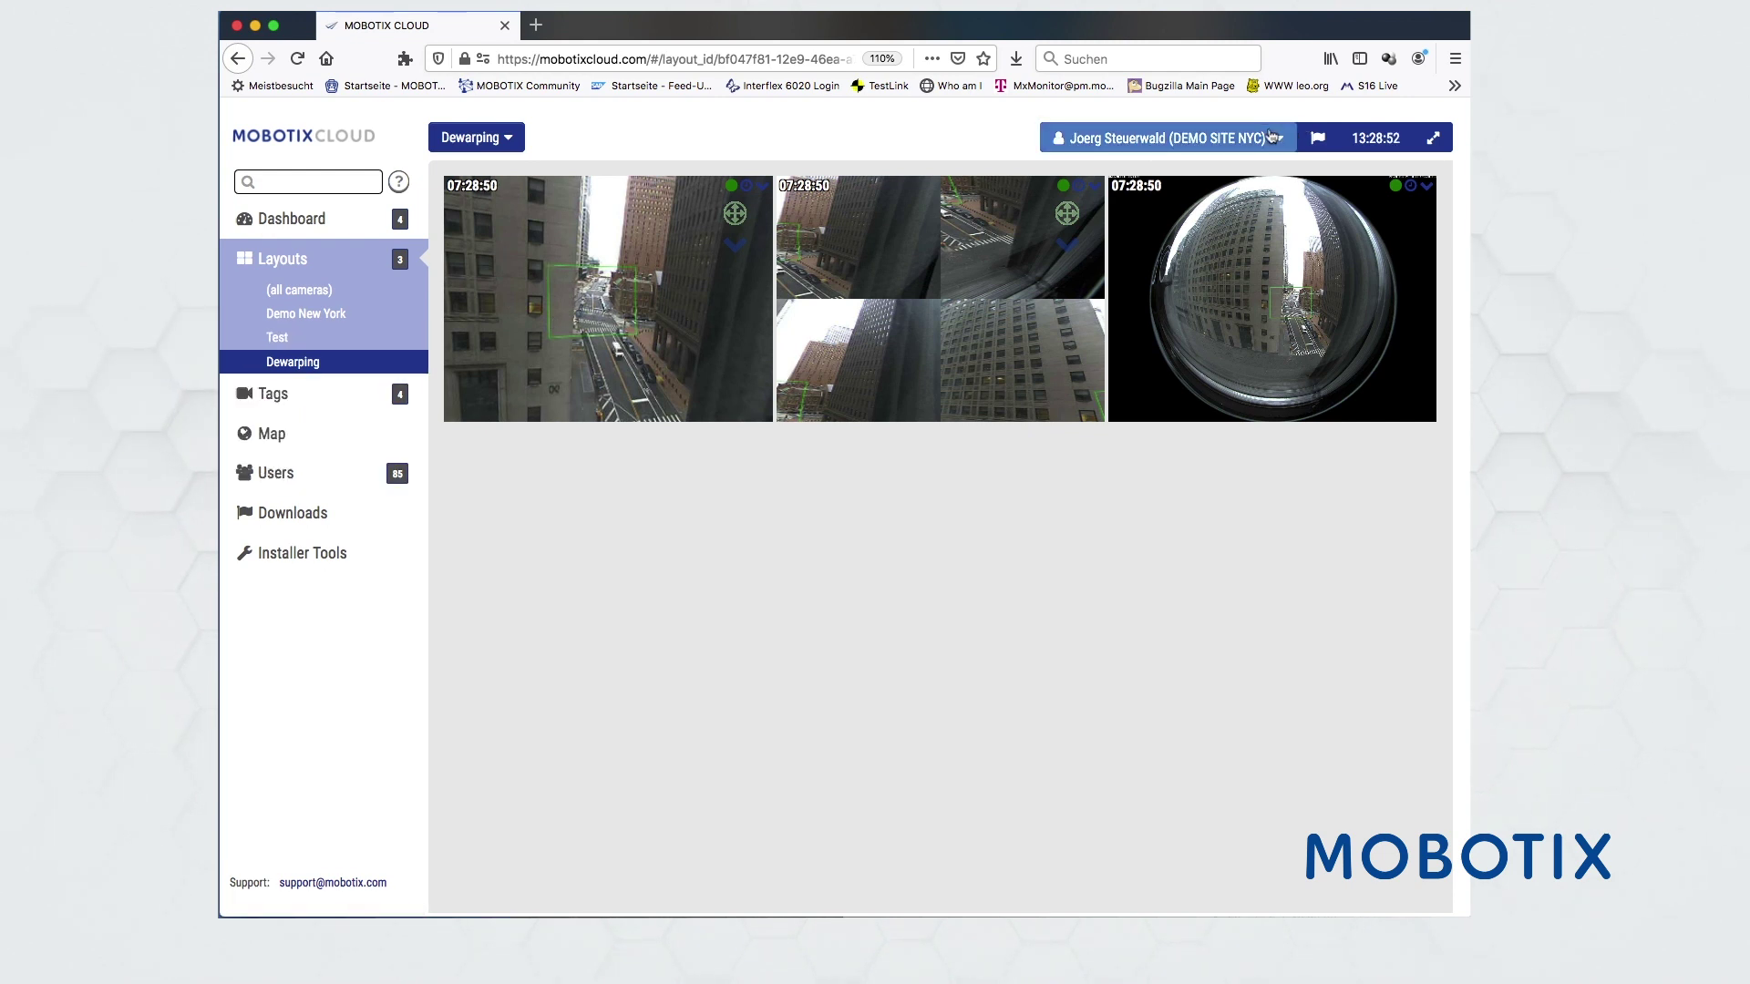
- Switch to the MOBOTIX AG customer account and browse its dashboard camera list
left_click(310, 222)
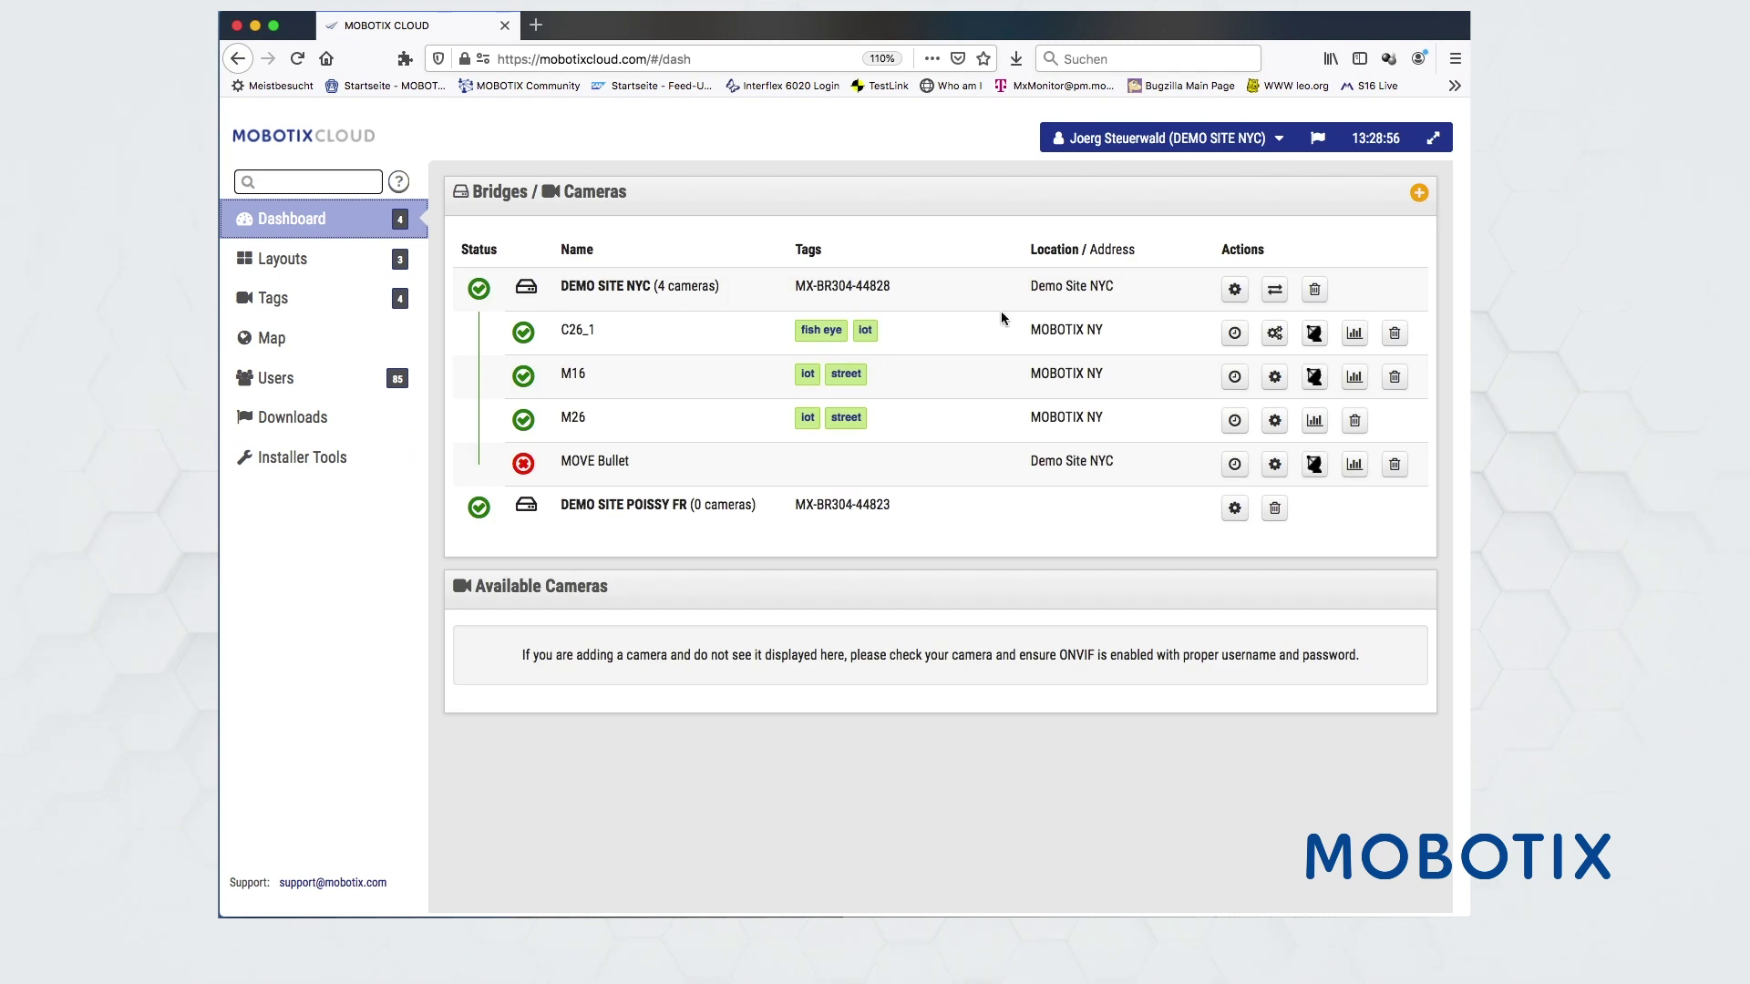
left_click(1175, 137)
left_click(1184, 203)
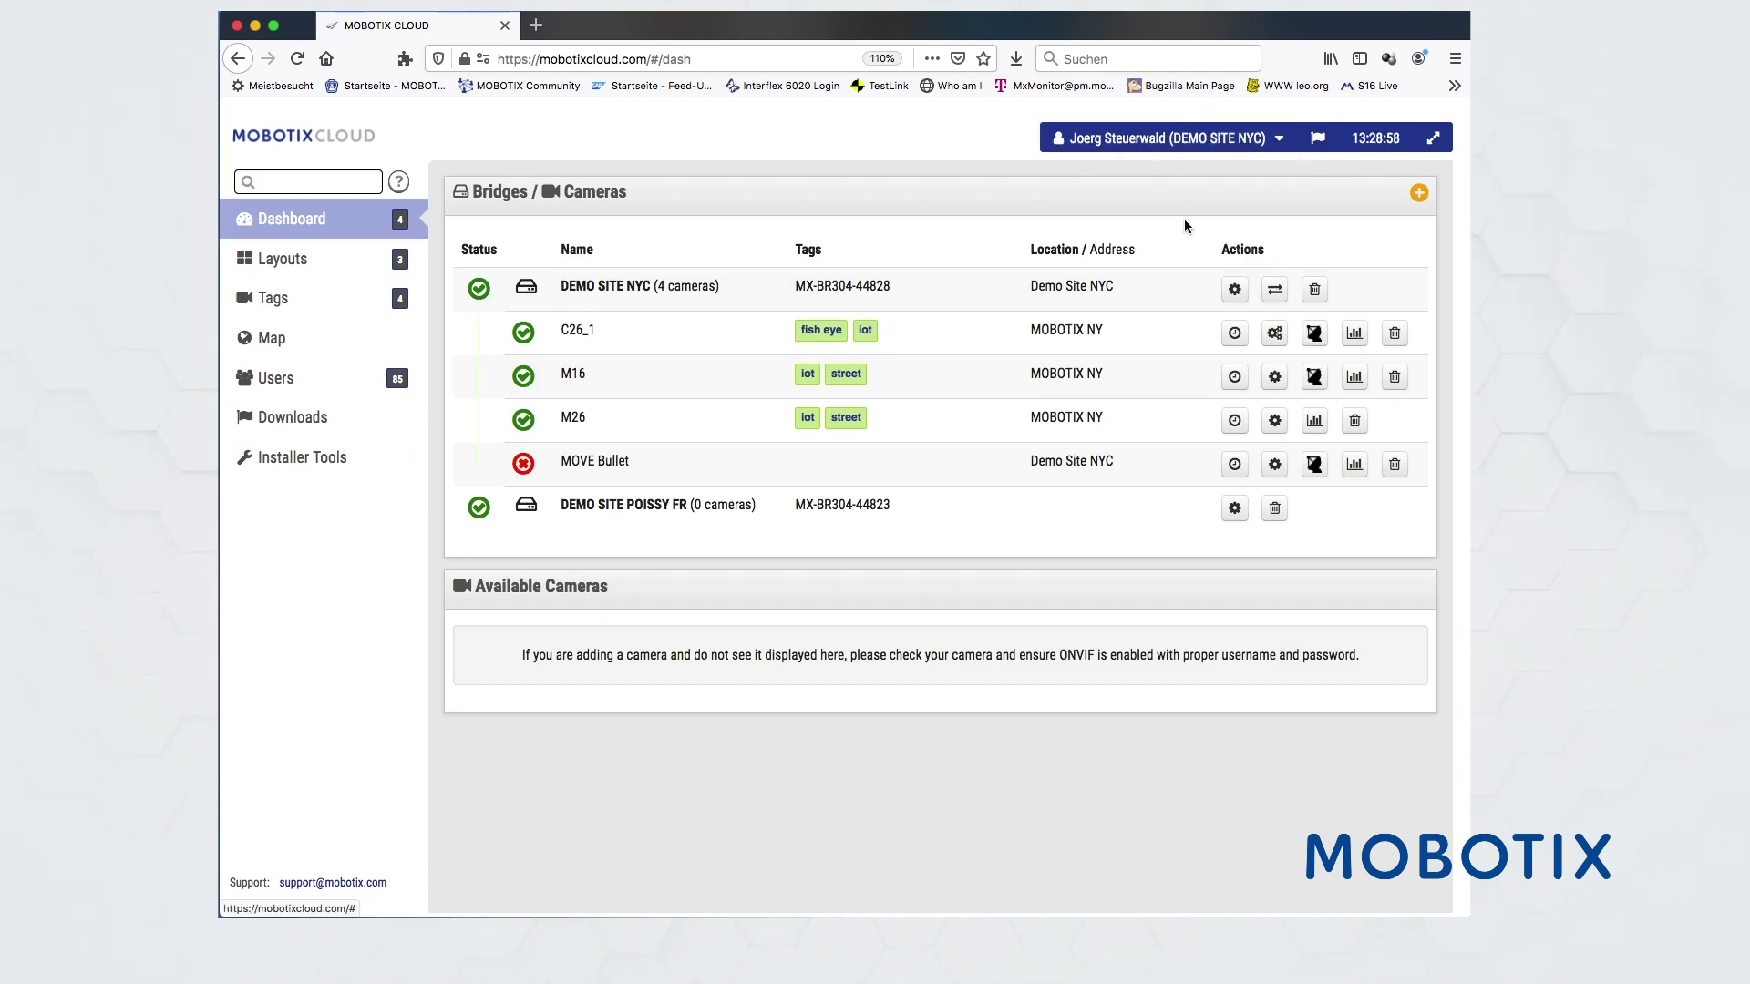
scroll(1261, 689, "down", 3)
scroll(1260, 690, "down", 12)
scroll(1260, 690, "down", 4)
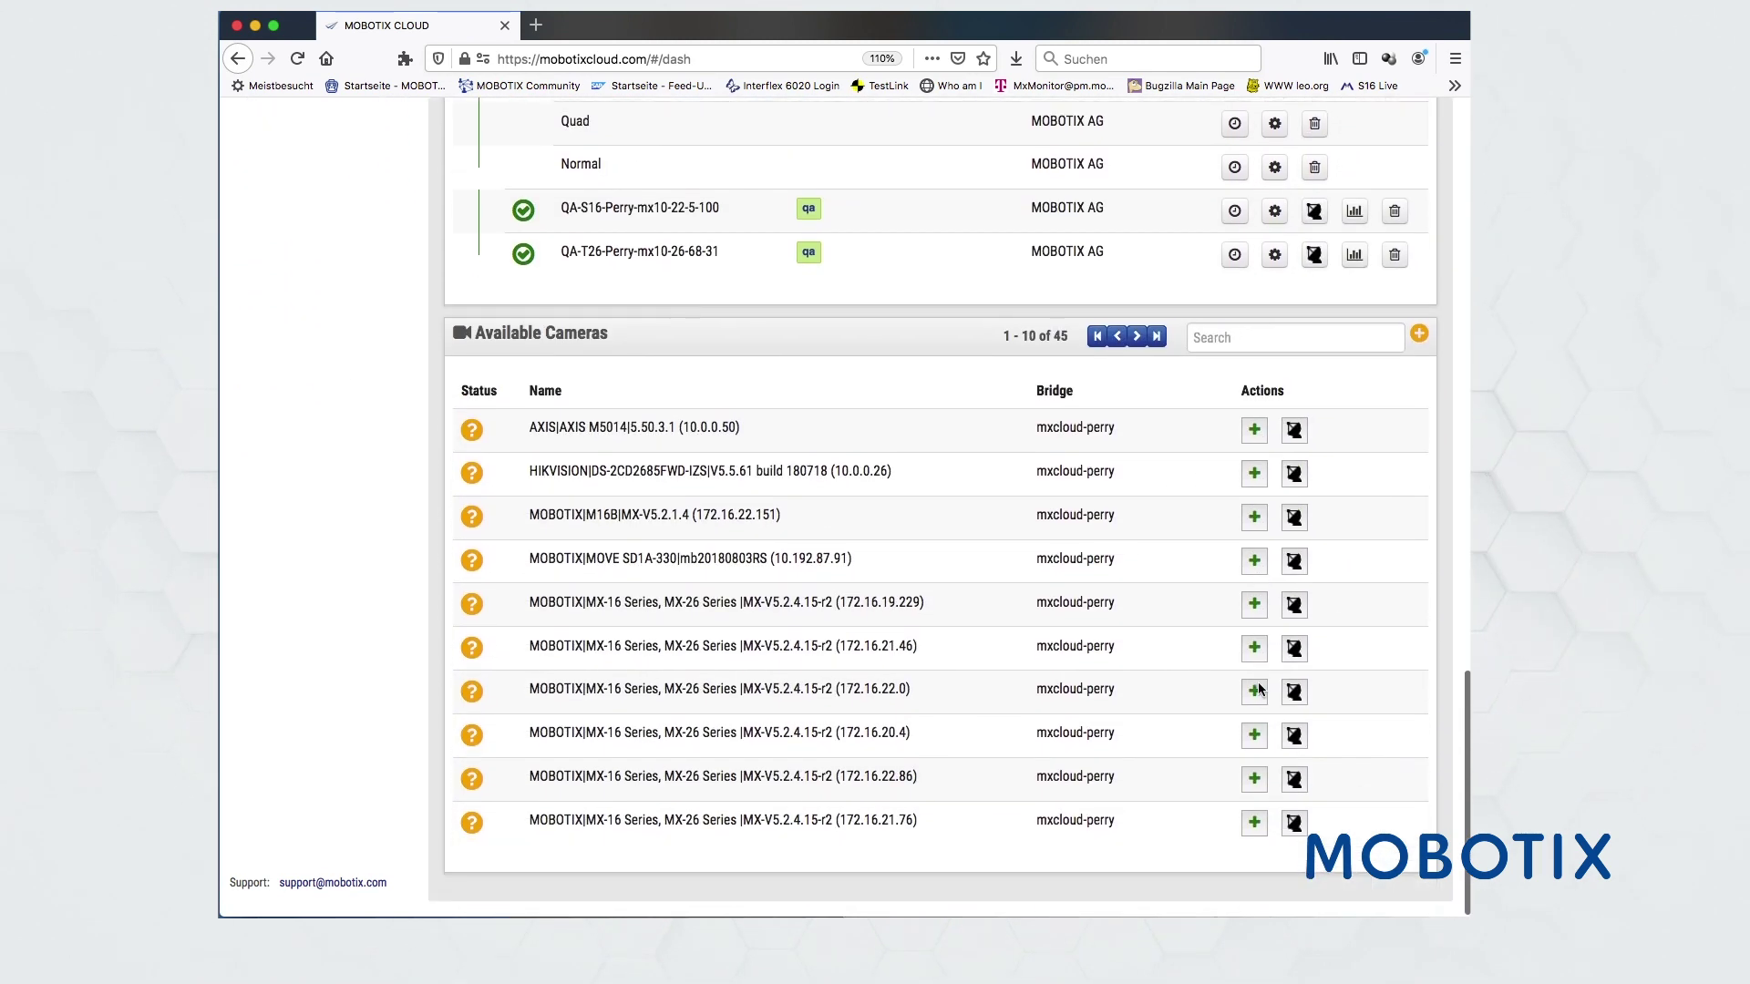
scroll(1260, 690, "up", 15)
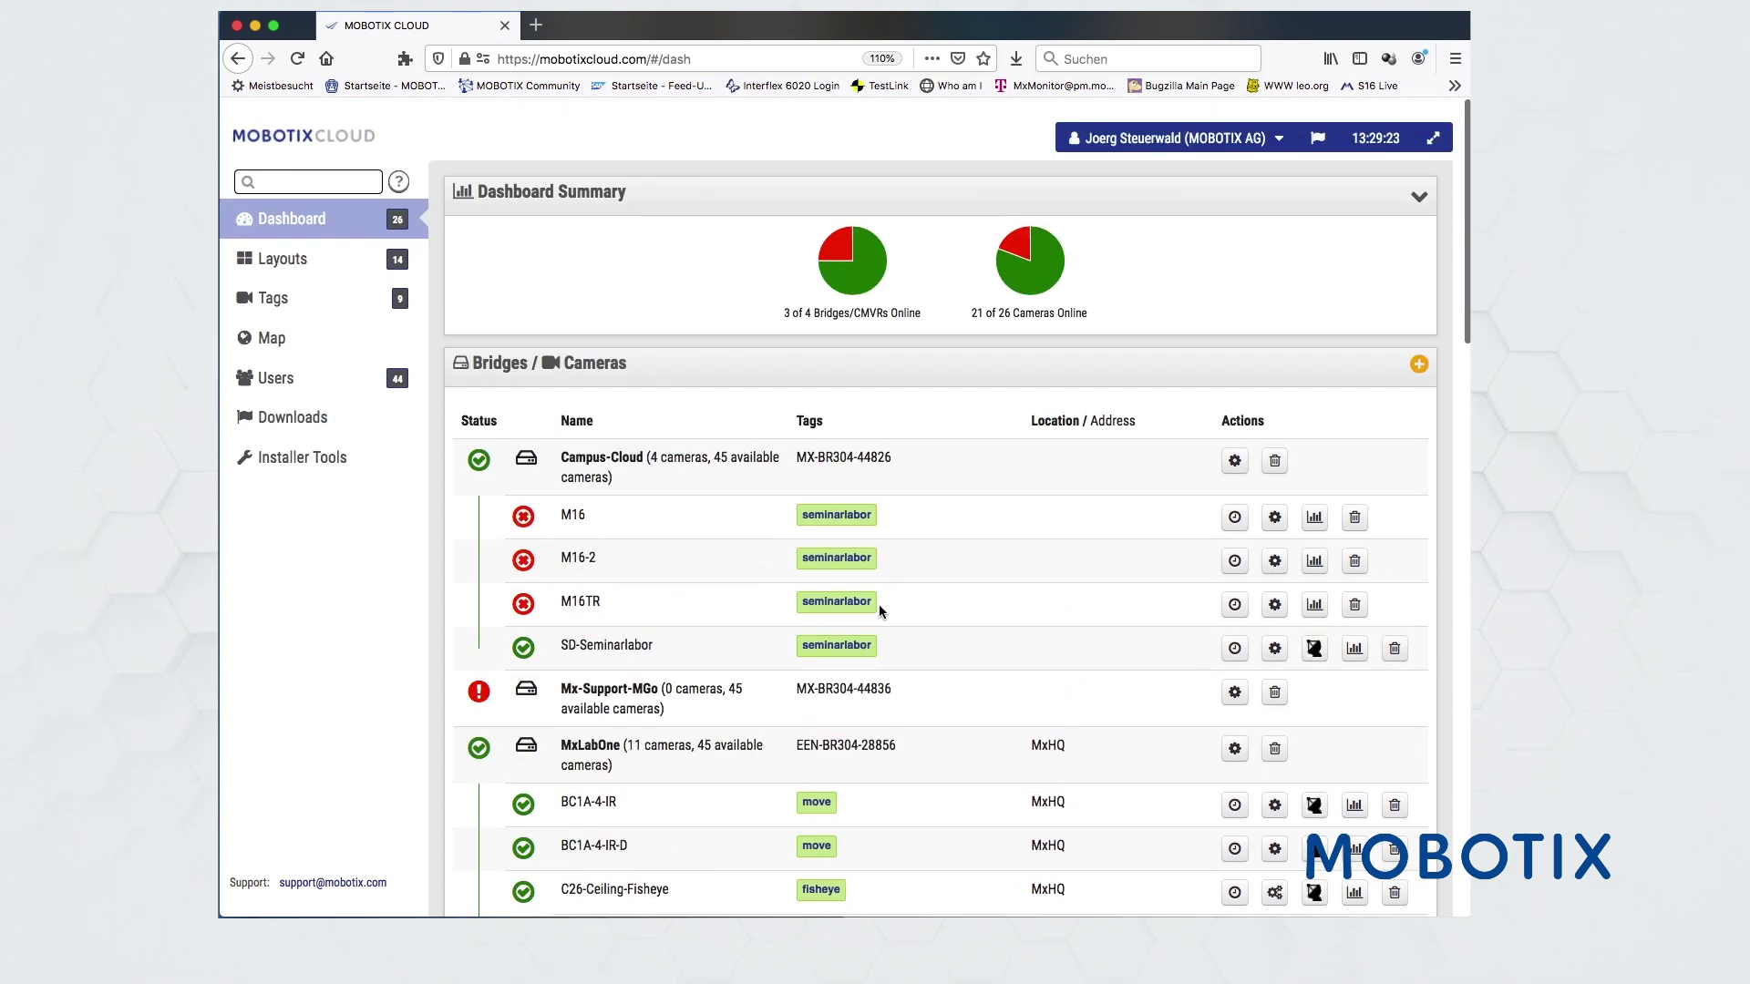
- Load the All Benchmark Lab layout showing the lab camera grid
left_click(293, 262)
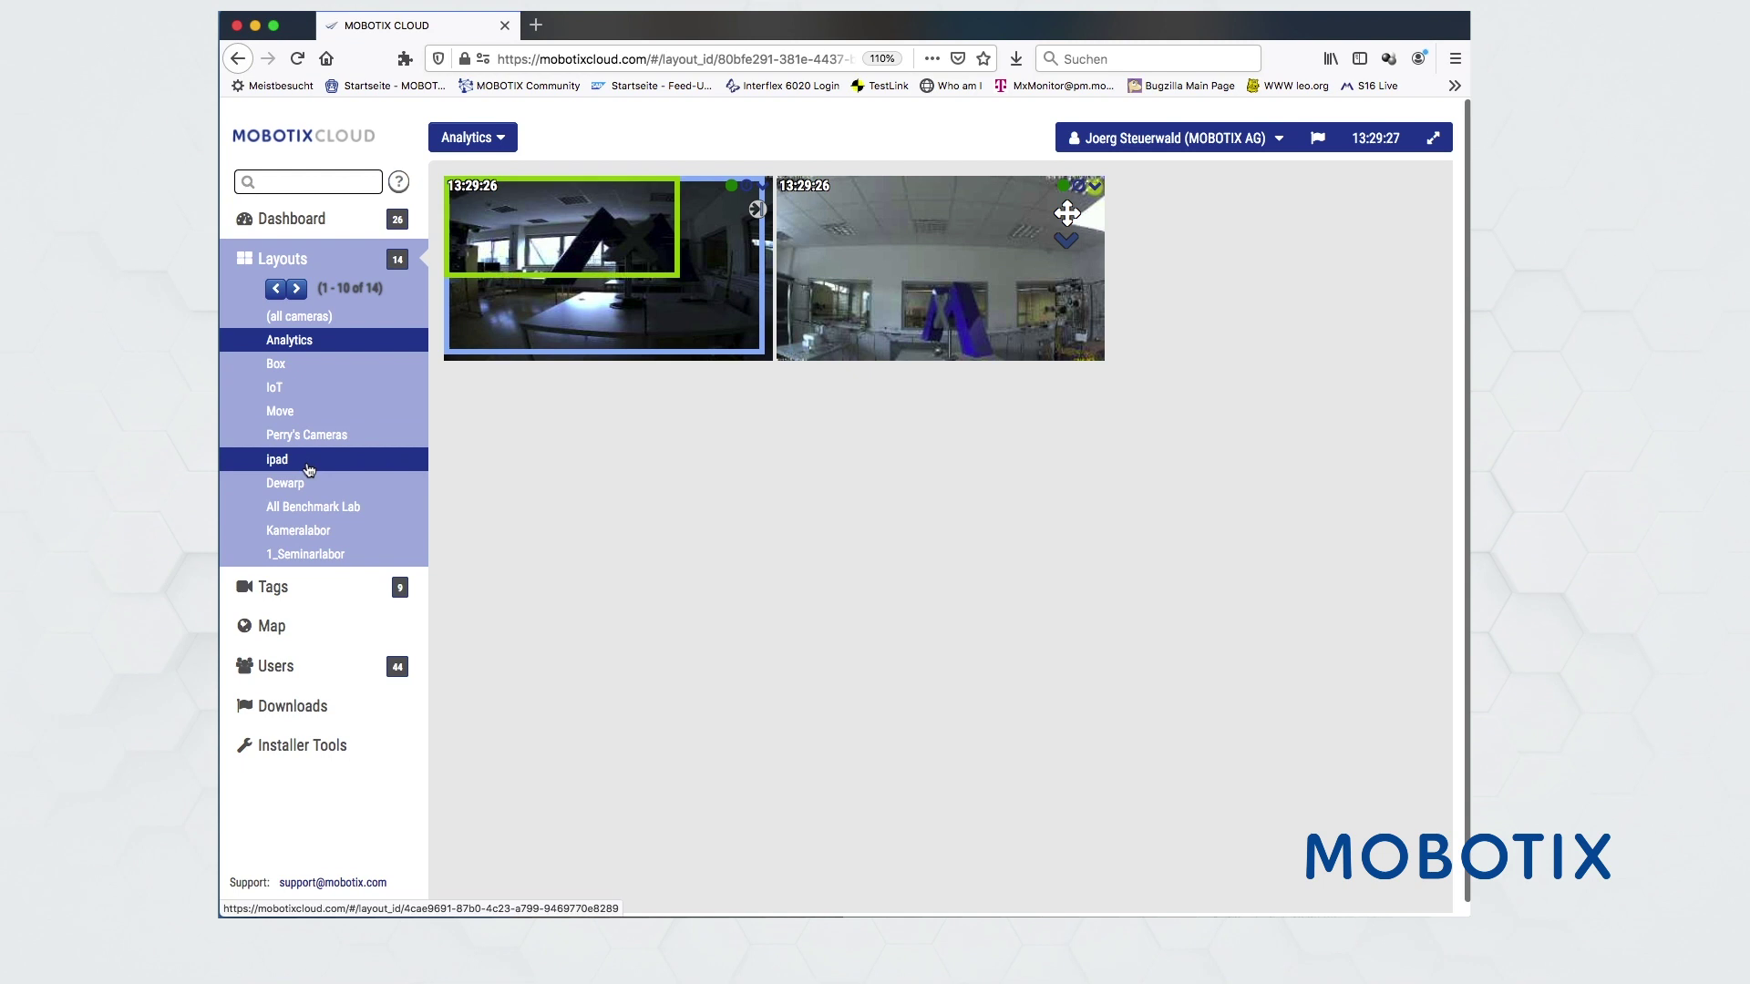
left_click(305, 506)
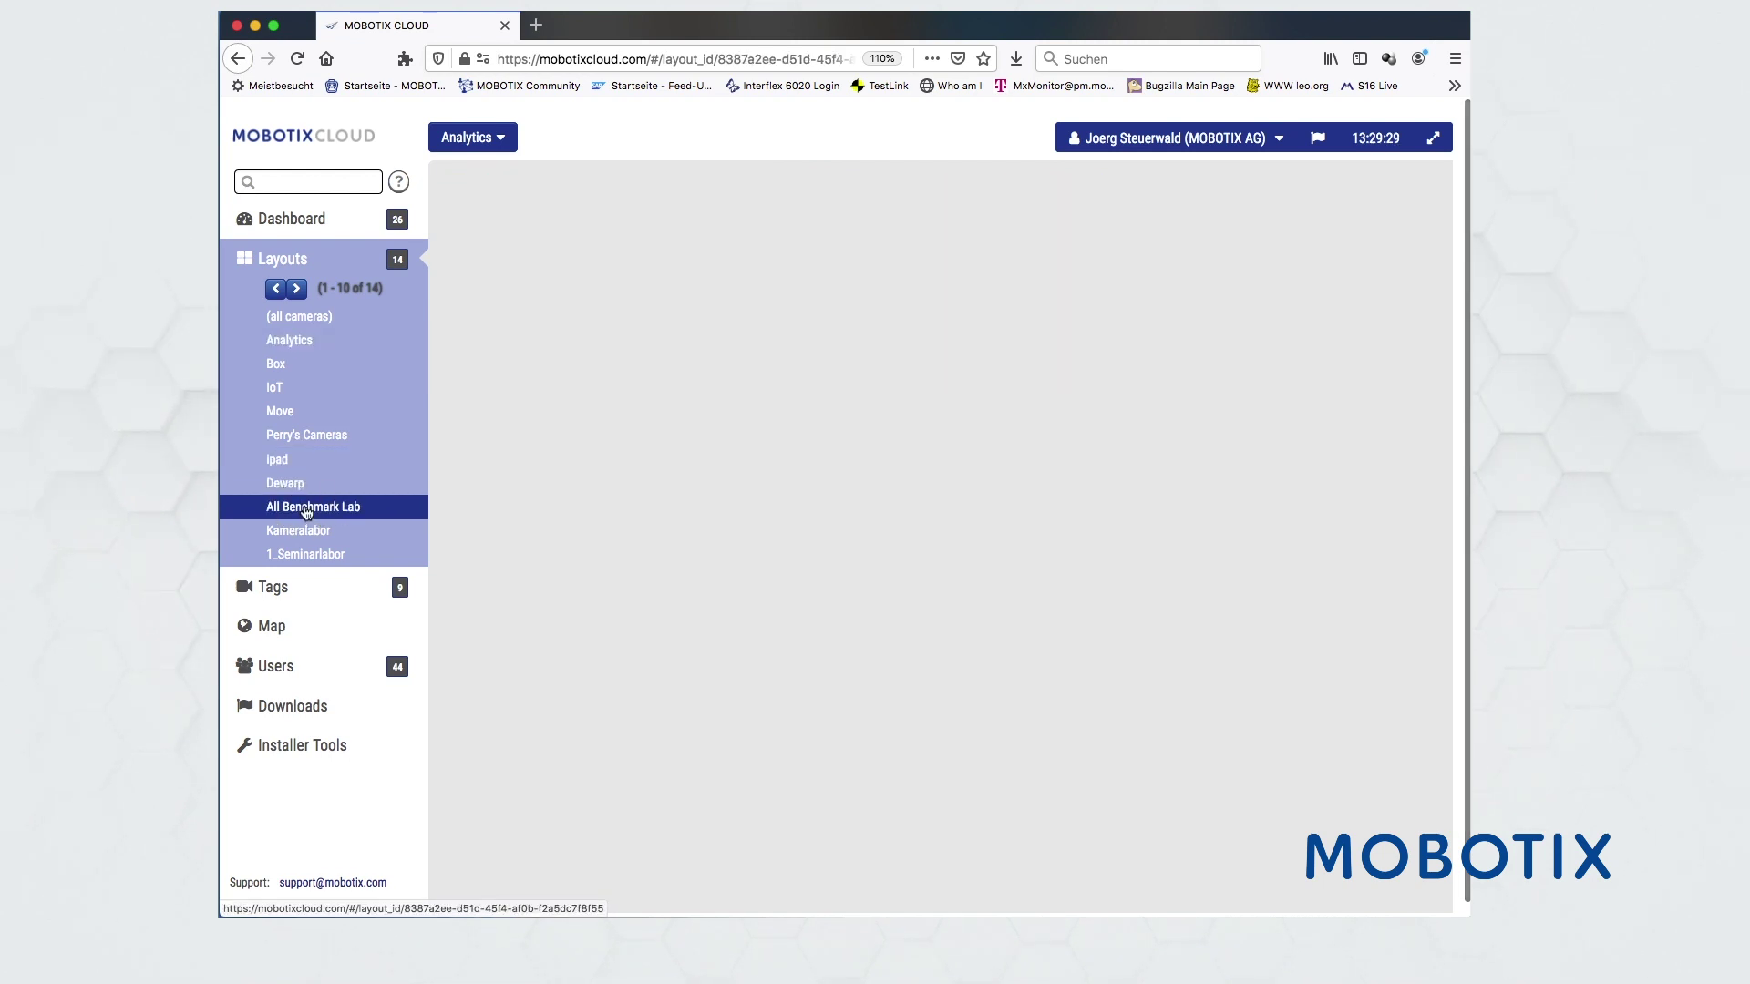
scroll(694, 615, "down", 3)
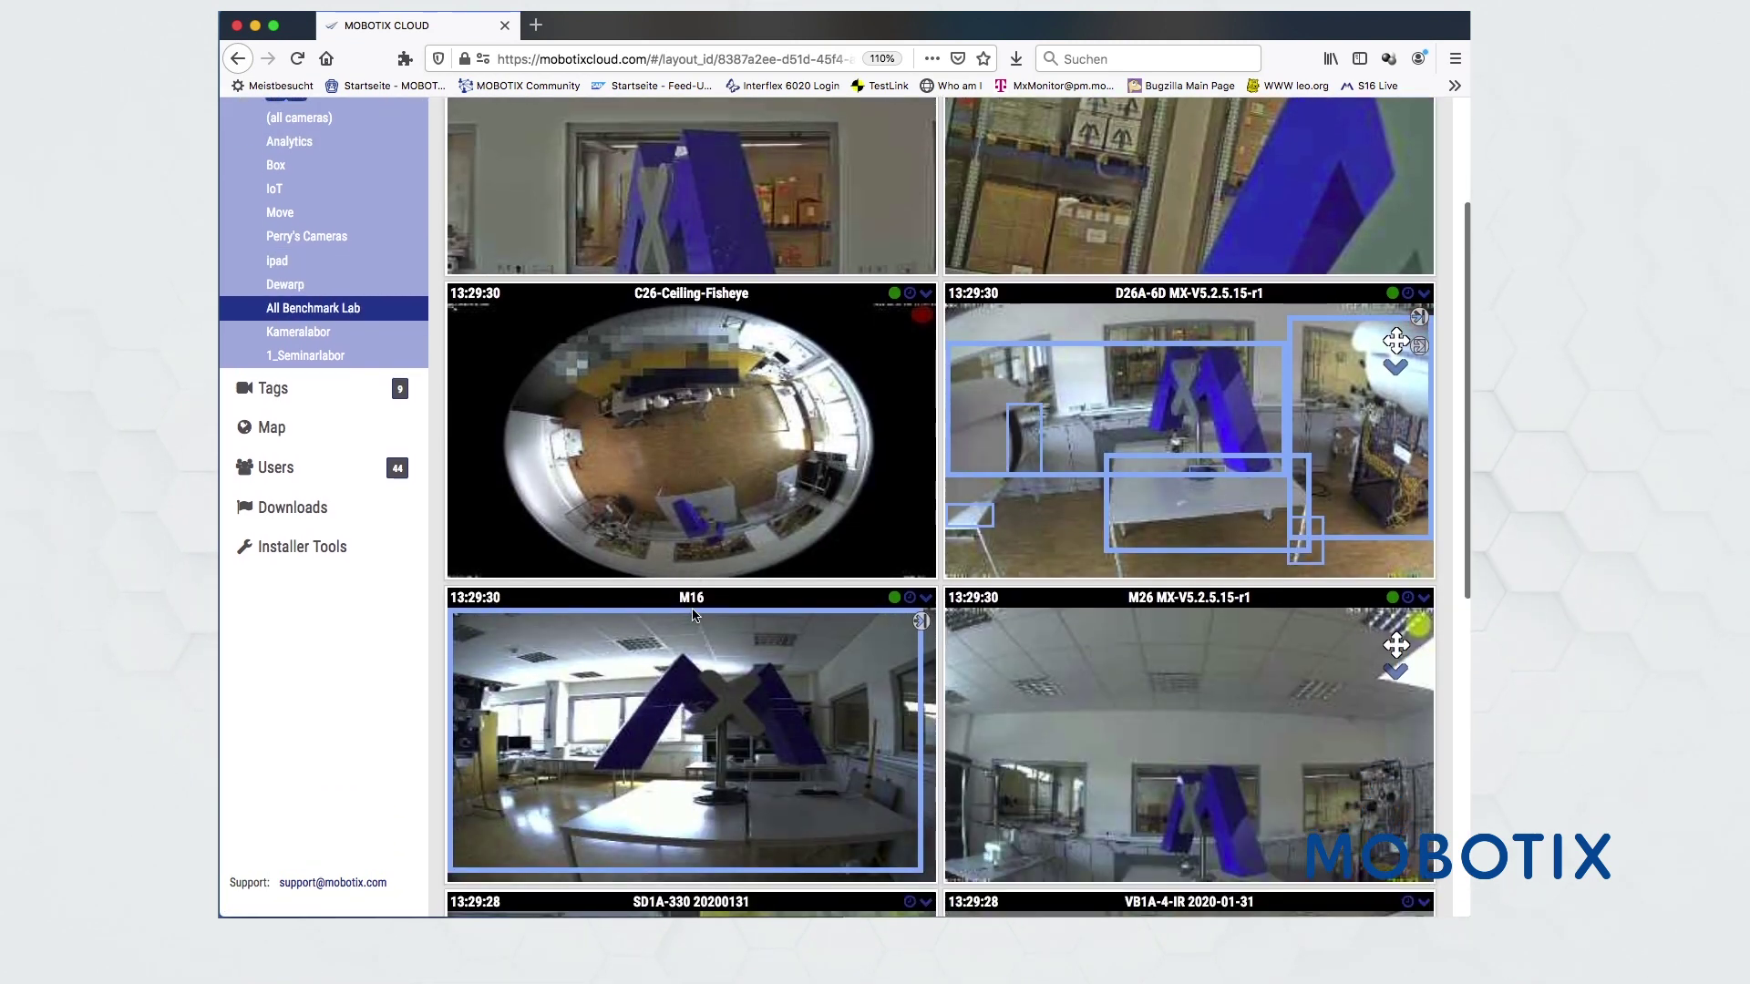
scroll(911, 364, "up", 3)
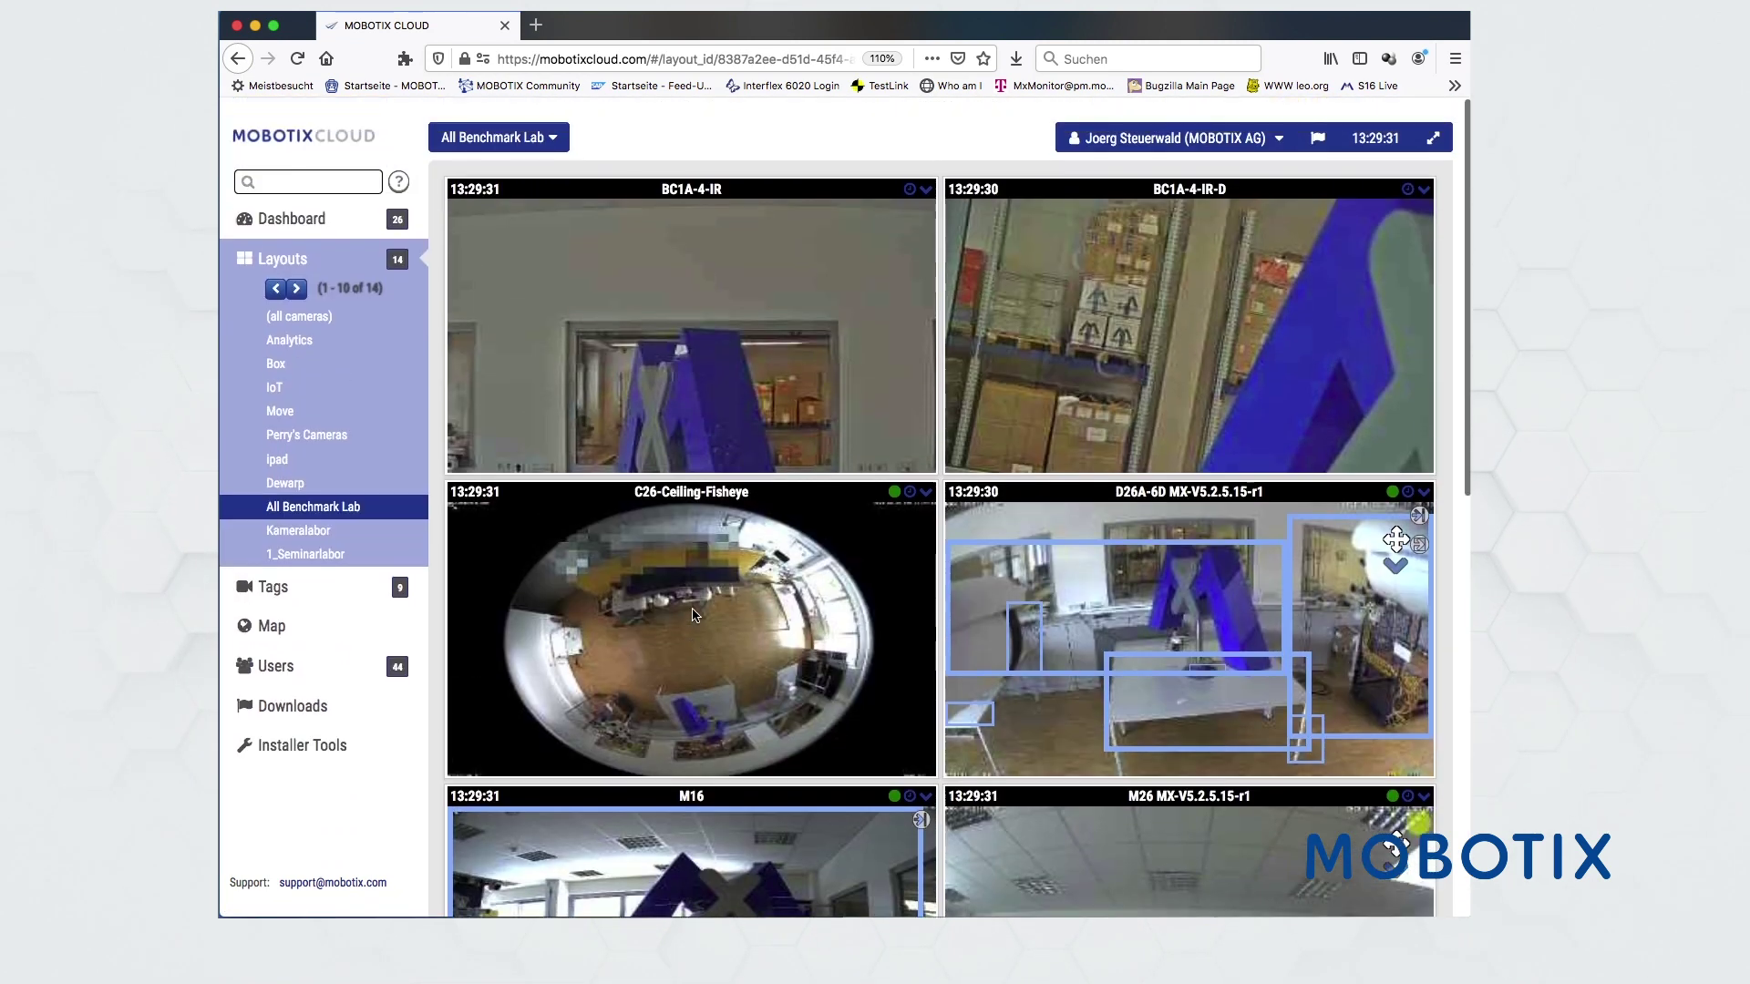
- Open Account Settings, check the Privacy setting, then show the empty Responders page
left_click(1279, 138)
left_click(1193, 199)
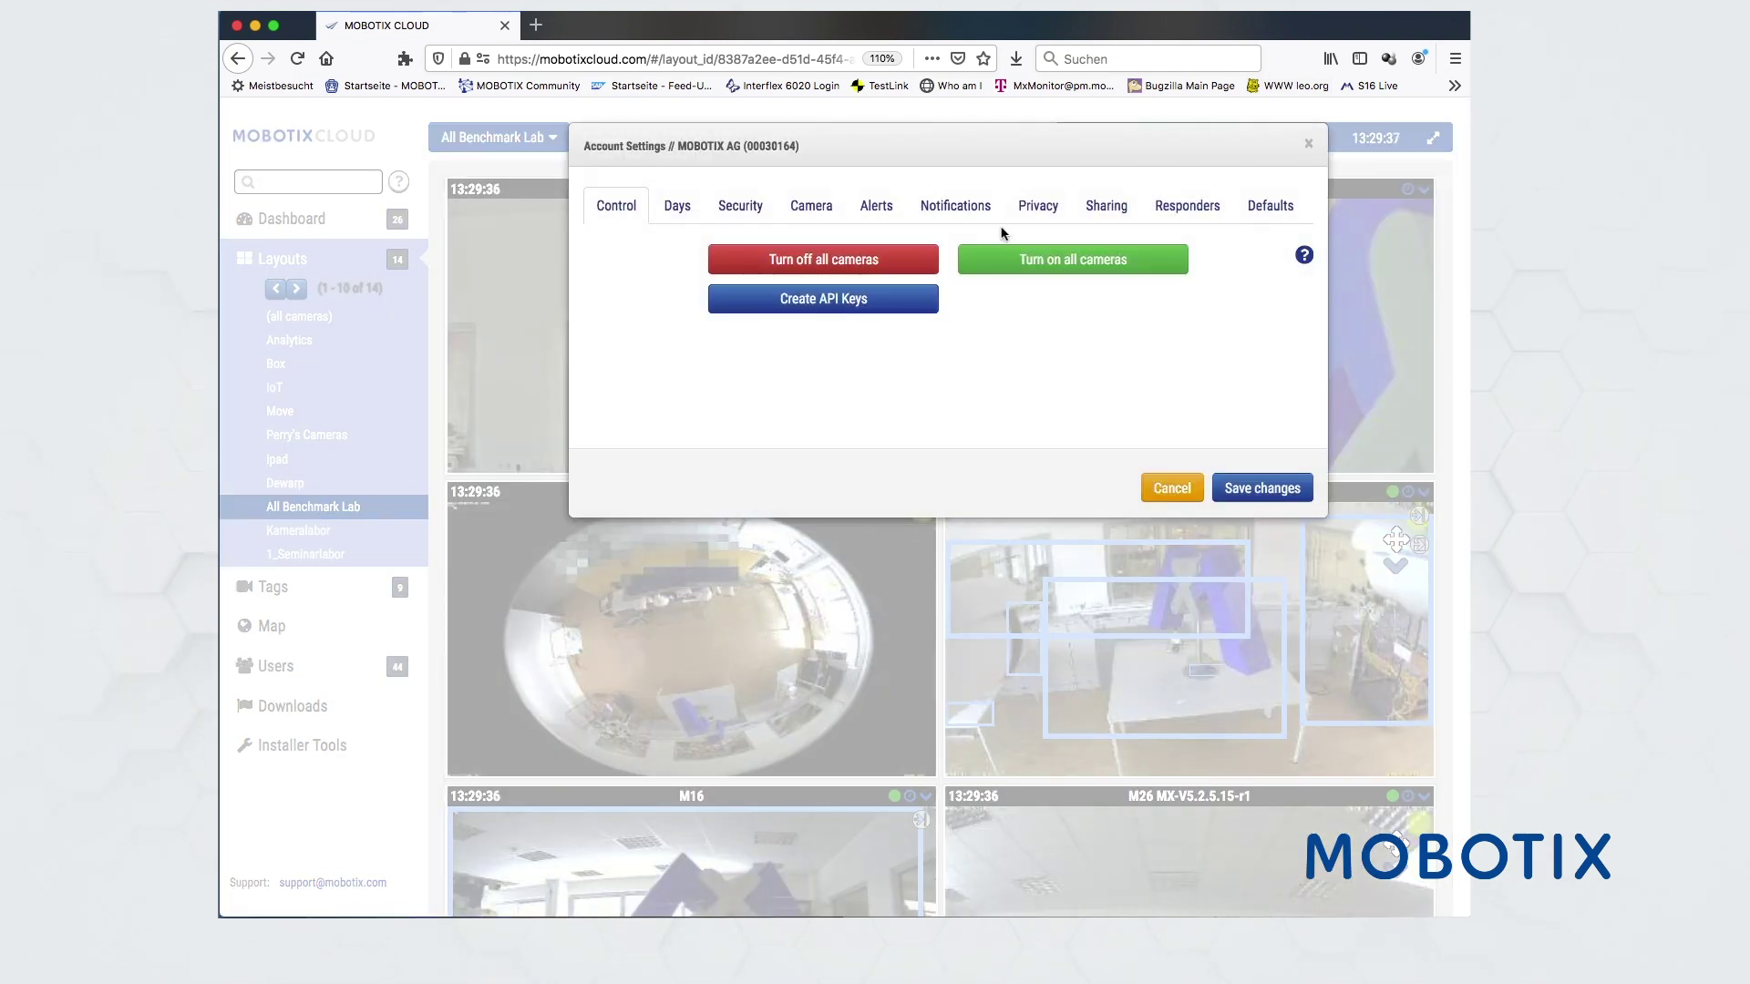
left_click(1051, 213)
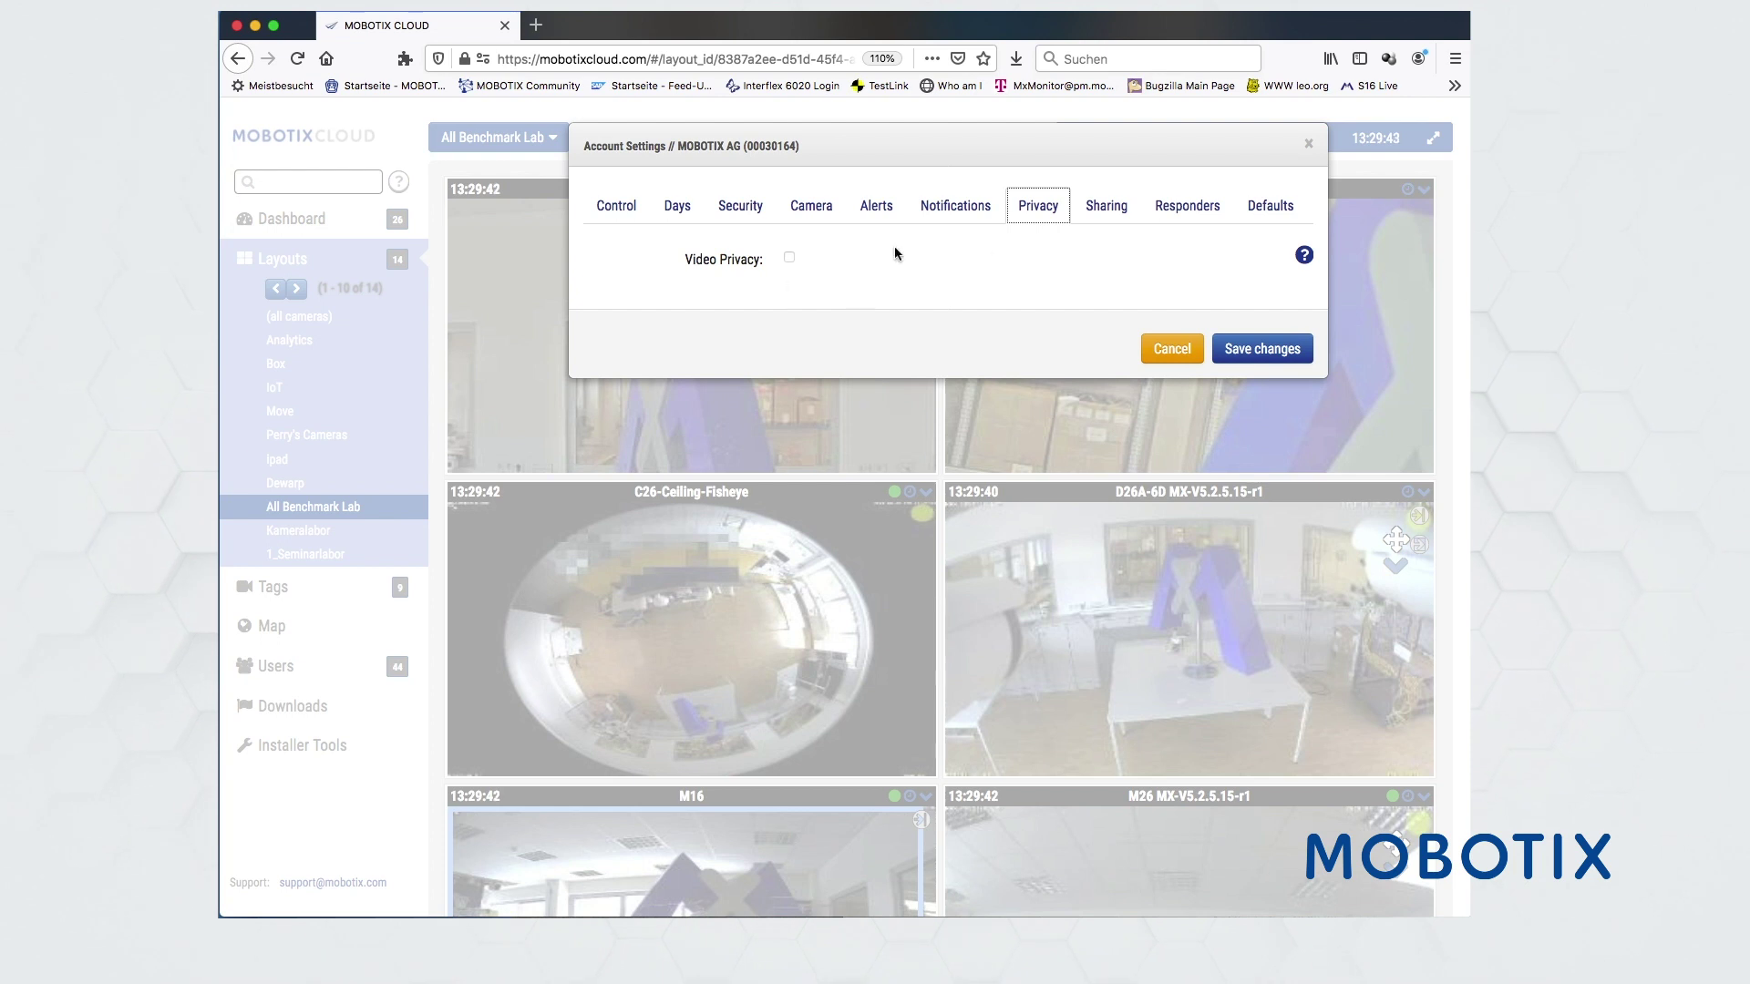
left_click(1178, 215)
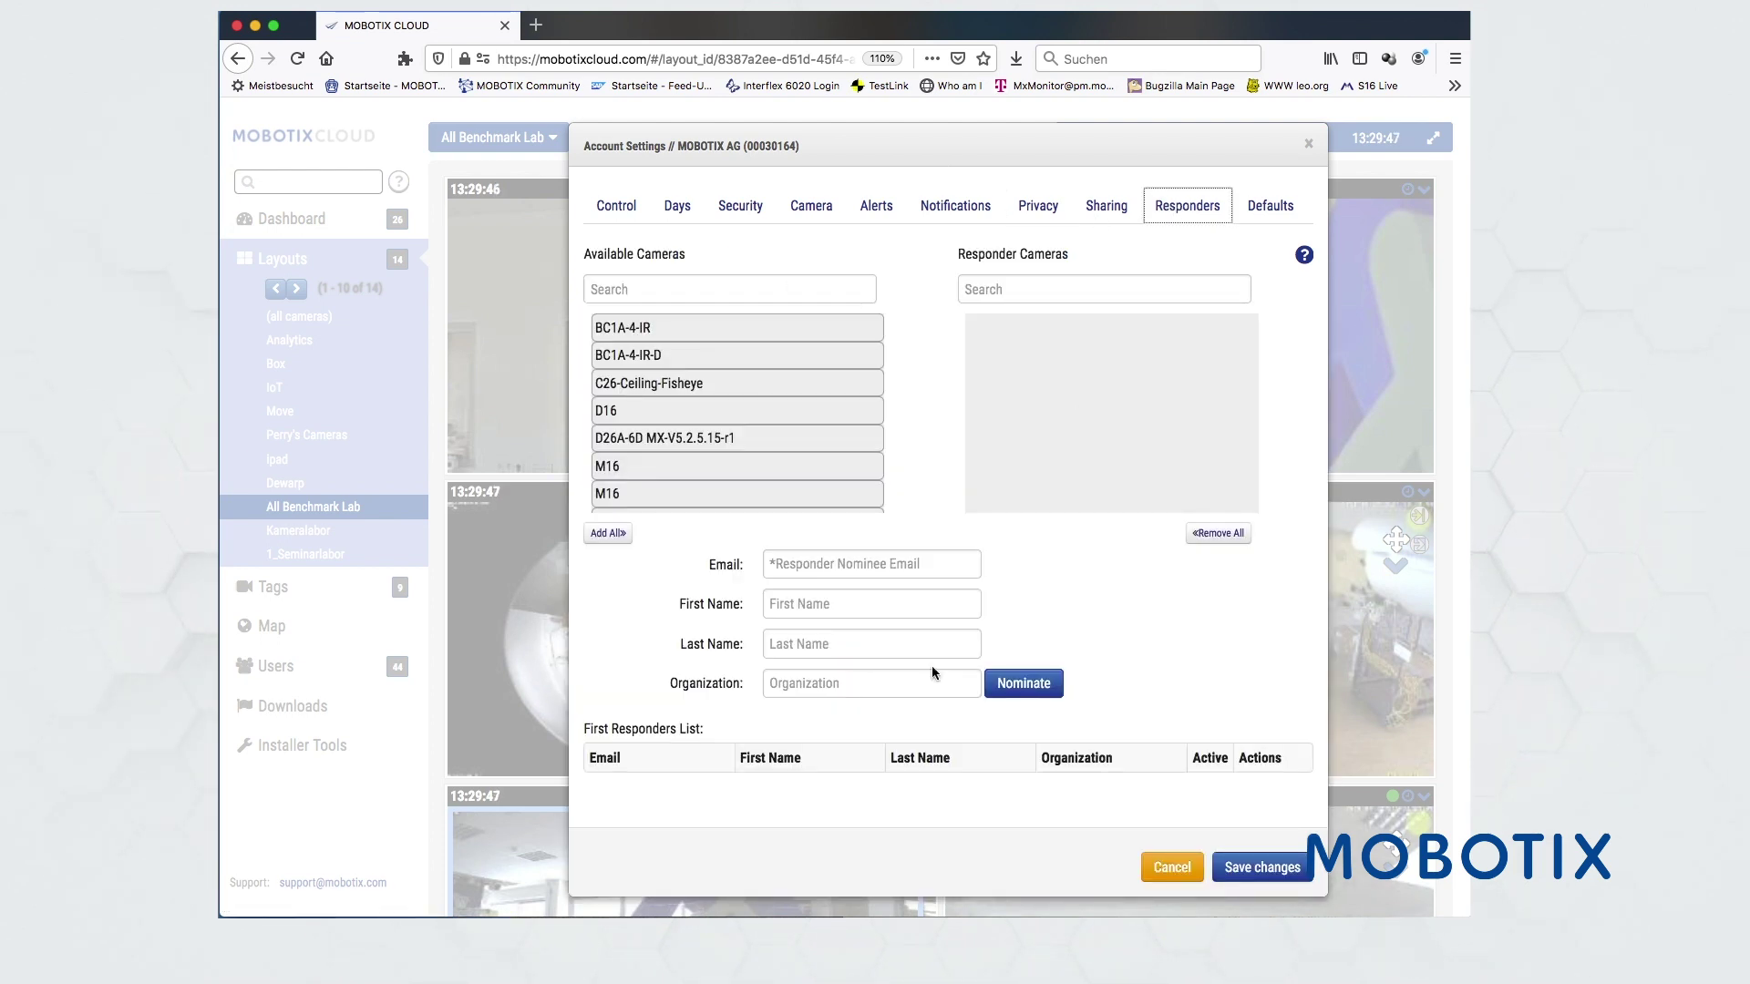
- Enter the responder nominee's e-mail address
scroll(932, 665, "down", 3)
left_click(798, 397)
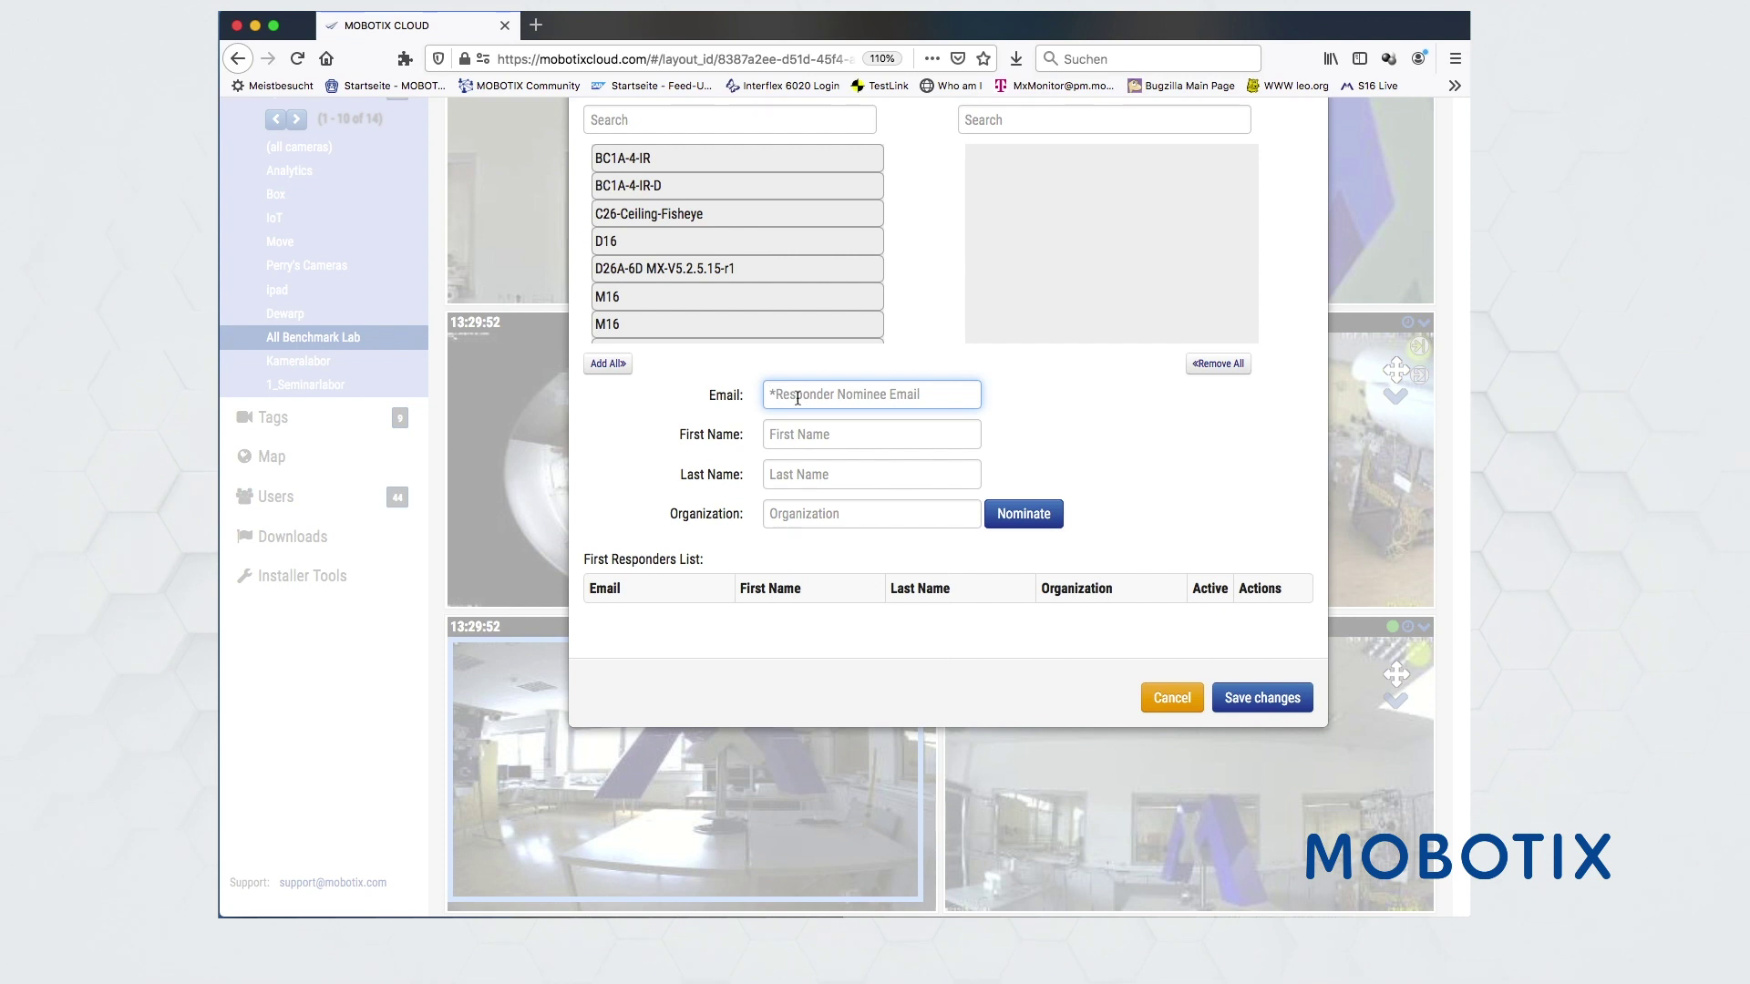
type("Po")
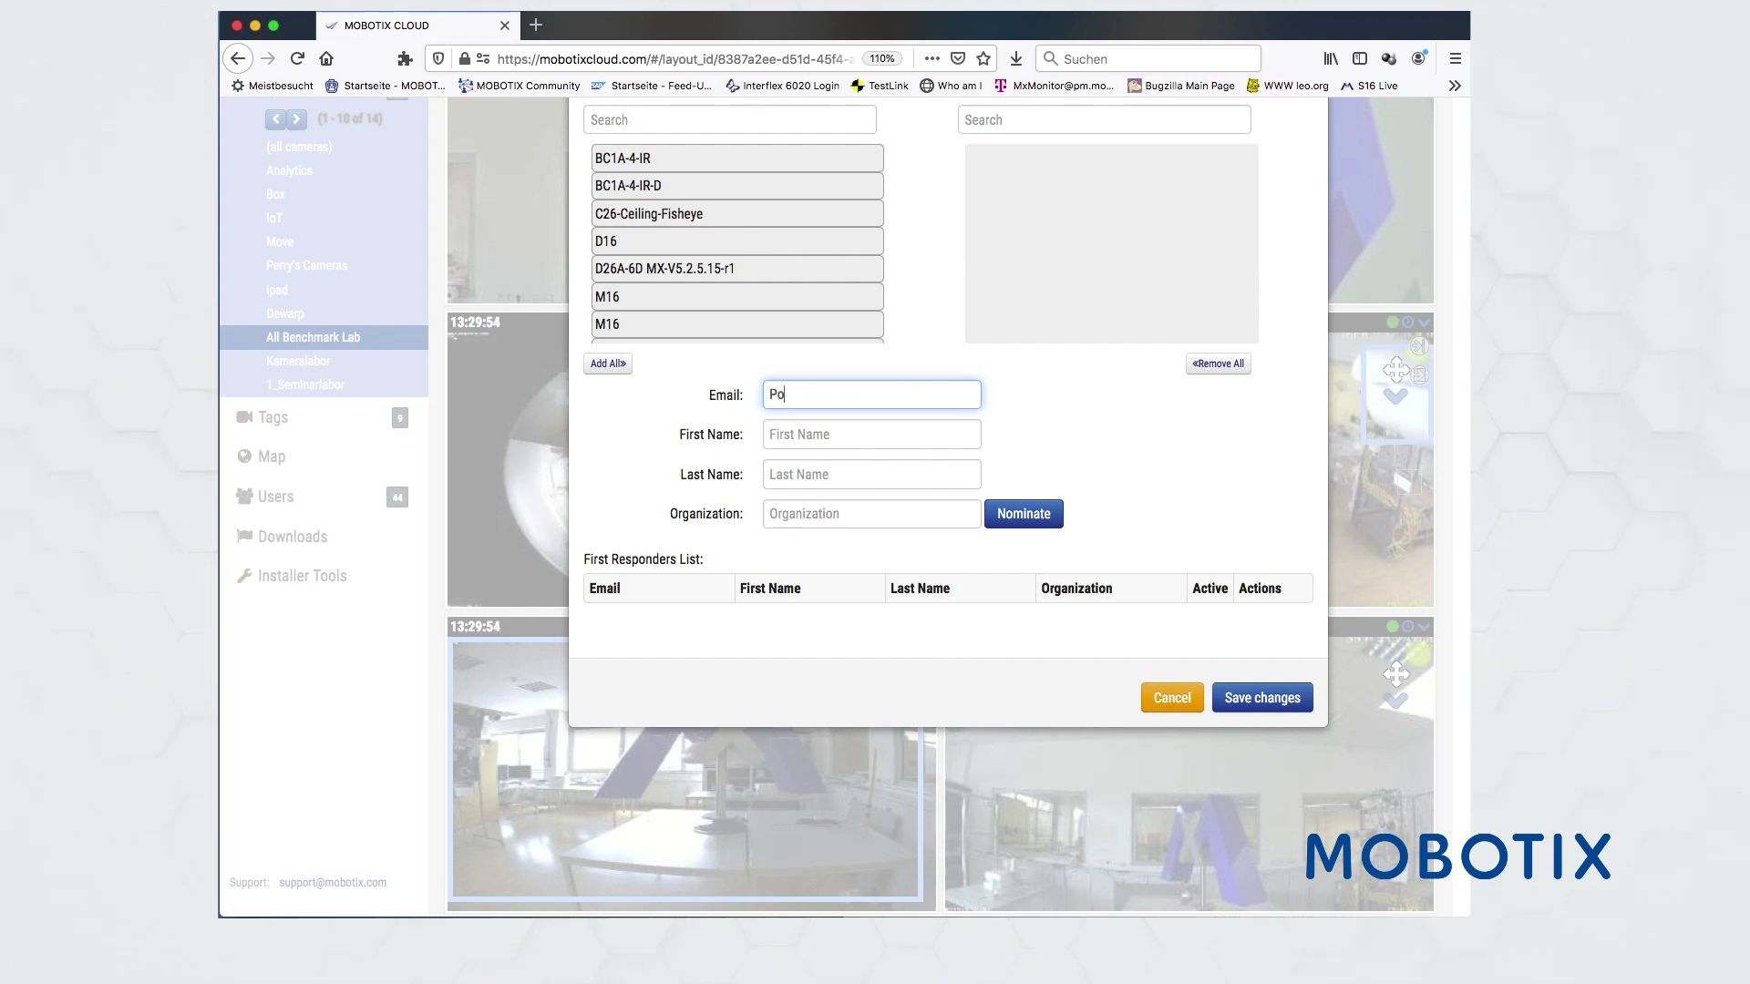
type("lizei@sdsd")
- Add BC1A-4-IR-D, M16 and M16-2 to Responder Cameras, then view the Control tab
scroll(1117, 439, "up", 3)
left_click(809, 364)
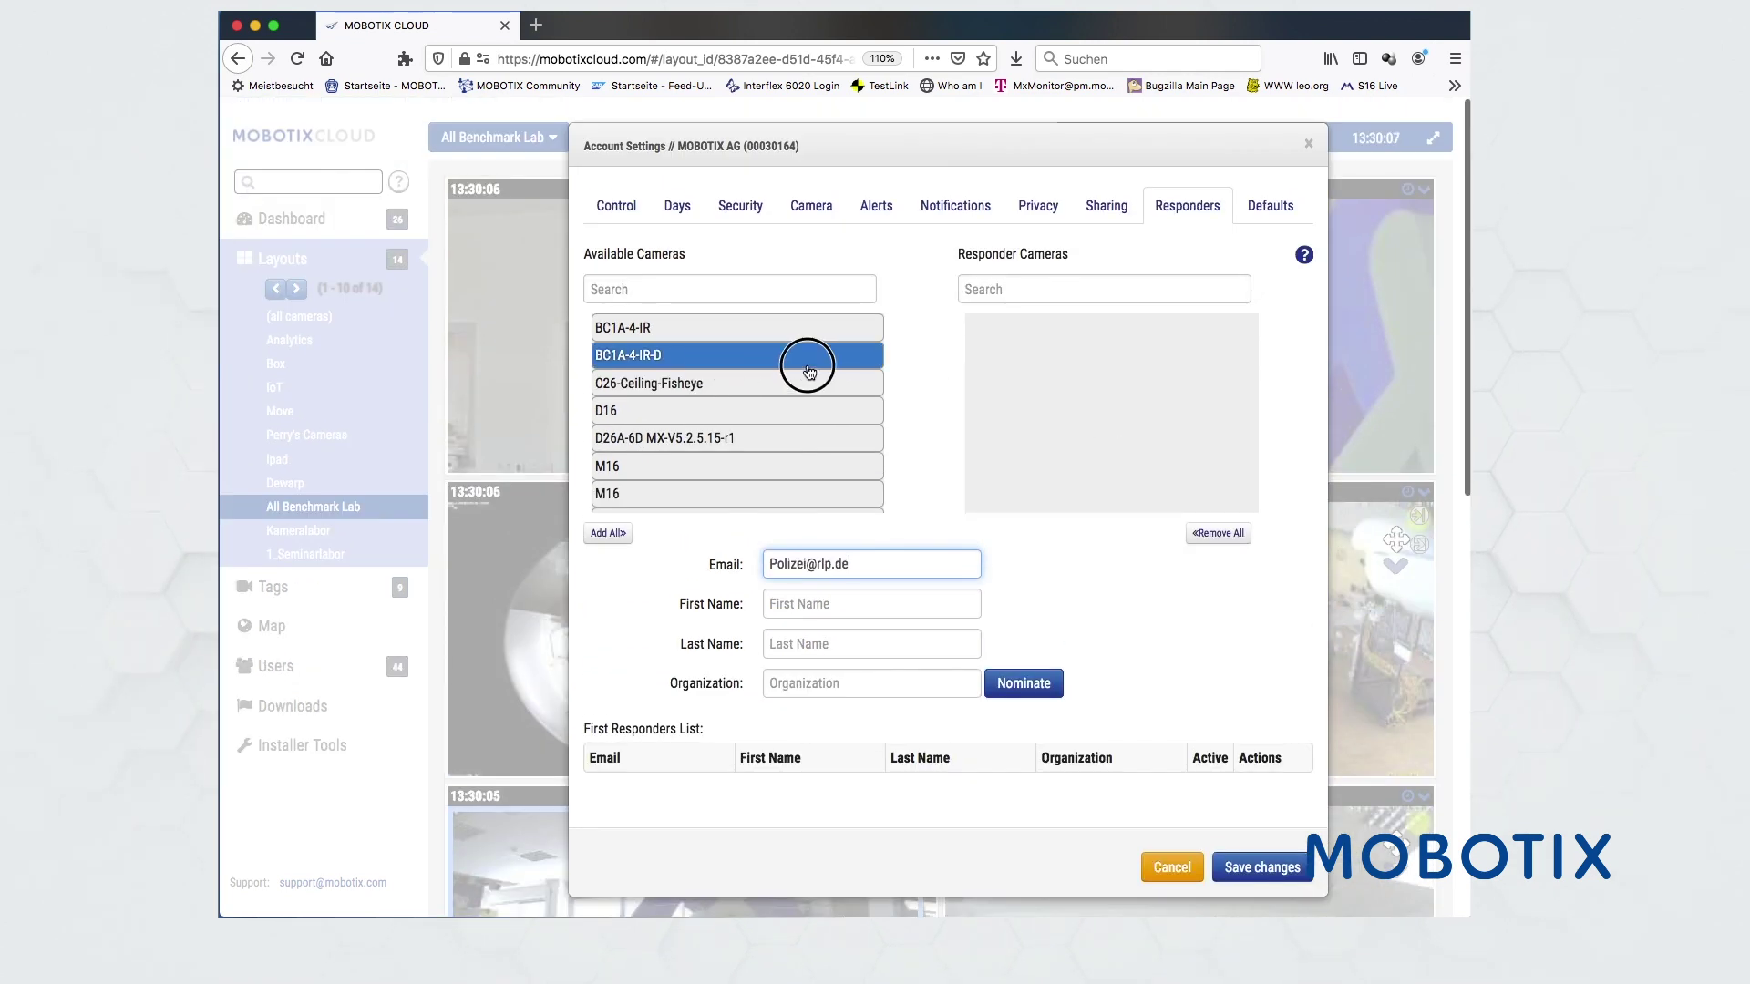
left_click_drag(809, 364, 1072, 380)
left_click(671, 437)
left_click_drag(672, 438, 1117, 429)
left_click(756, 442)
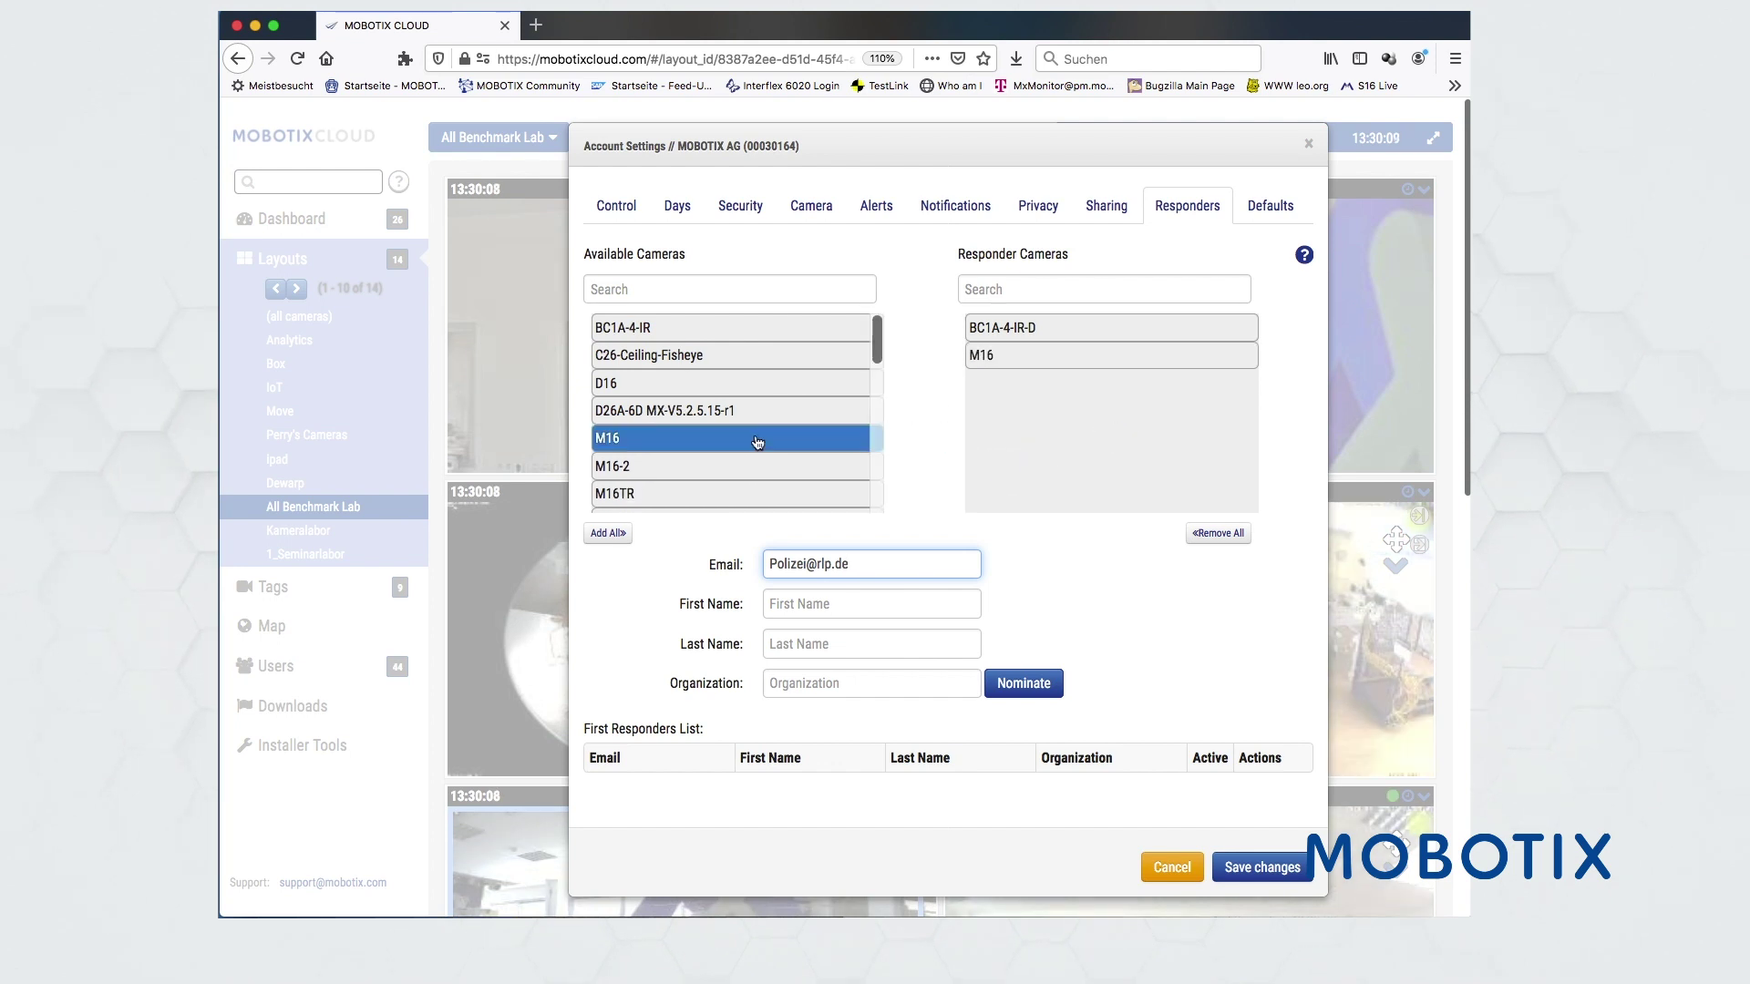
left_click(757, 466)
left_click_drag(756, 466, 1107, 437)
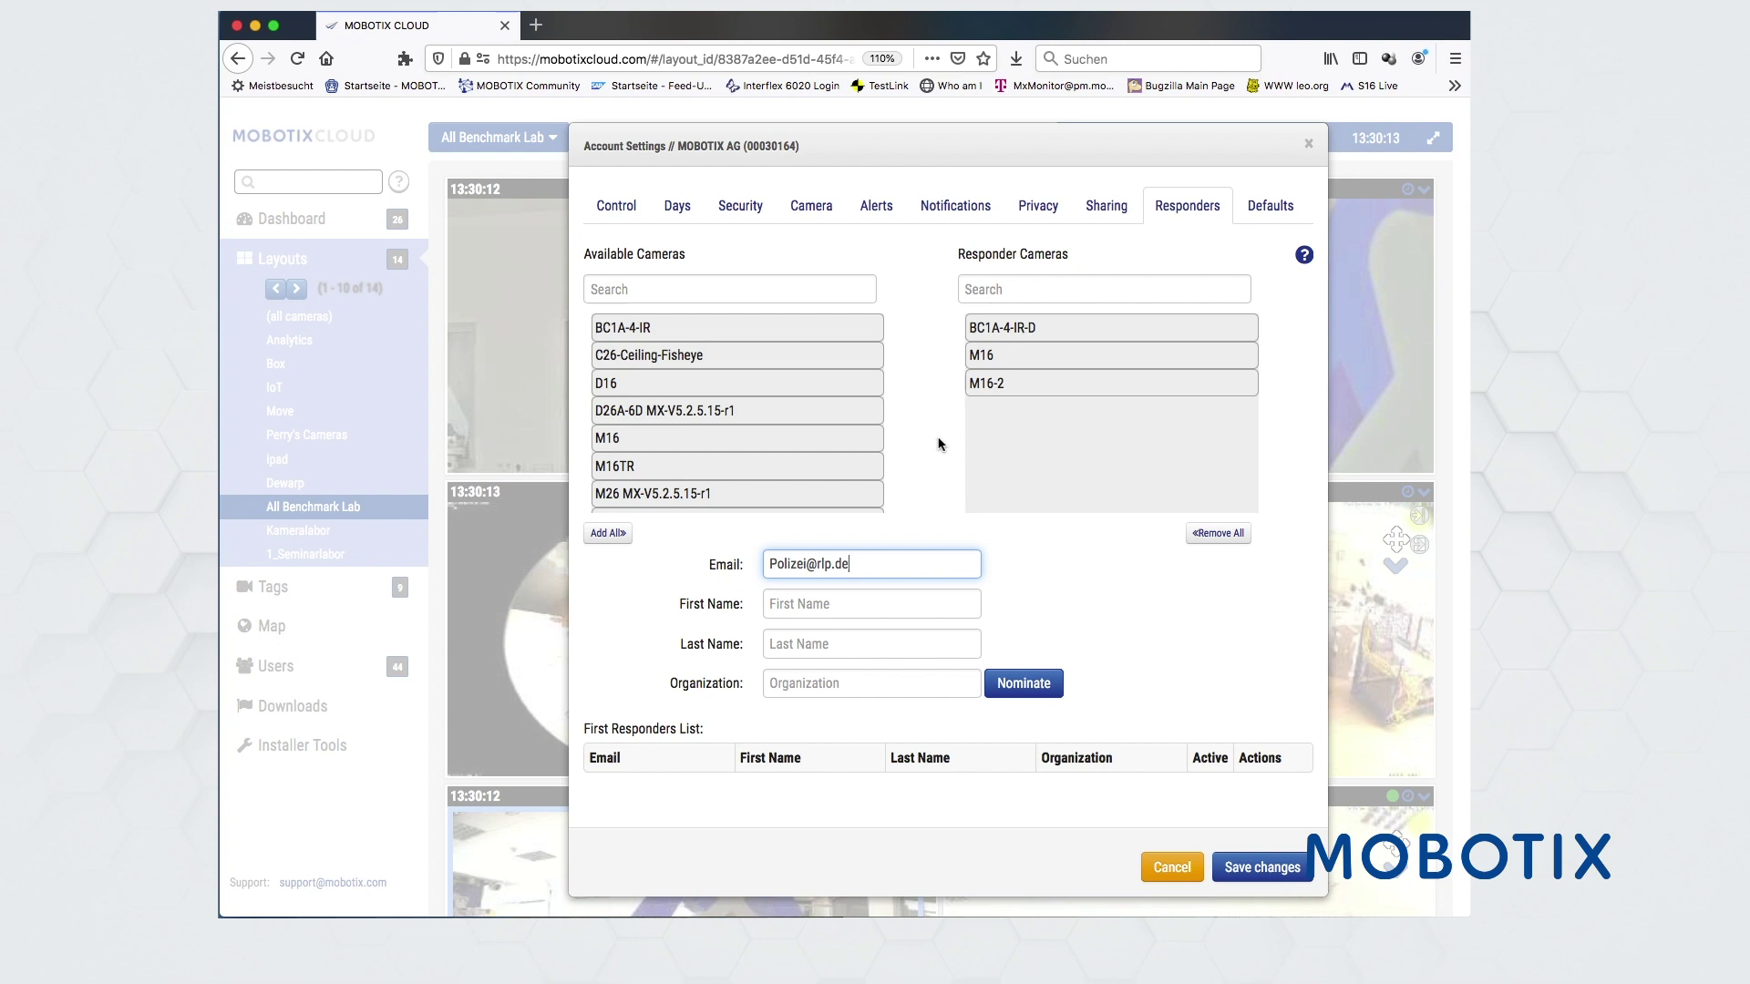
left_click(646, 197)
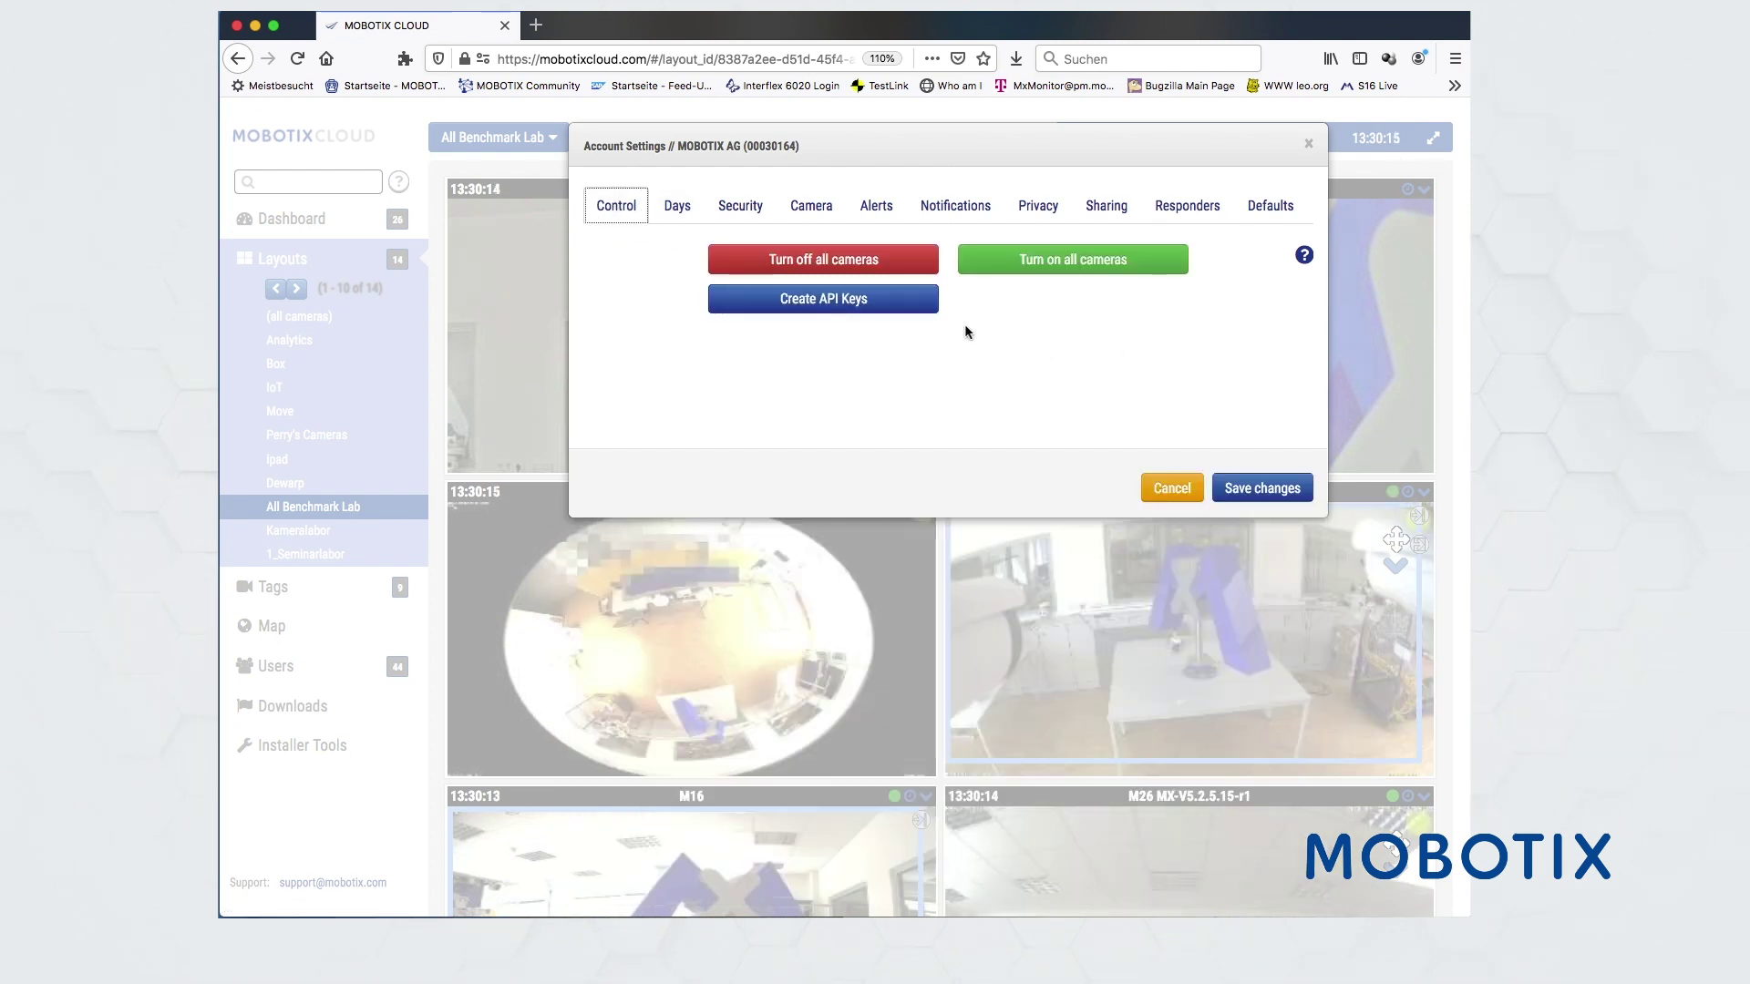
- Discard the account settings and go back to the master account's Campus-Cloud and MxLabOne dashboard
left_click(1173, 488)
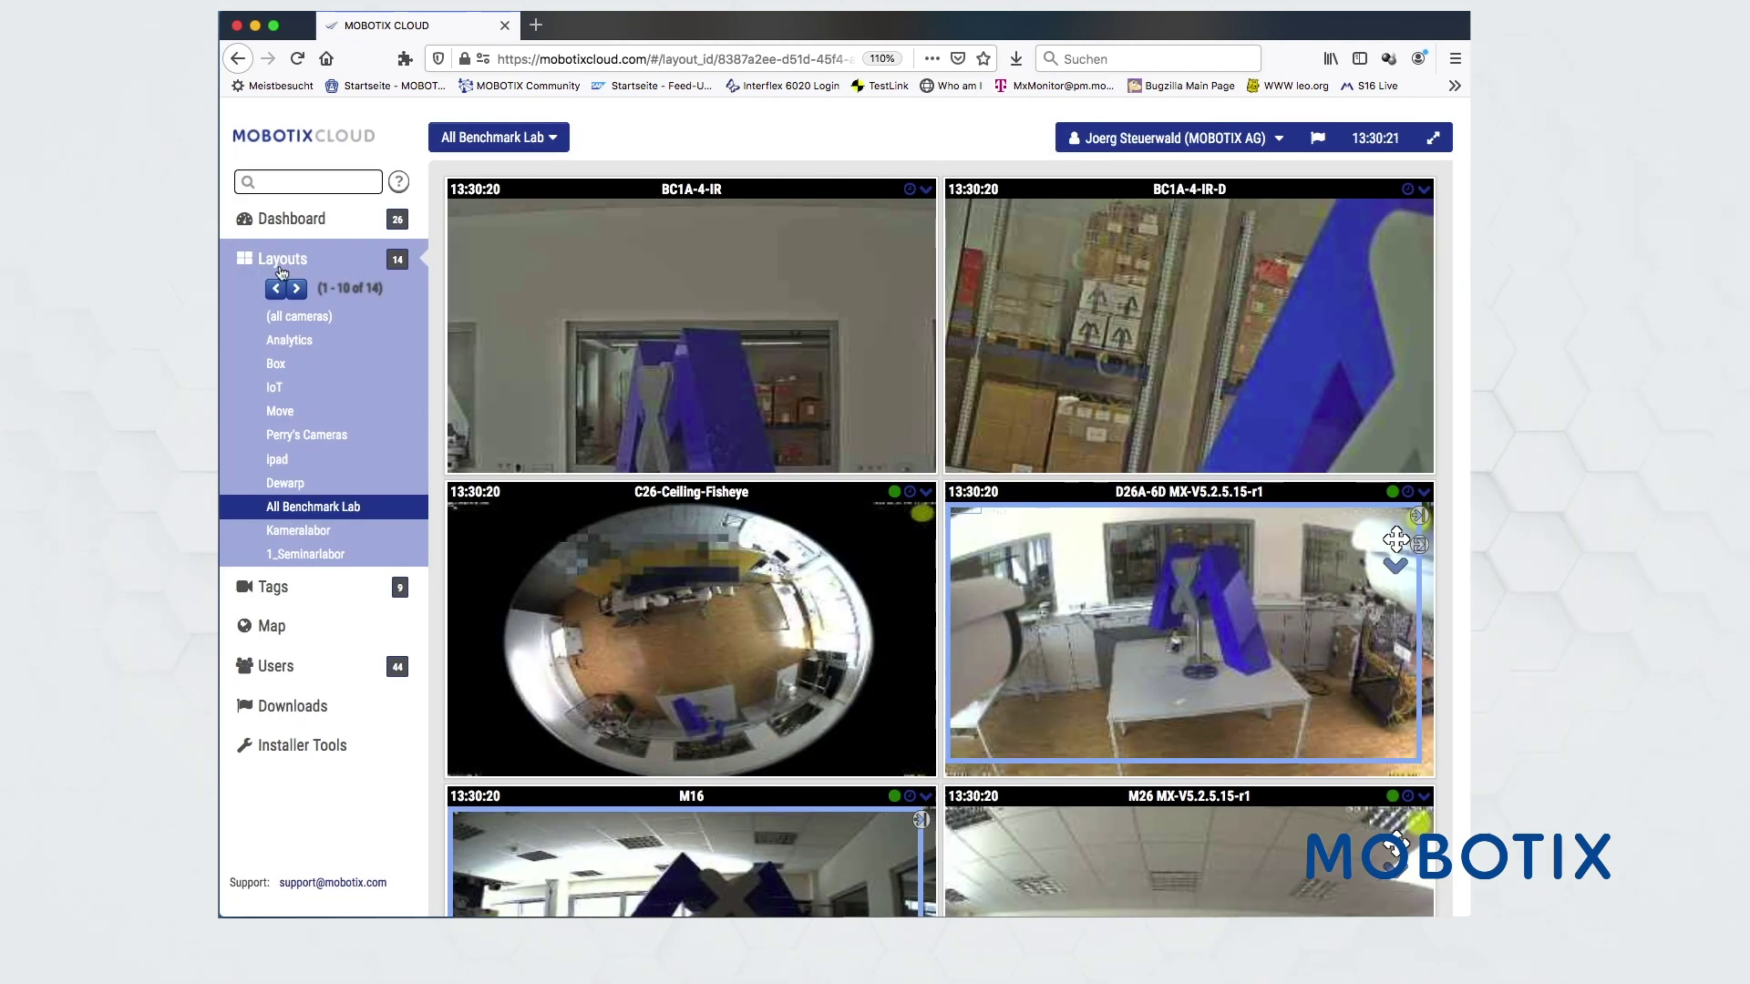
left_click(1180, 139)
left_click(1182, 224)
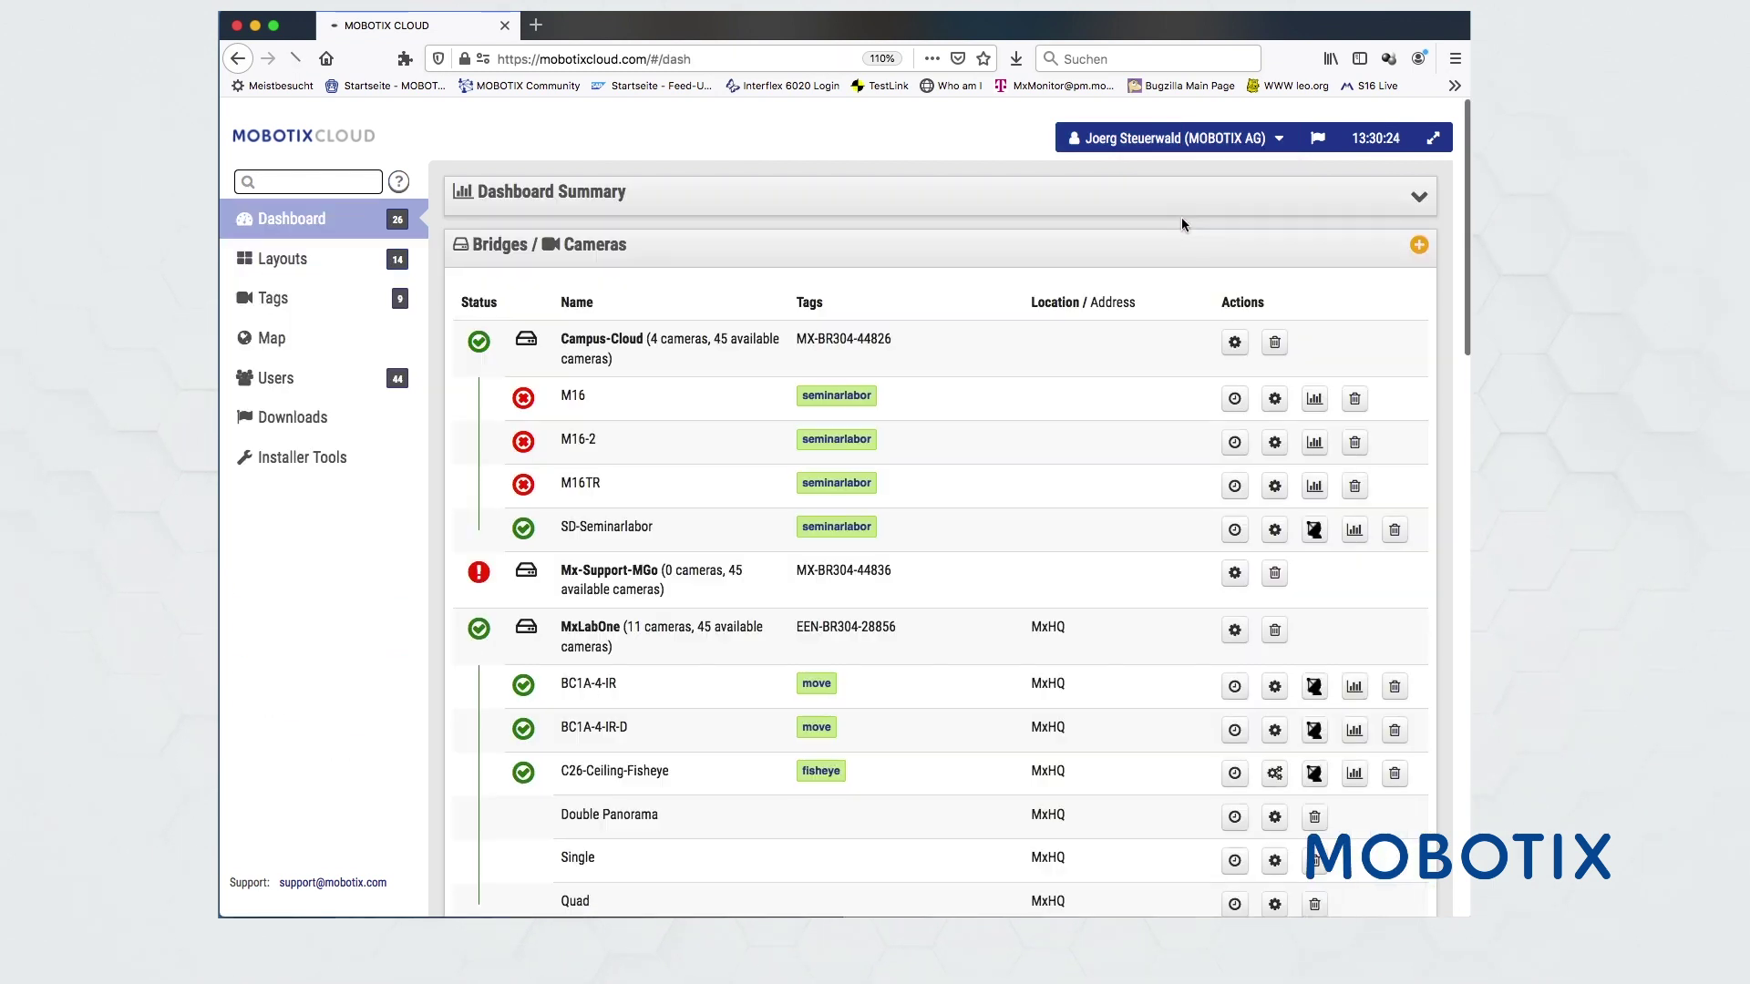